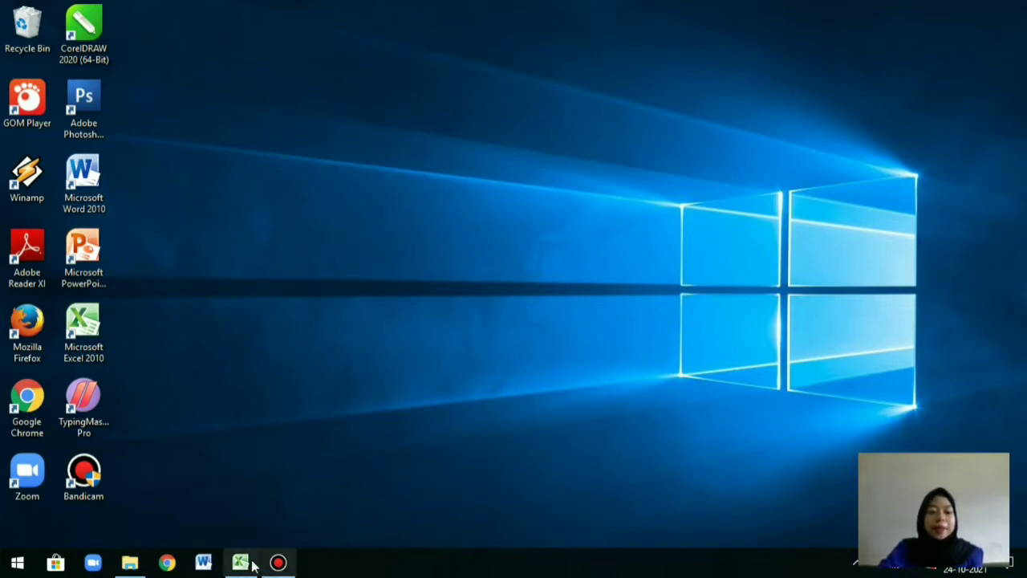
- Switch to the Data UTS Pengdat workbook in Excel and open data validation for the Masuk cells C5:C24
{"action": "left_click", "coordinate": [243, 563]}
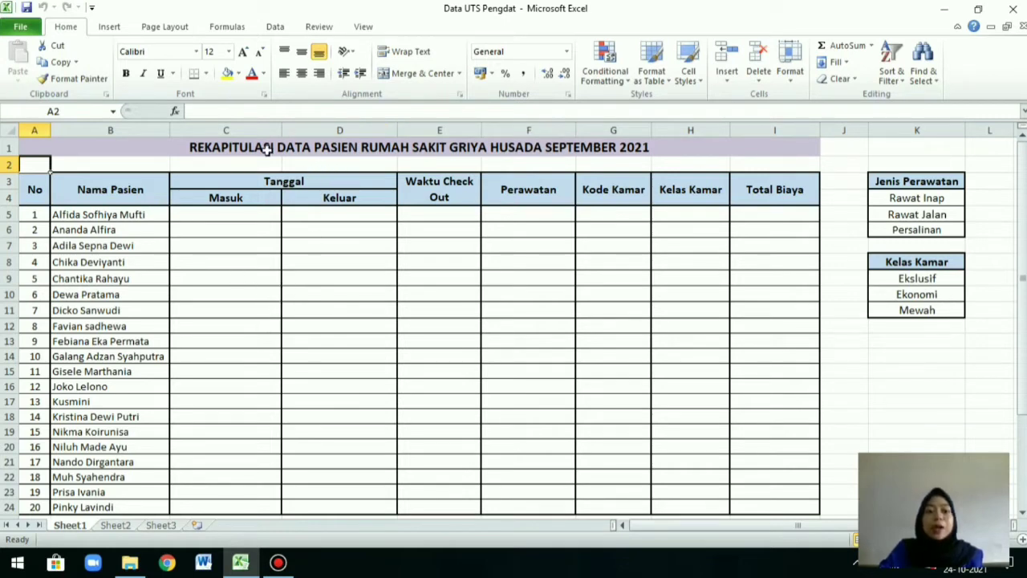
{"action": "left_click", "coordinate": [365, 181]}
{"action": "key", "text": "alt+a"}
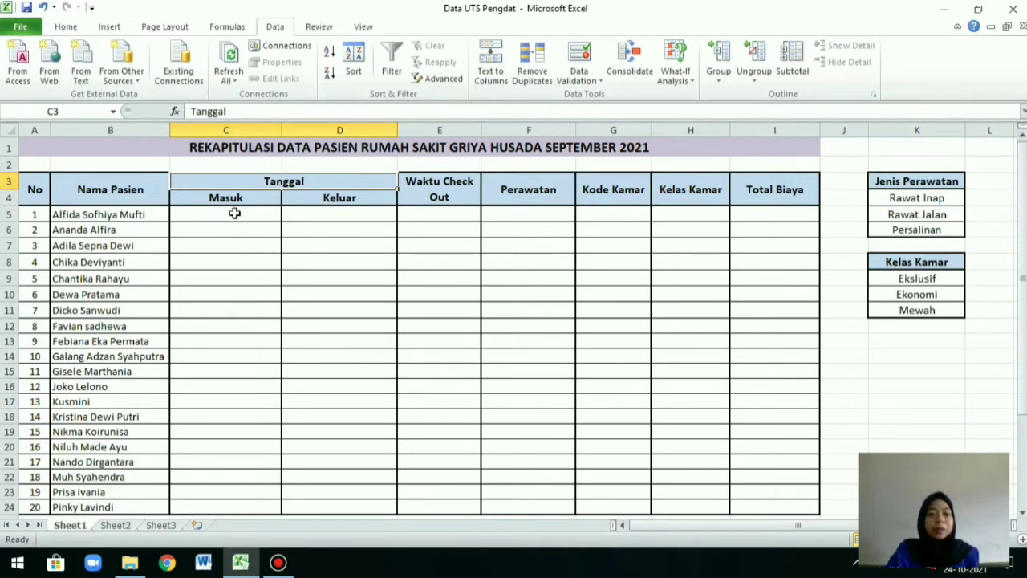
{"action": "left_click_drag", "start_coordinate": [234, 213], "coordinate": [263, 499]}
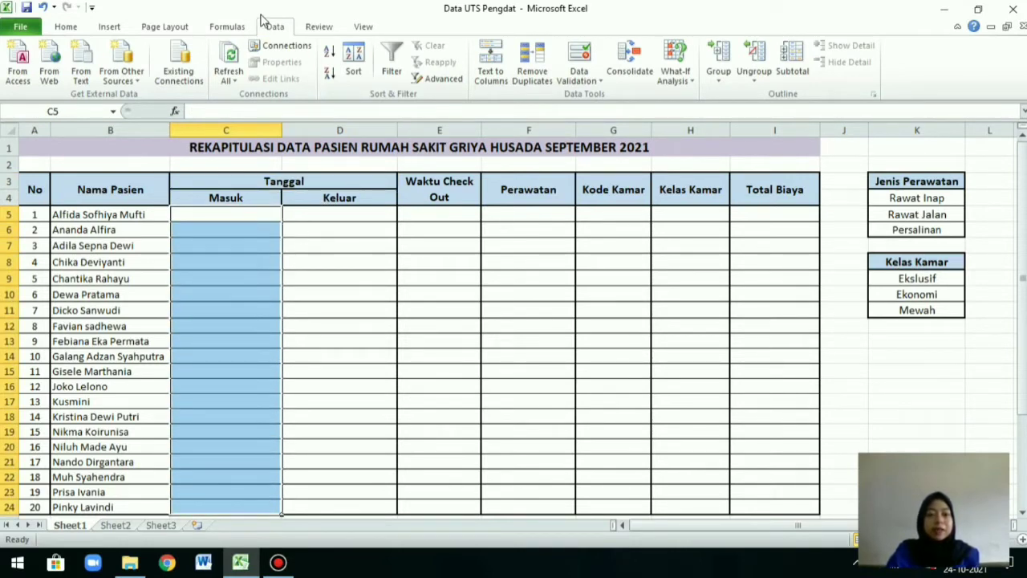
{"action": "left_click", "coordinate": [573, 58]}
{"action": "left_click", "coordinate": [206, 282]}
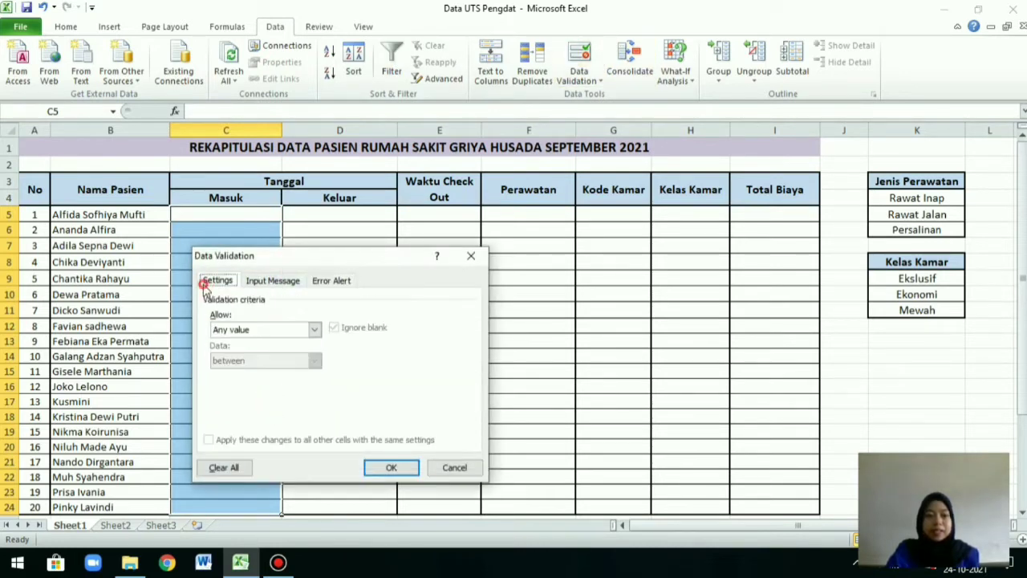
- Restrict the Masuk cells to dates between 1 September 2021 and 30 September 2021
{"action": "left_click", "coordinate": [314, 329]}
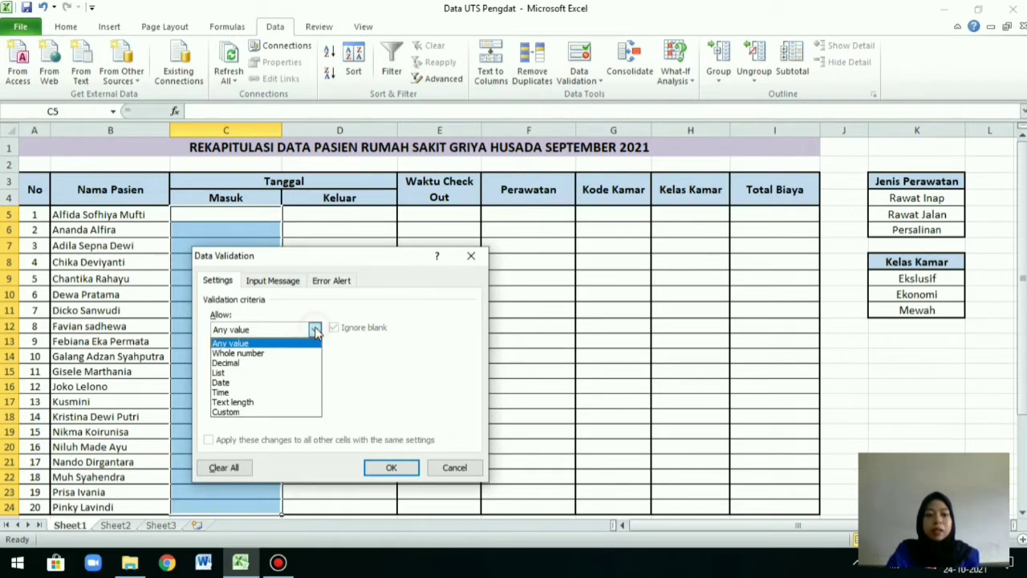
{"action": "left_click", "coordinate": [282, 383]}
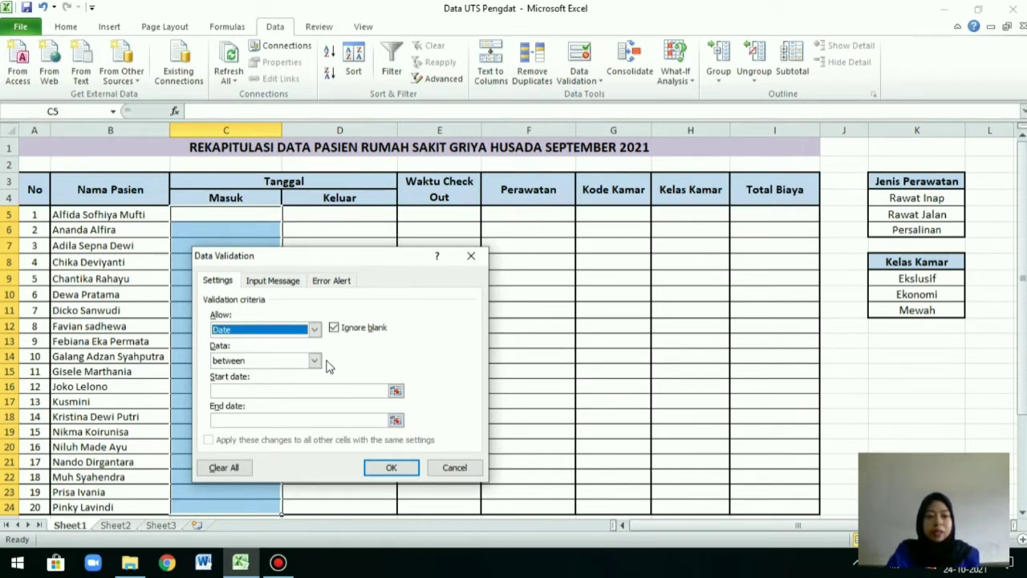
{"action": "left_click", "coordinate": [254, 391]}
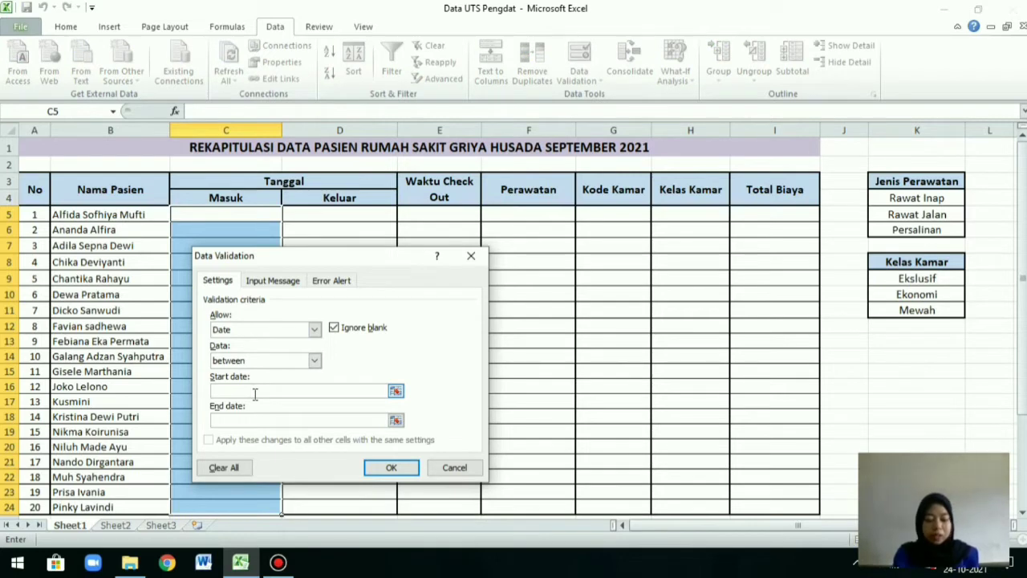
{"action": "type", "text": "1 S"}
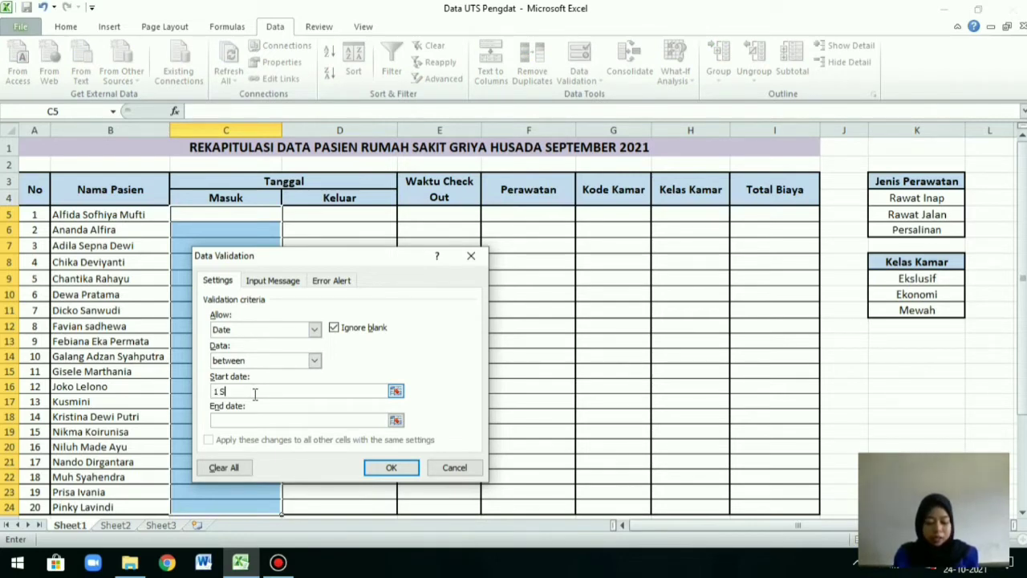
{"action": "type", "text": "epte"}
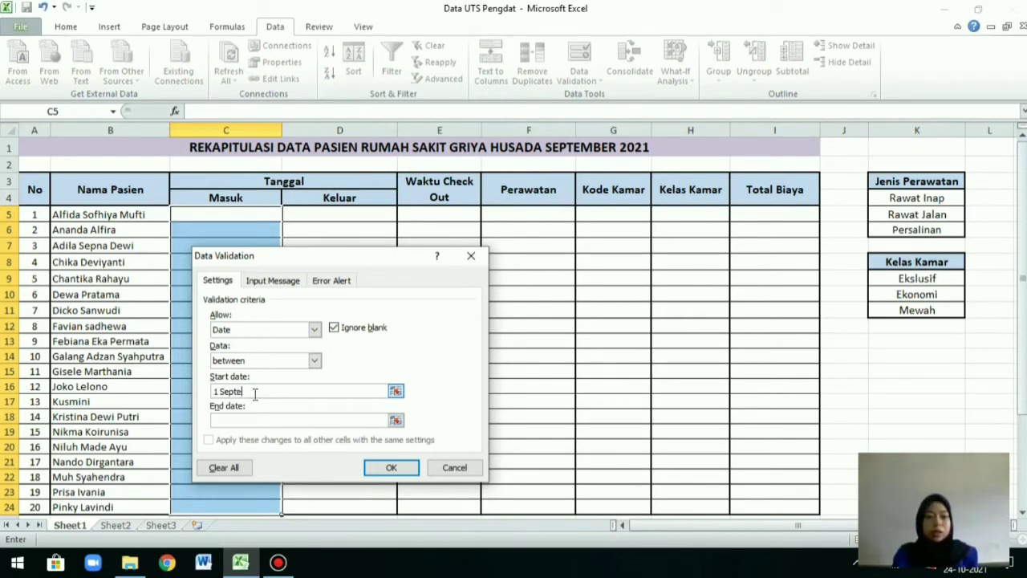
{"action": "type", "text": "mber 2021"}
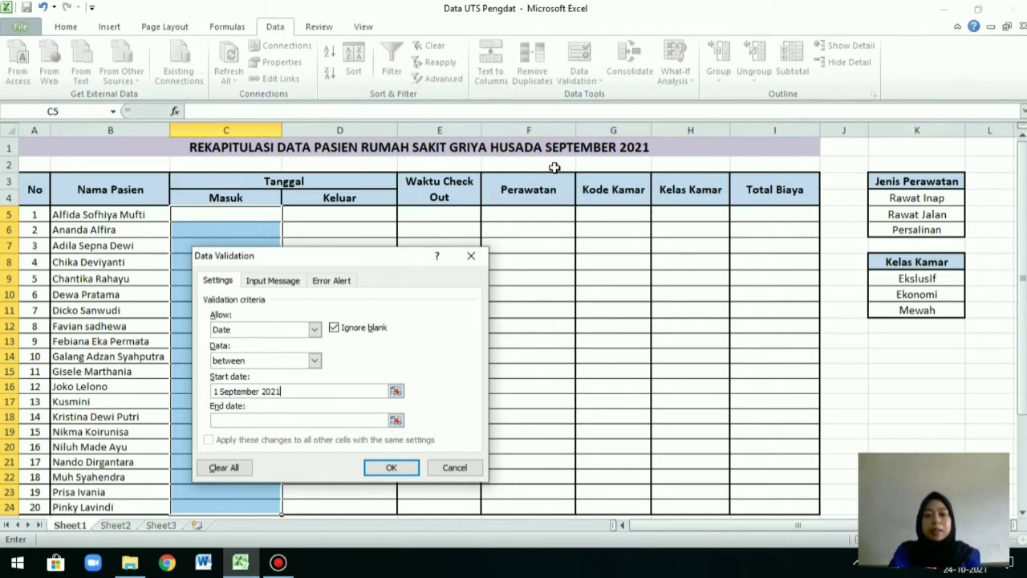
{"action": "left_click", "coordinate": [279, 421]}
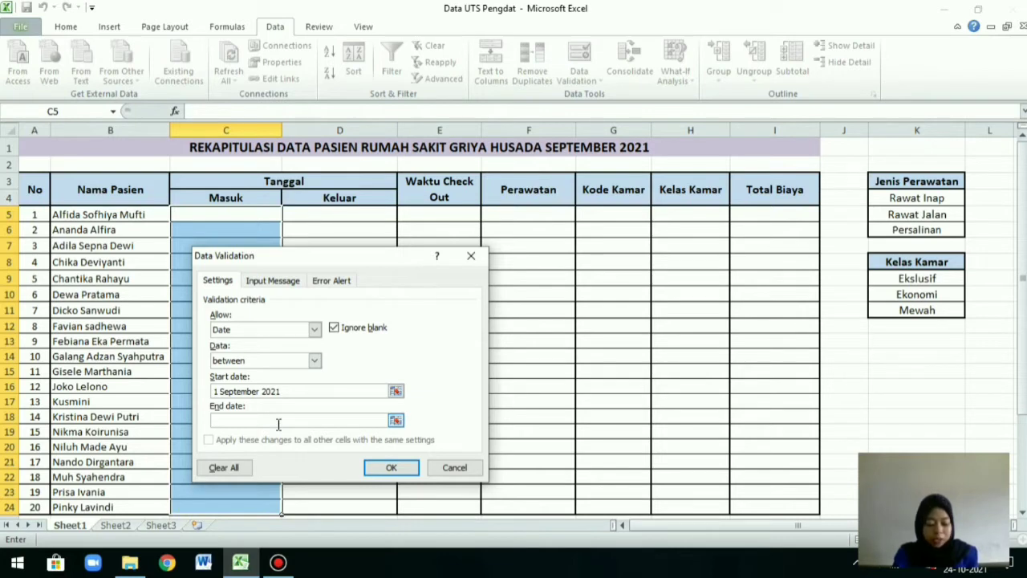
{"action": "type", "text": "30 Se"}
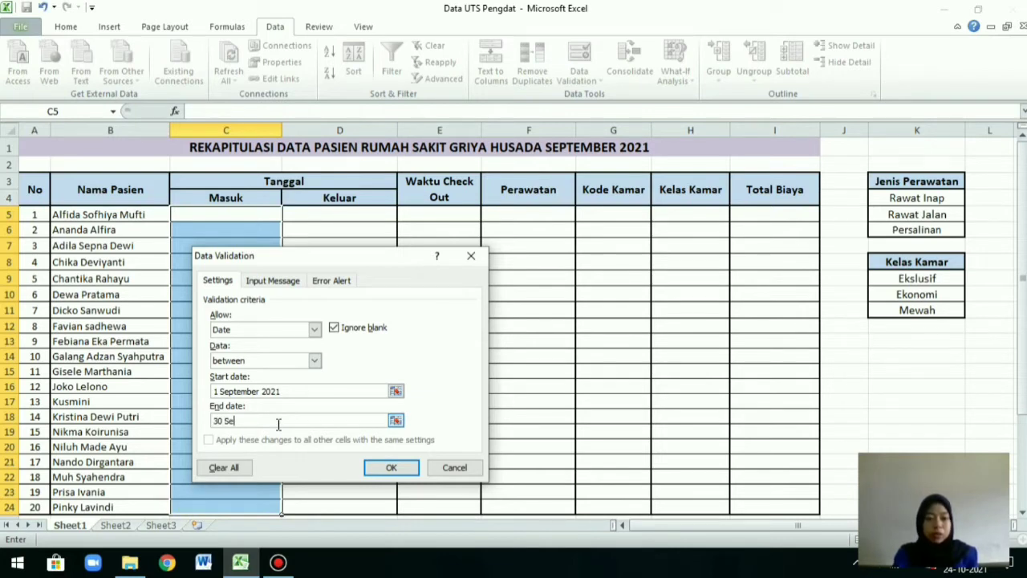
{"action": "type", "text": "ptember 2021"}
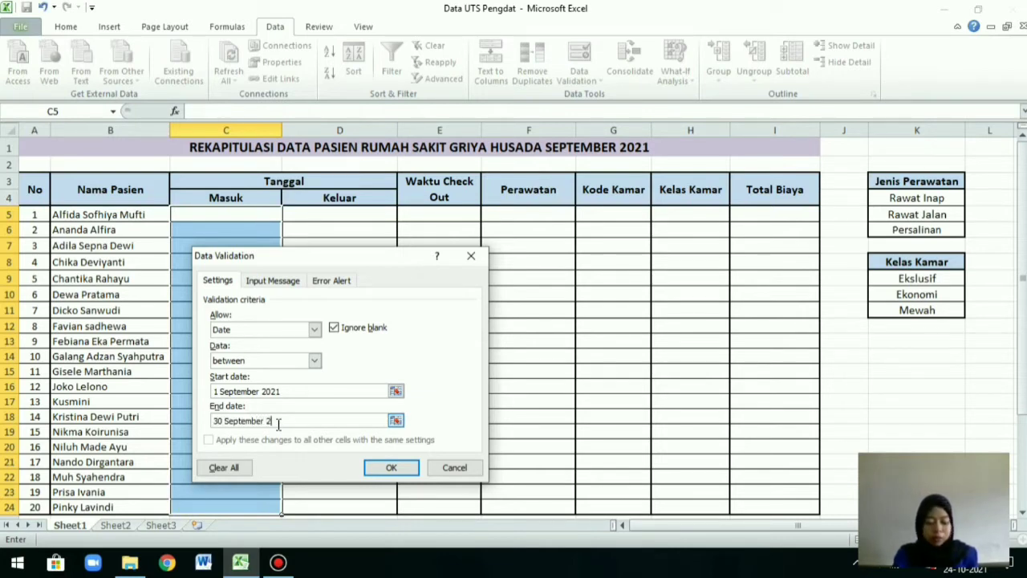
- Give the validation's input message the title "Tanggal Masuk"
{"action": "left_click", "coordinate": [280, 278]}
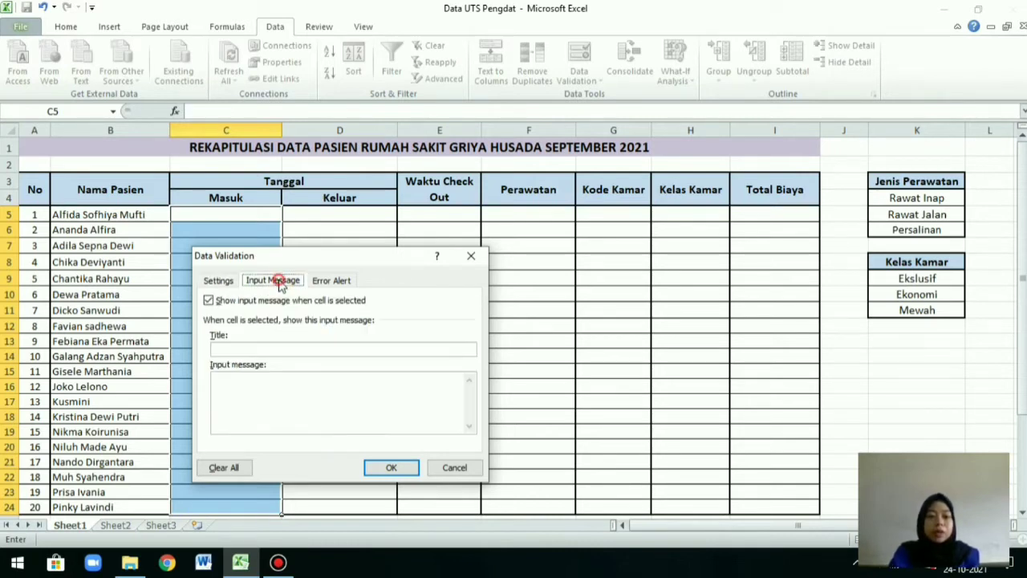
{"action": "left_click", "coordinate": [262, 347]}
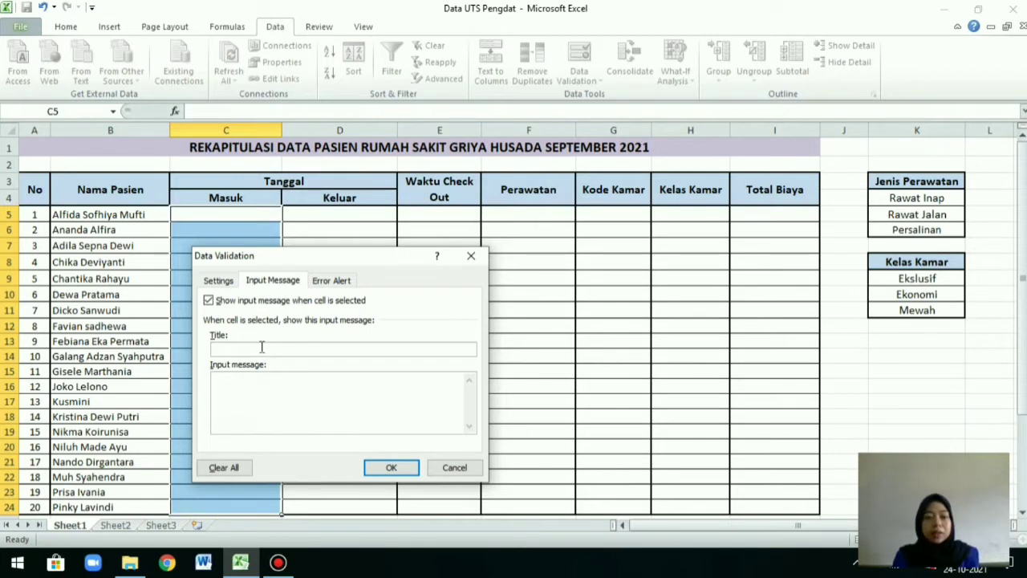
{"action": "type", "text": "T"}
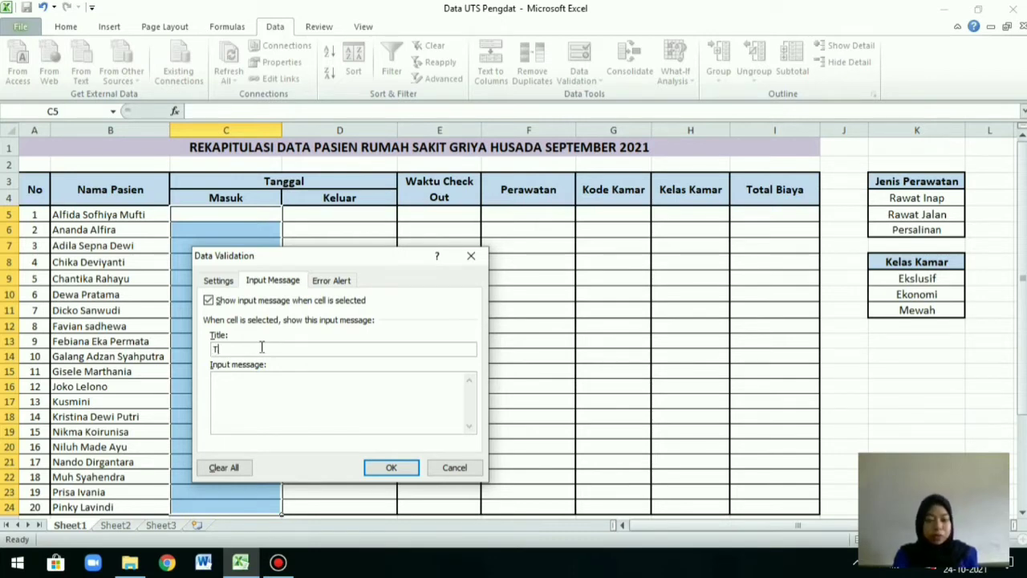
{"action": "type", "text": "anggal Masuk"}
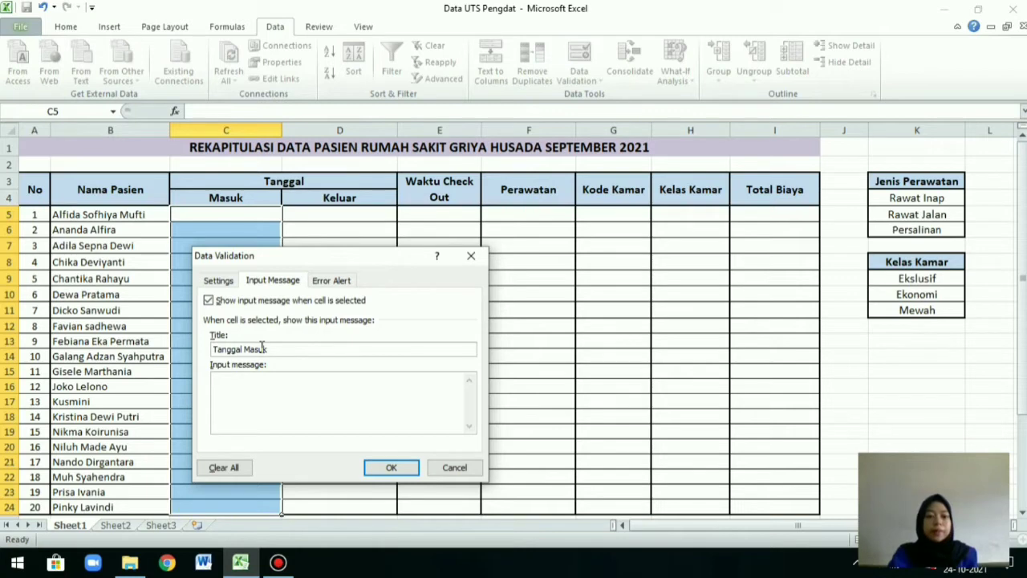
- Set the input message text to "Hanya dapat diisi dengan data rentang waktu 1 sampai 30 September 2021"
{"action": "left_click", "coordinate": [264, 391]}
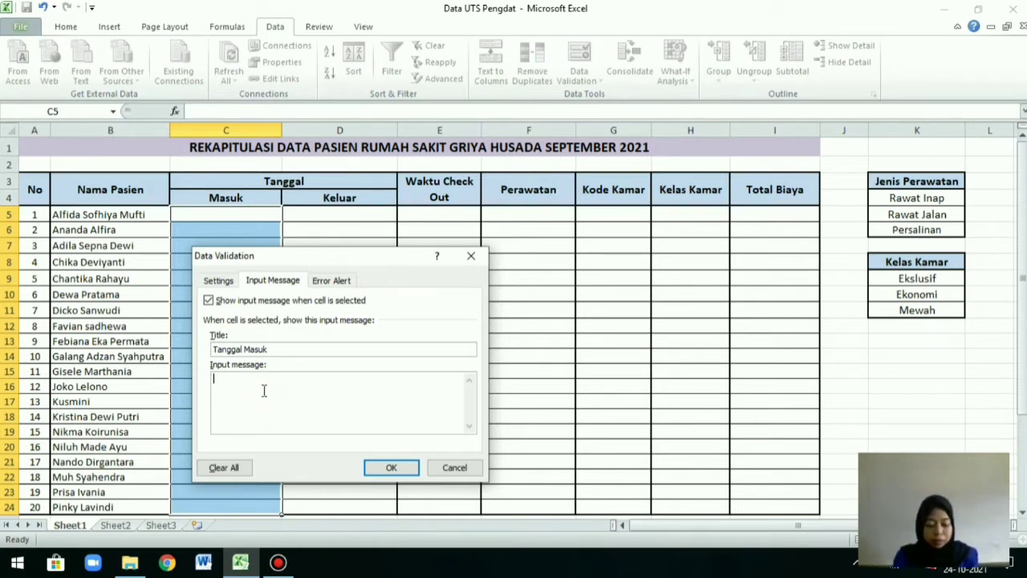
{"action": "type", "text": "Hany"}
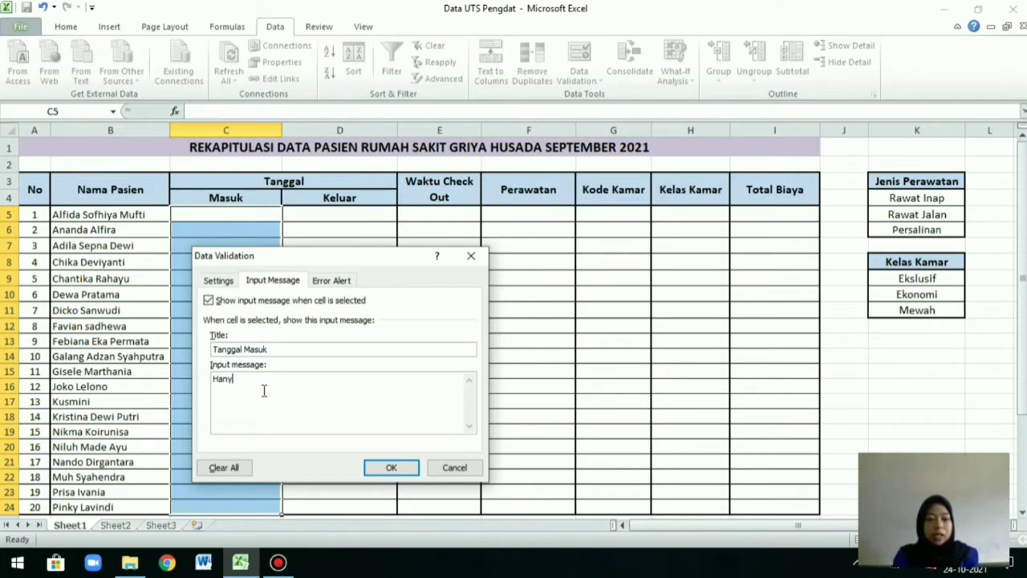
{"action": "type", "text": "a dapat "}
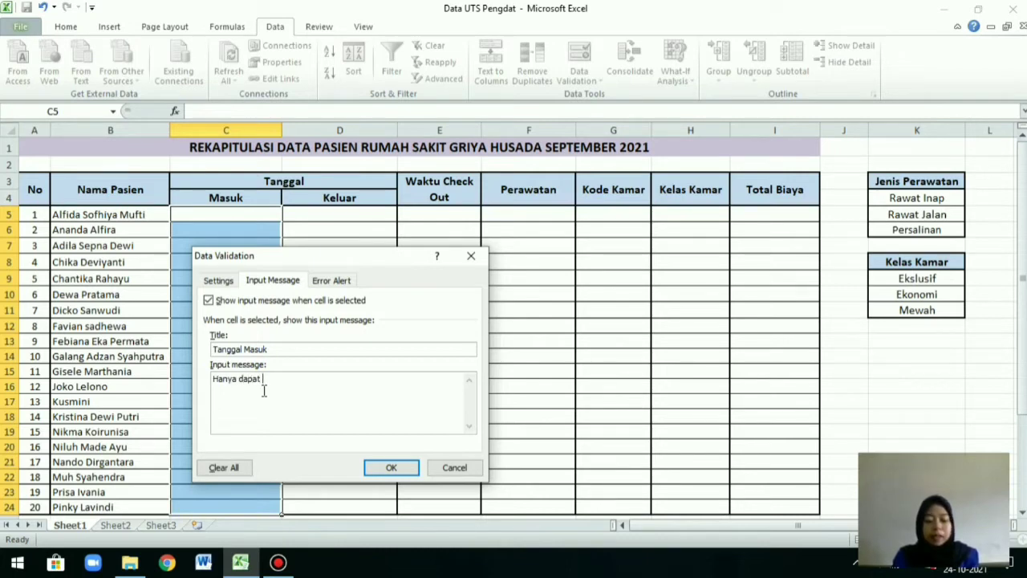
{"action": "type", "text": "diisi dengan"}
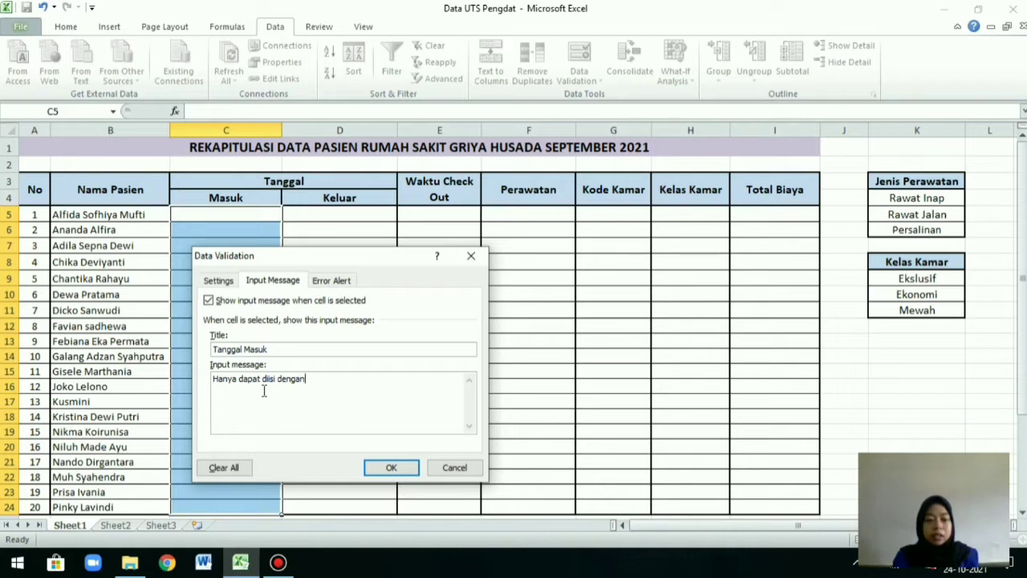
{"action": "type", "text": " data rentang"}
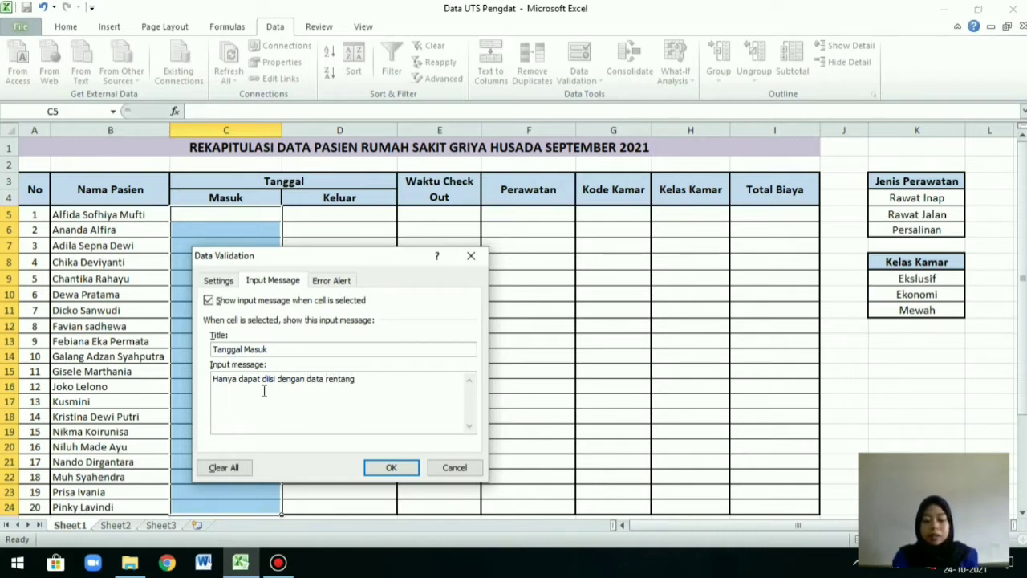
{"action": "type", "text": " waktu 1"}
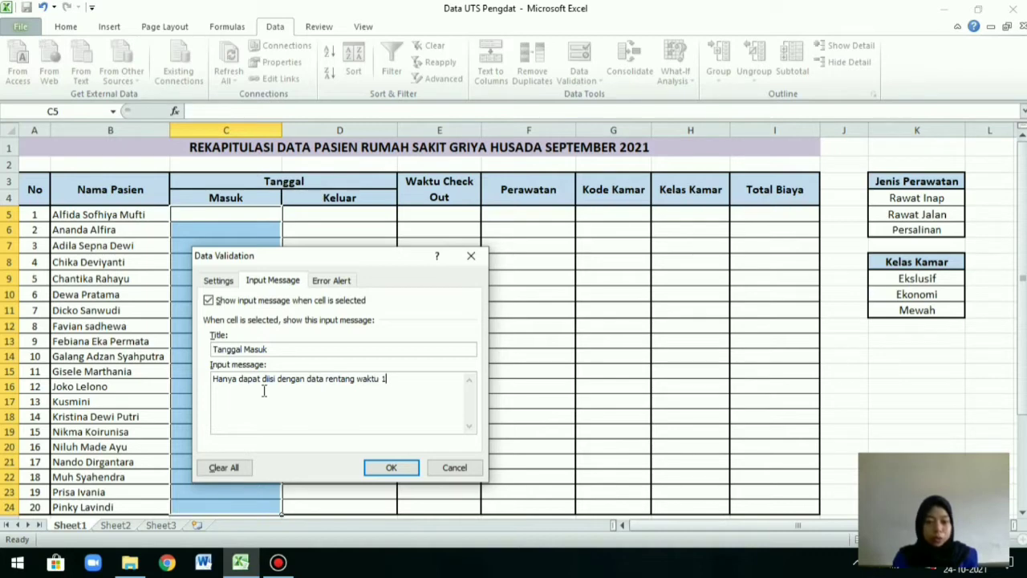
{"action": "type", "text": " samp"}
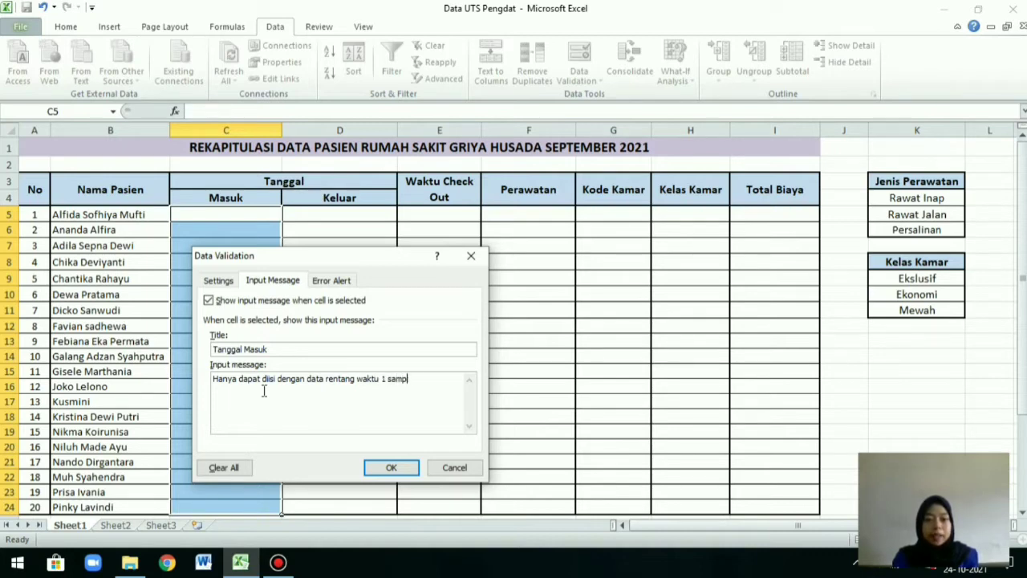
{"action": "type", "text": "ai 30"}
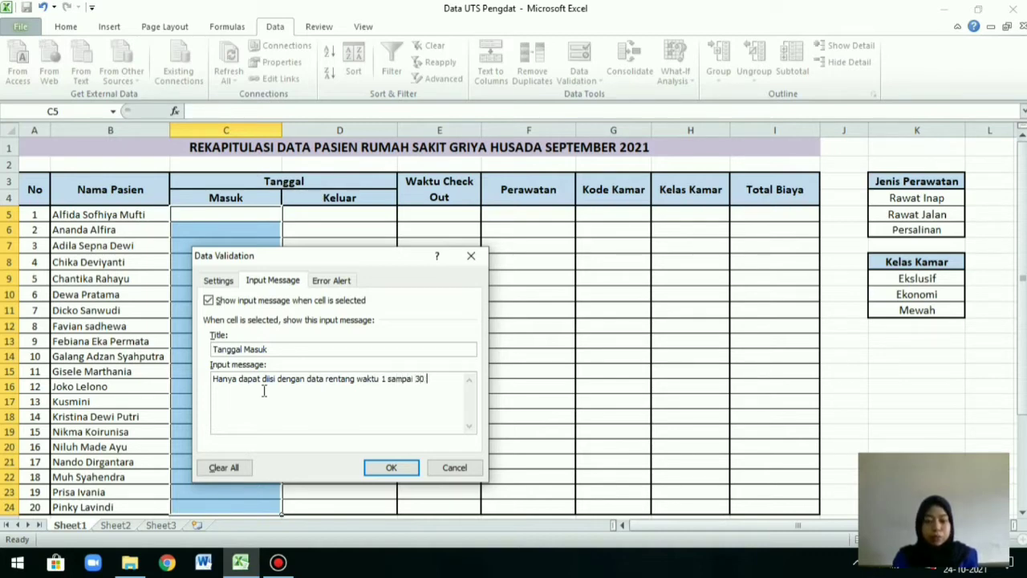
{"action": "type", "text": " s"}
{"action": "key", "text": "BackSpace"}
{"action": "type", "text": "S"}
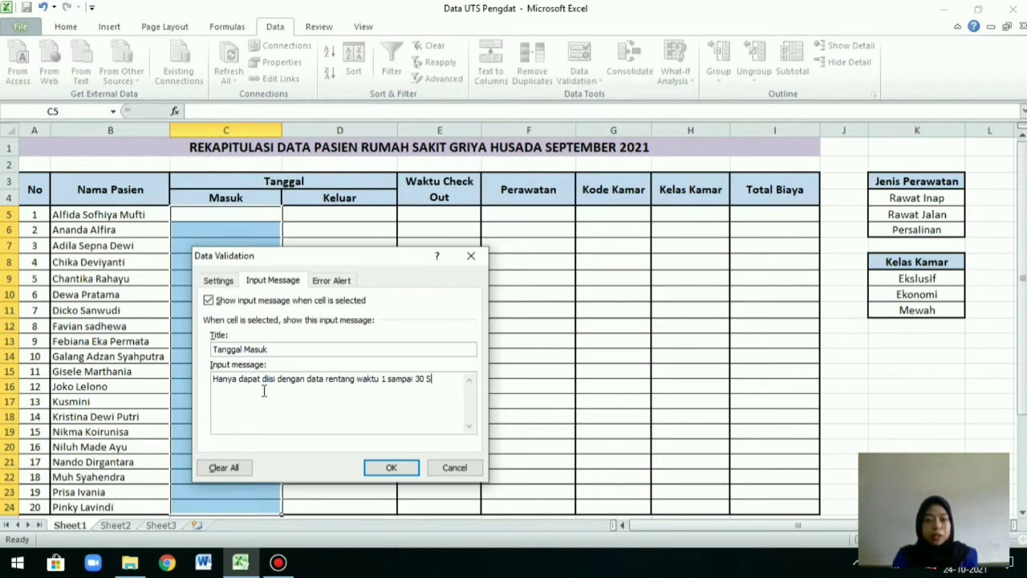
{"action": "type", "text": "eptember"}
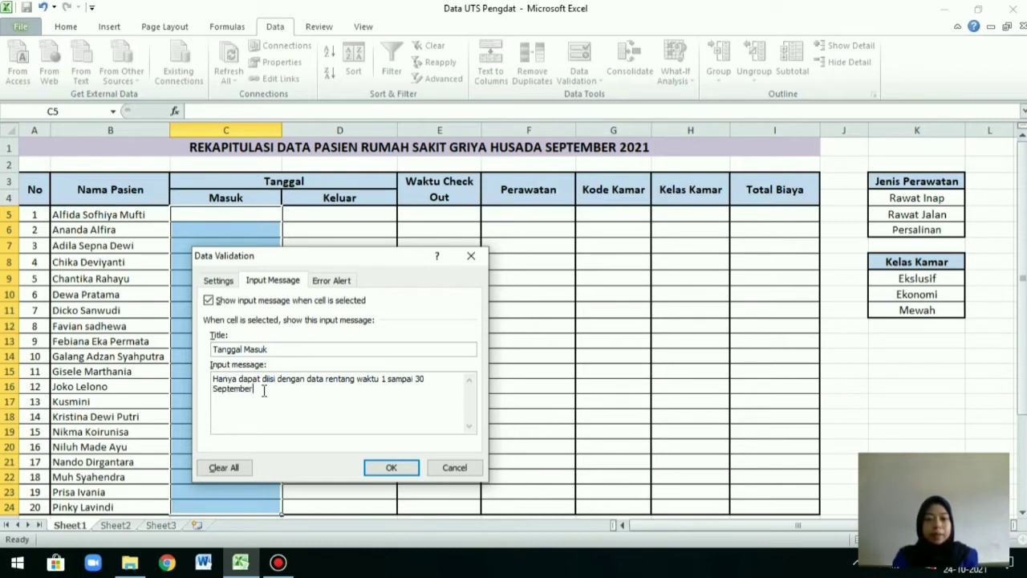
{"action": "type", "text": " 2021"}
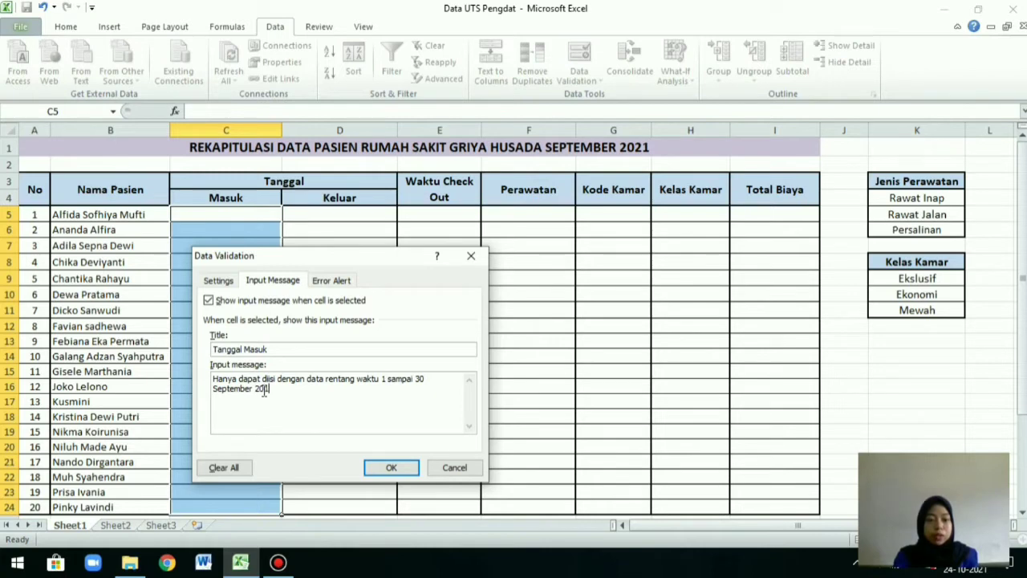
- Set the validation's error alert to the Warning style with the title "Error Input Data Salah"
{"action": "left_click", "coordinate": [334, 282]}
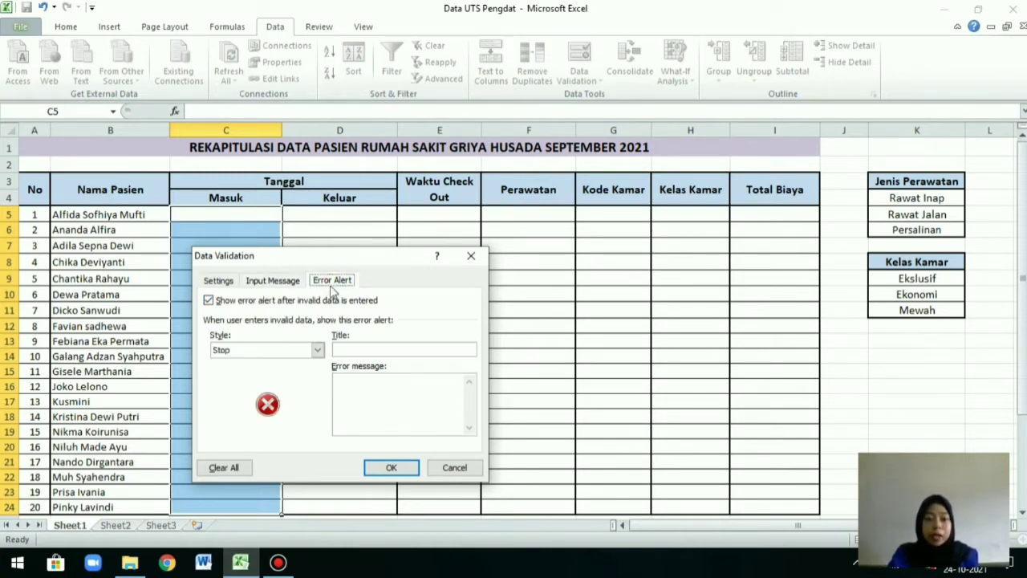
{"action": "left_click", "coordinate": [317, 350]}
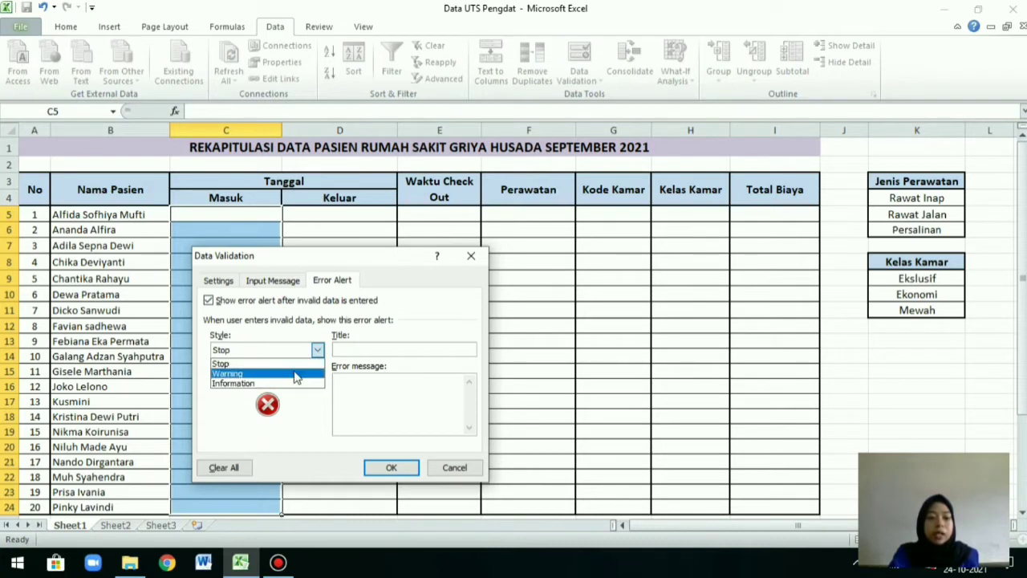
{"action": "left_click", "coordinate": [295, 374]}
{"action": "left_click", "coordinate": [350, 346]}
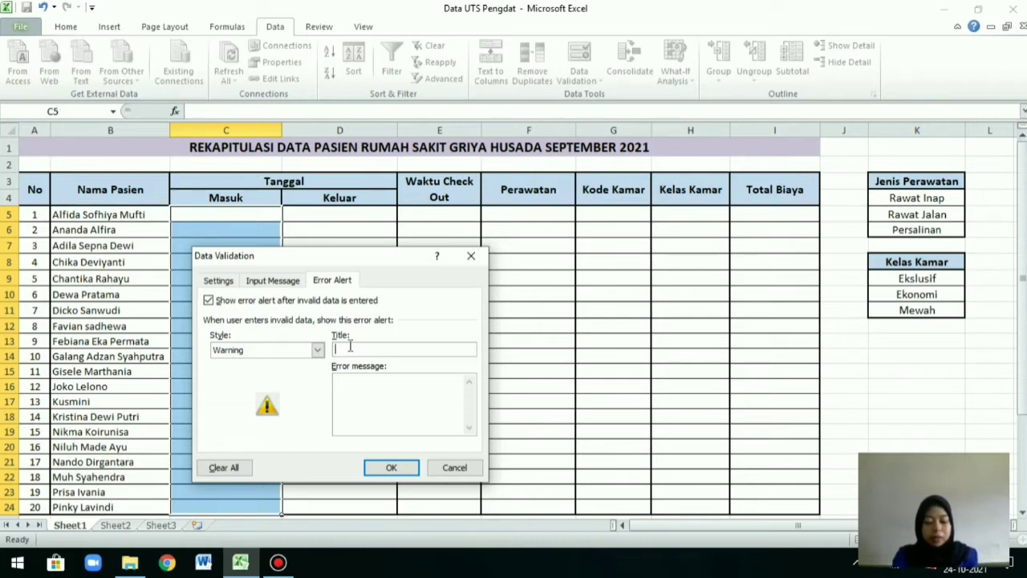
{"action": "type", "text": "Error"}
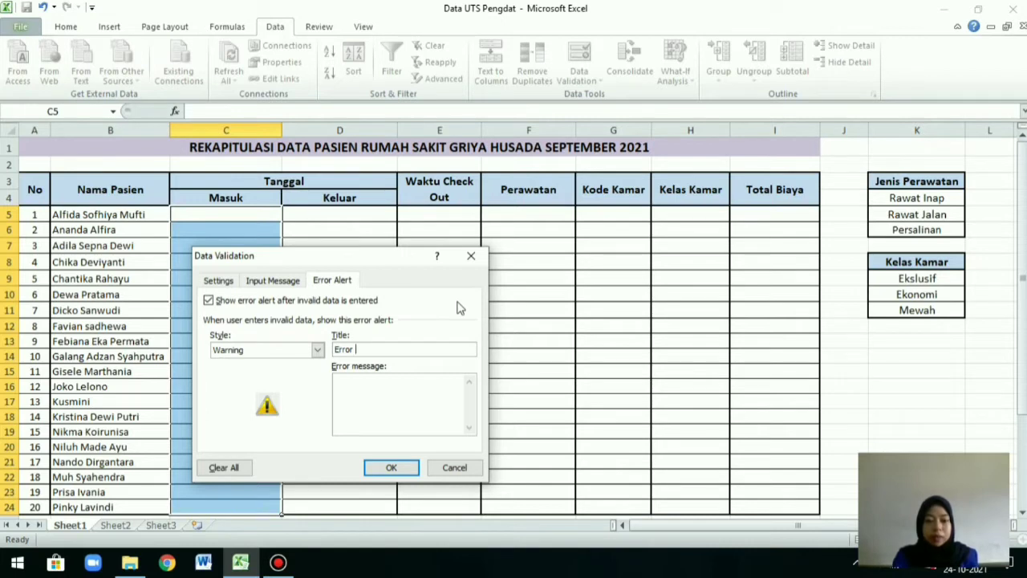
{"action": "type", "text": " Input "}
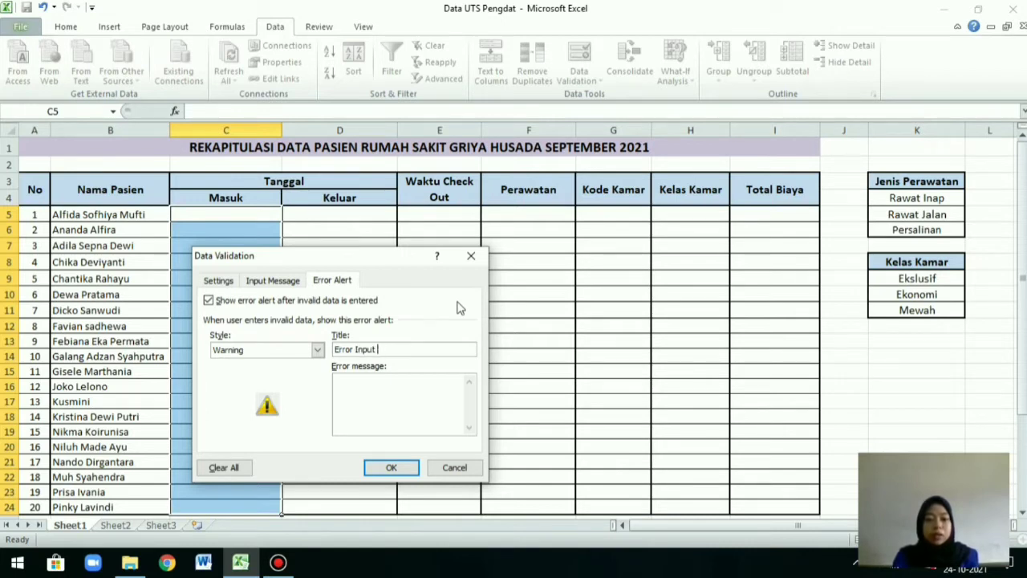
{"action": "type", "text": "Data Salah"}
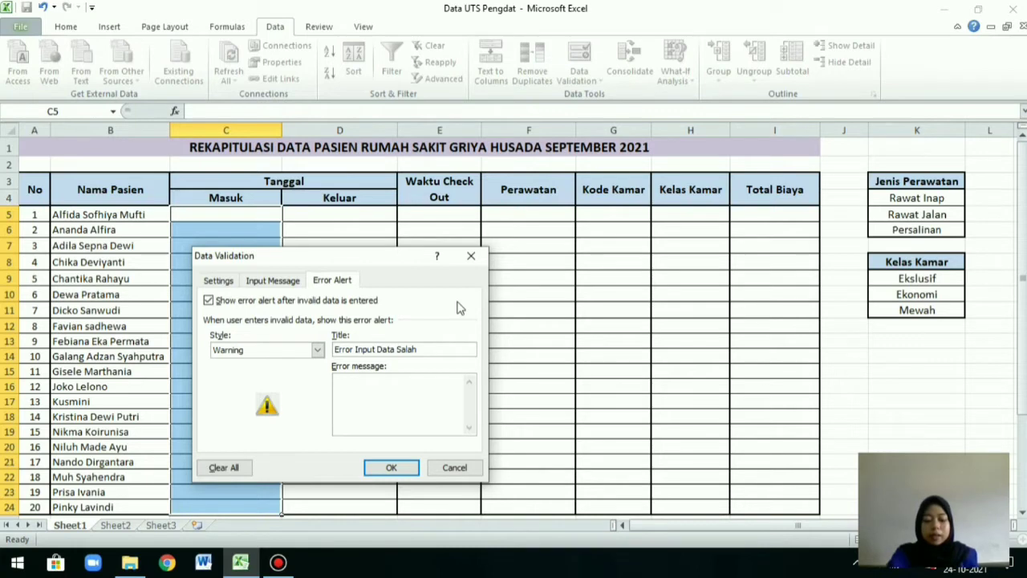
- Set the error message to "Mohon Masukan Data Sesuai Perintah" and apply the validation to the Masuk cells
{"action": "left_click", "coordinate": [396, 402]}
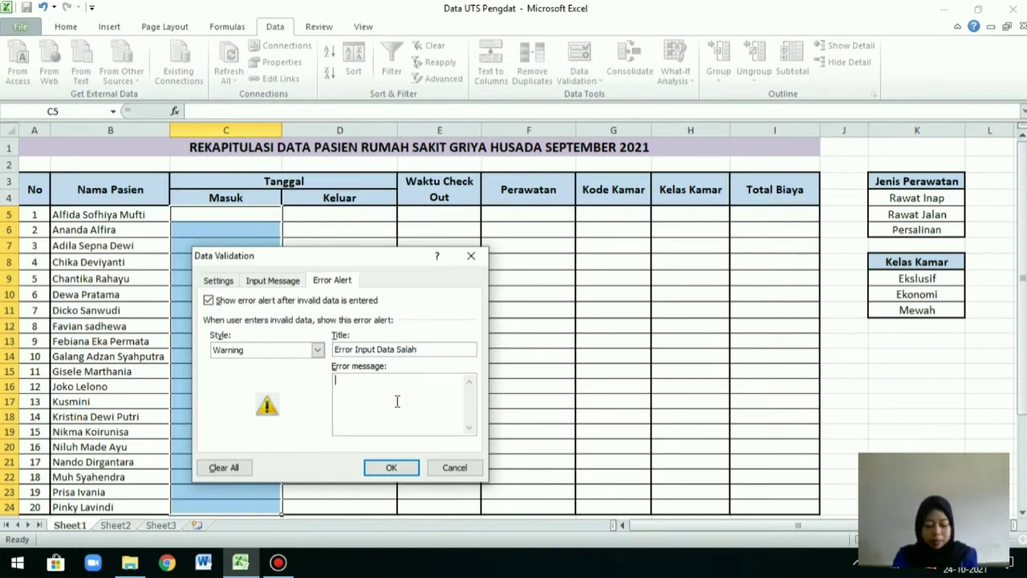
{"action": "type", "text": "Mohon "}
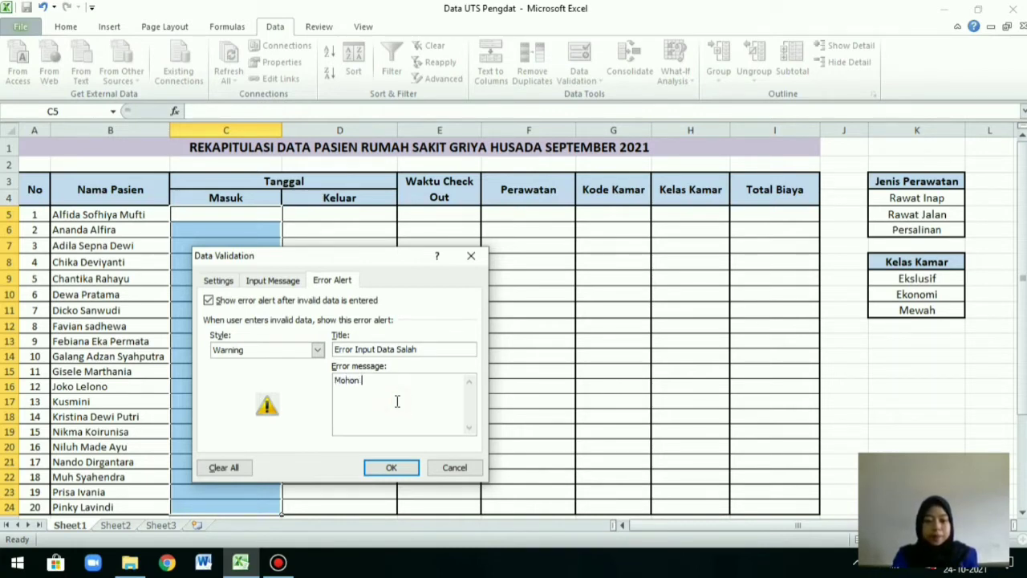
{"action": "type", "text": "Masukan "}
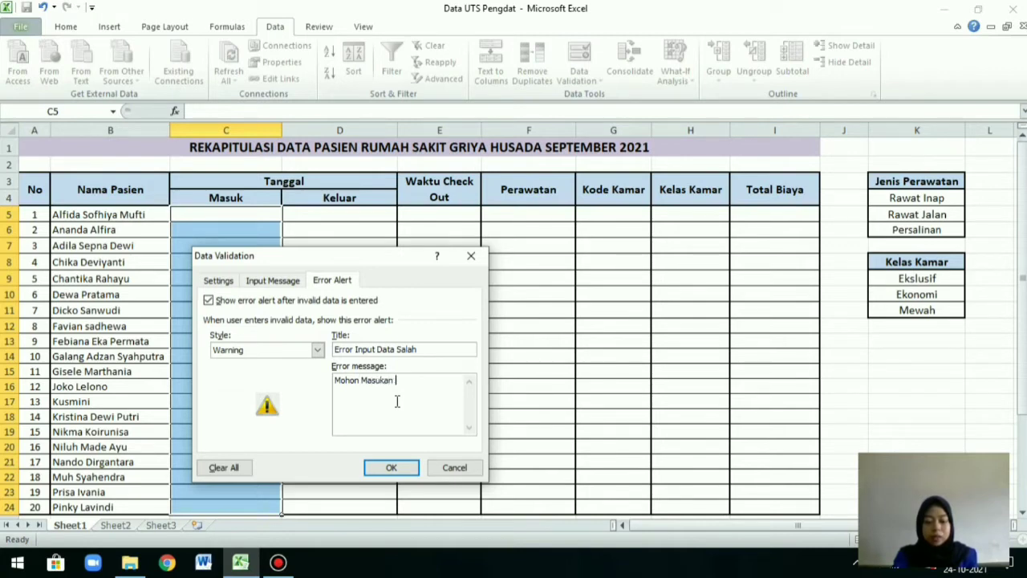
{"action": "type", "text": "Data Sesuai"}
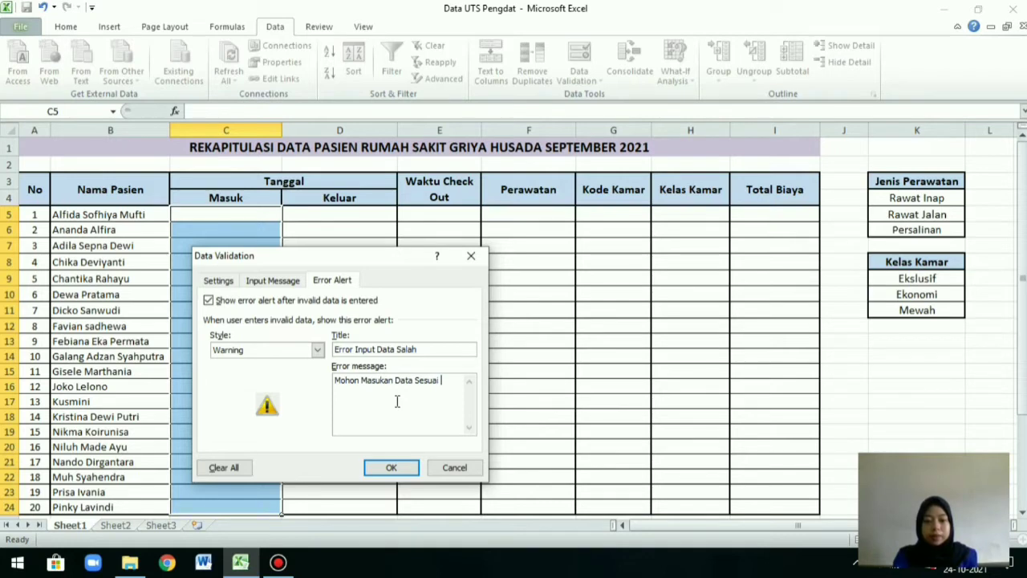
{"action": "type", "text": " Per"}
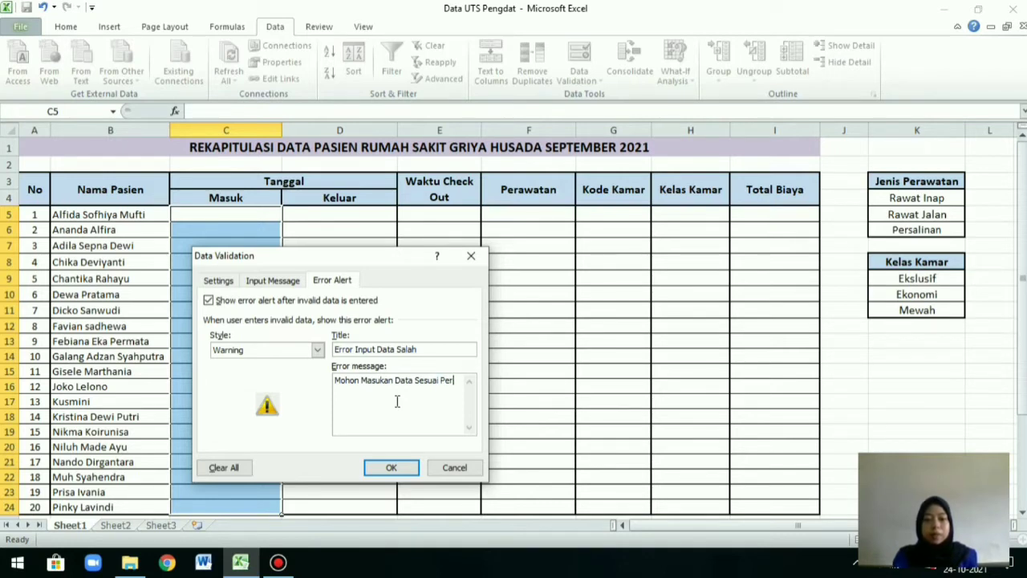
{"action": "type", "text": "intah"}
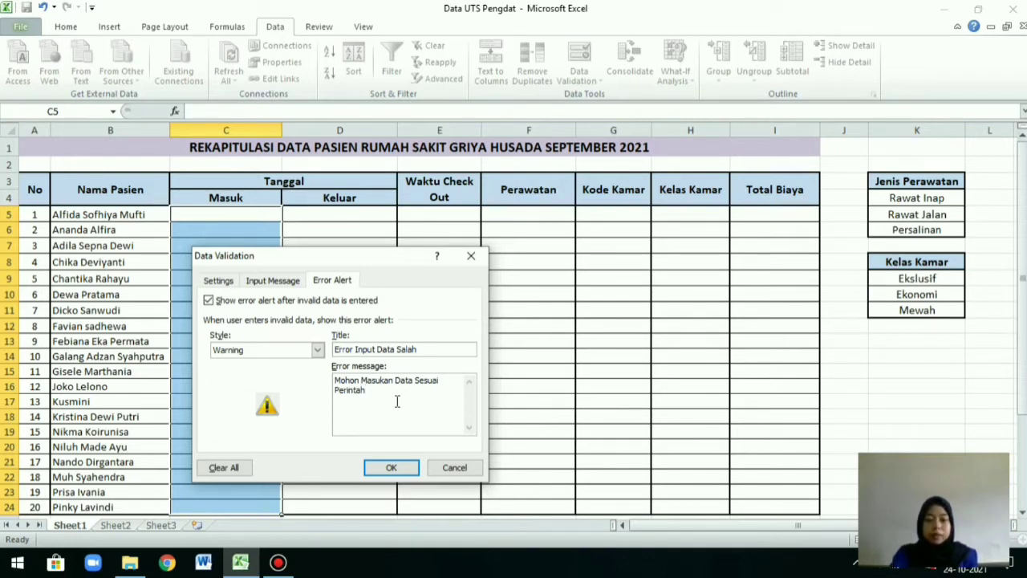
{"action": "left_click", "coordinate": [391, 467]}
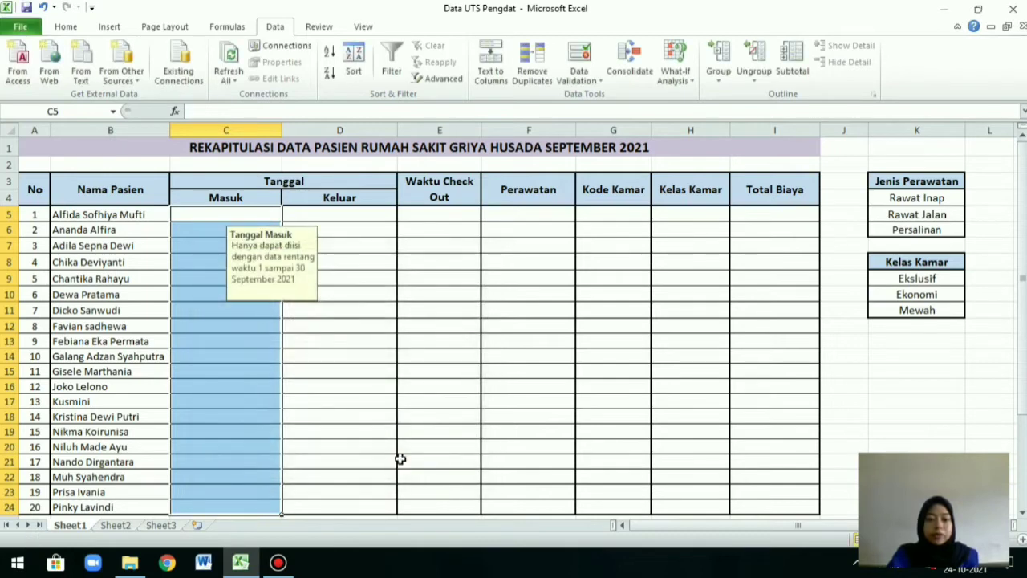
- Check the input message on the first few Masuk cells, C5 to C8
{"action": "left_click", "coordinate": [210, 229]}
{"action": "left_click", "coordinate": [210, 213]}
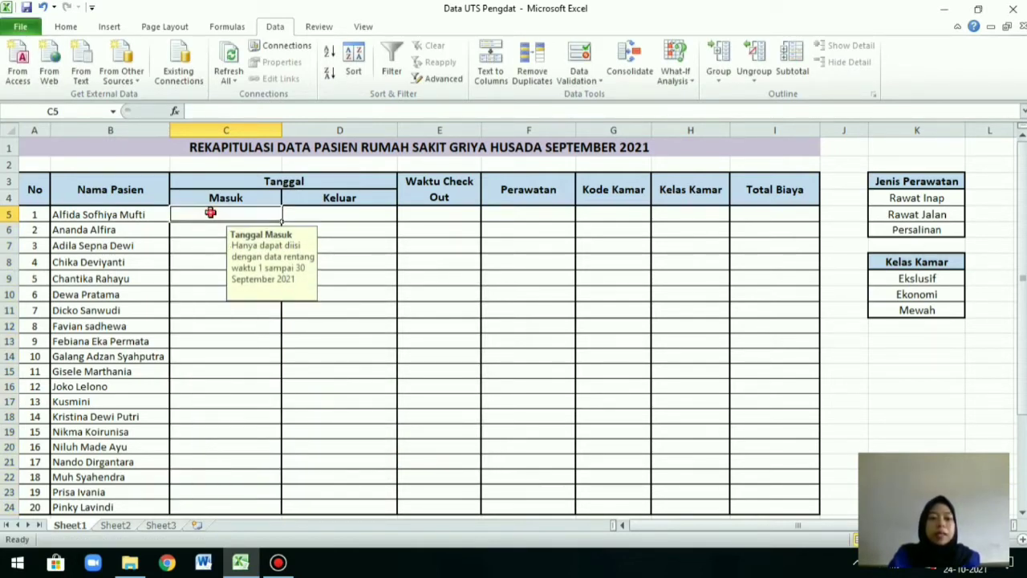
{"action": "left_click", "coordinate": [210, 230]}
{"action": "left_click", "coordinate": [211, 246]}
{"action": "left_click", "coordinate": [211, 262]}
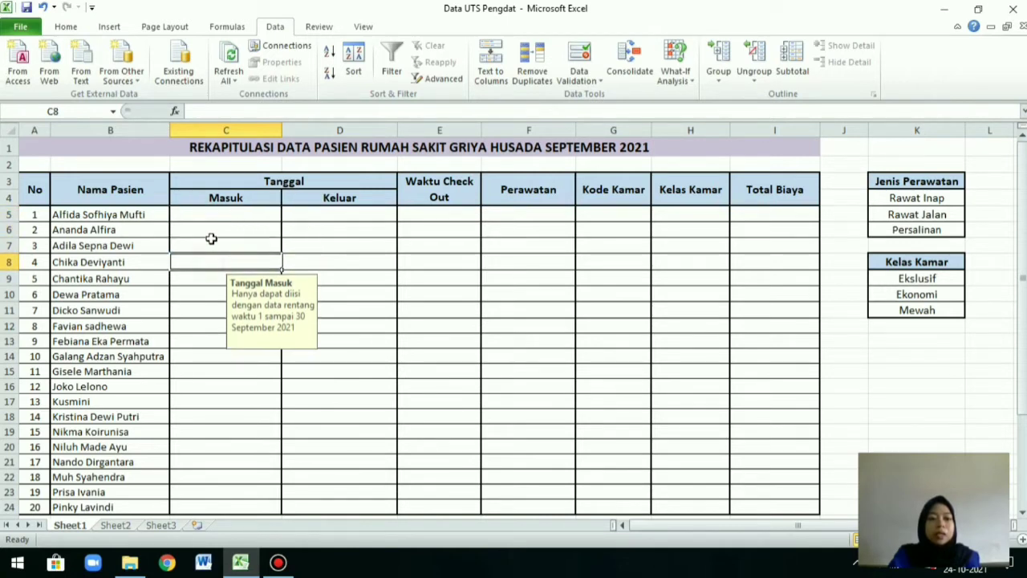
- Enter 1 September 2021 as the first patient's Masuk date in cell C5
{"action": "left_click", "coordinate": [212, 215]}
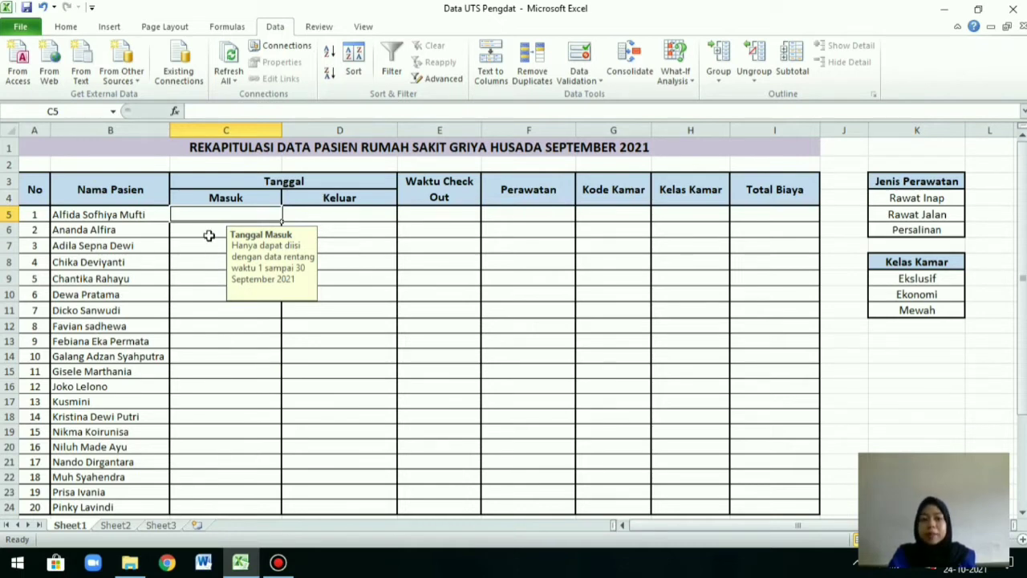
{"action": "type", "text": "1"}
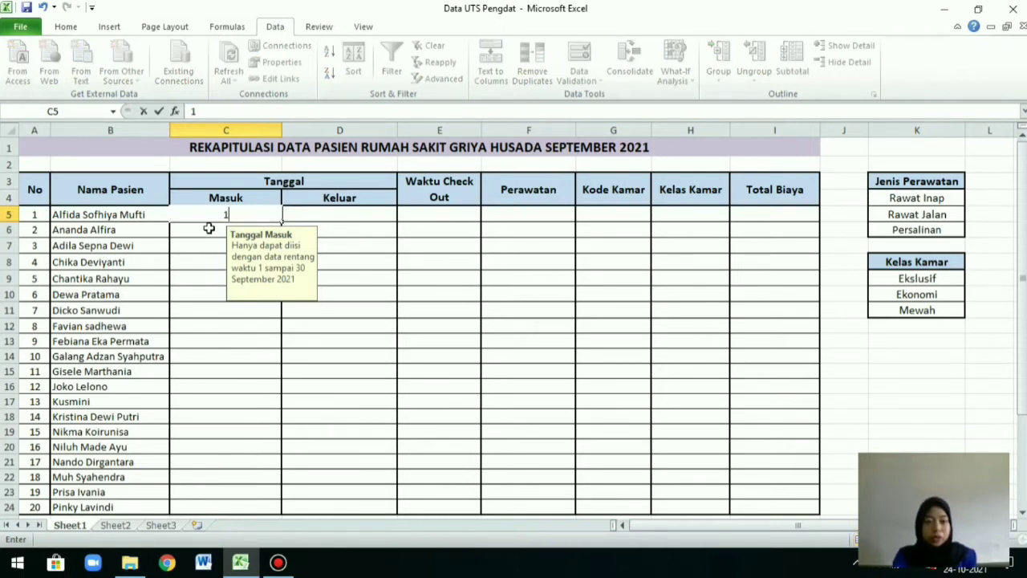
{"action": "type", "text": " Se"}
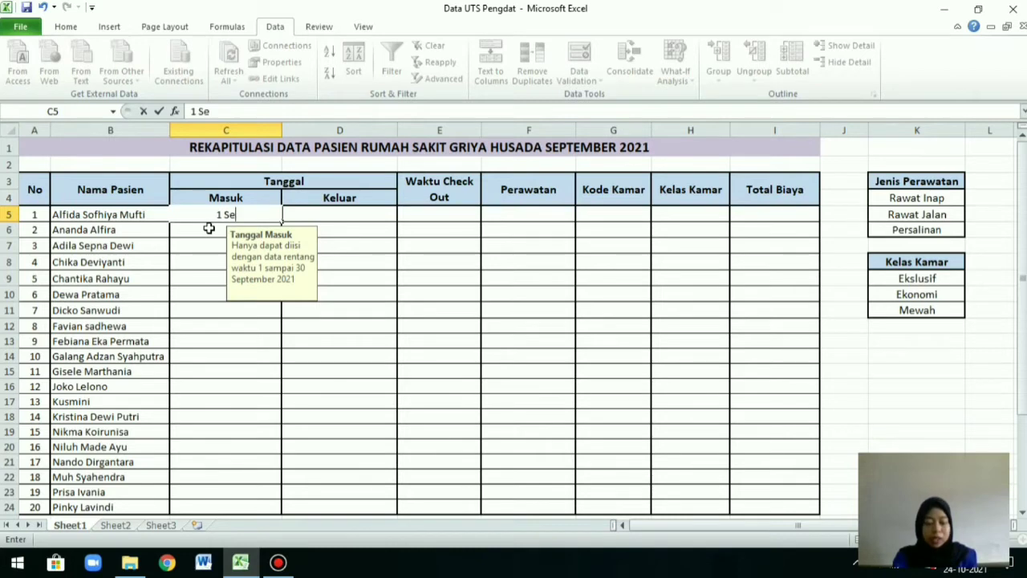
{"action": "type", "text": "ptemb"}
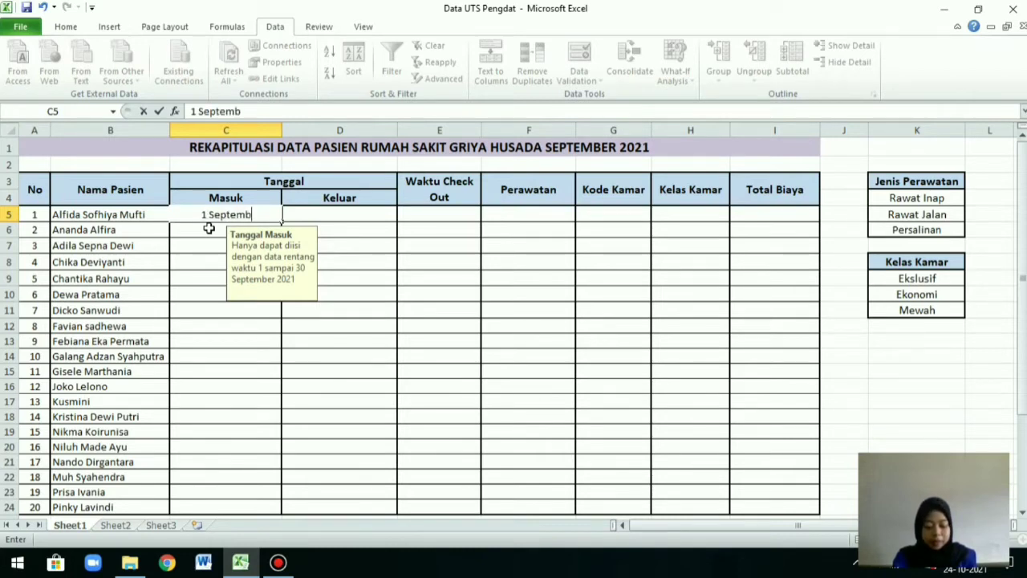
{"action": "type", "text": "er 2021"}
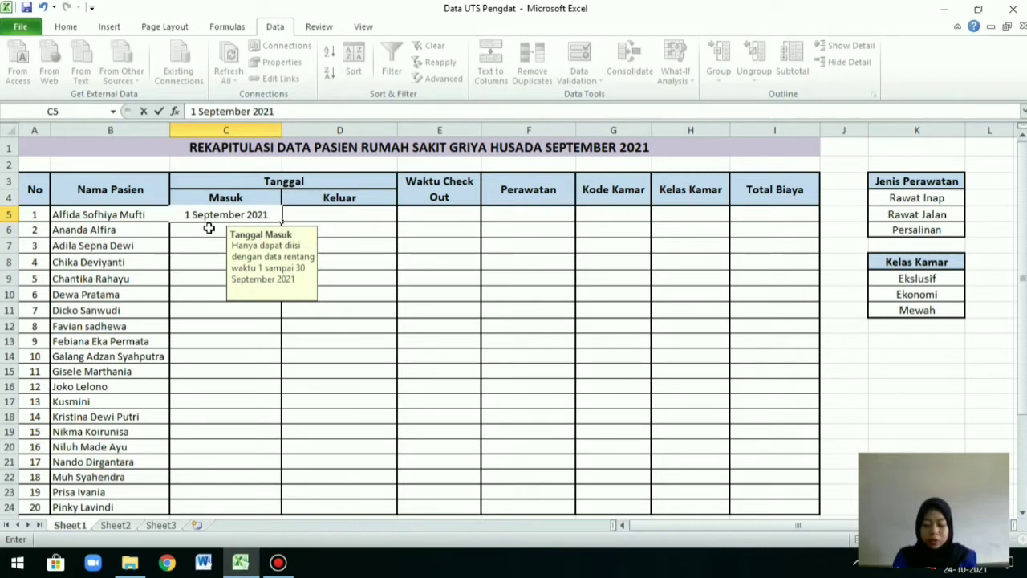
{"action": "key", "text": "Return"}
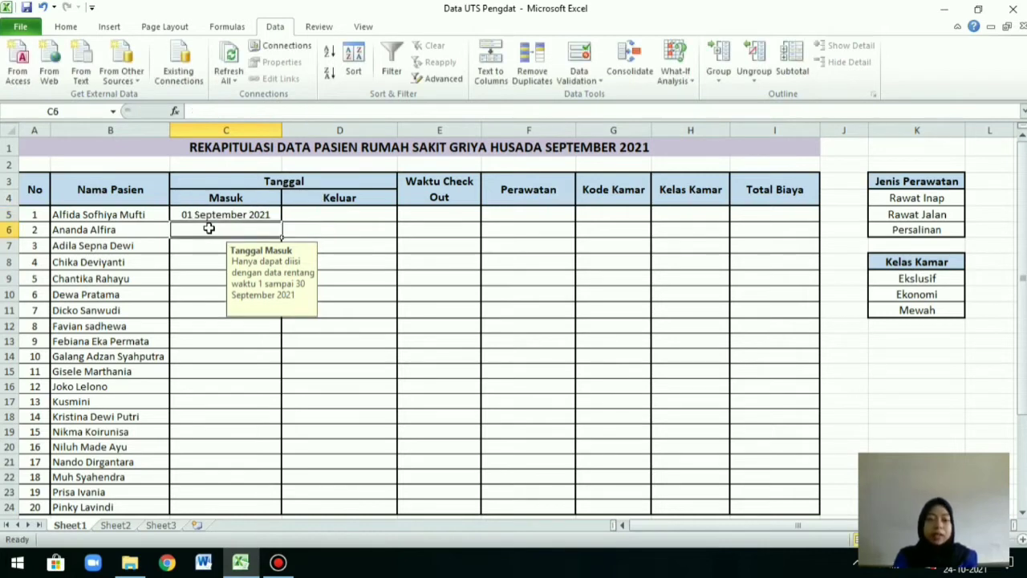
- Test the validation by trying the out-of-range date 1 Oktober 2021 in cell C6, and discard the entry
{"action": "type", "text": "1"}
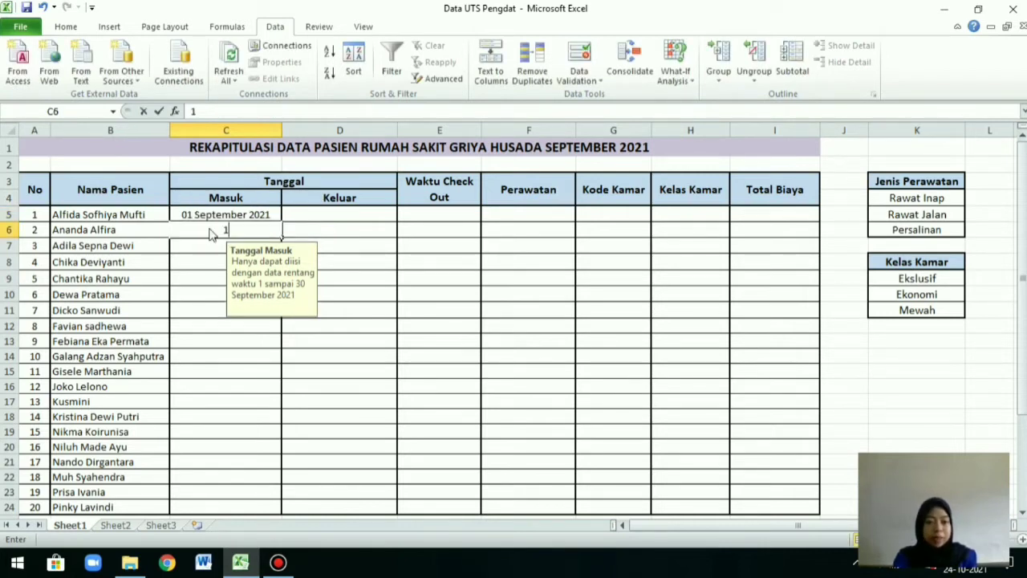
{"action": "type", "text": " Okt"}
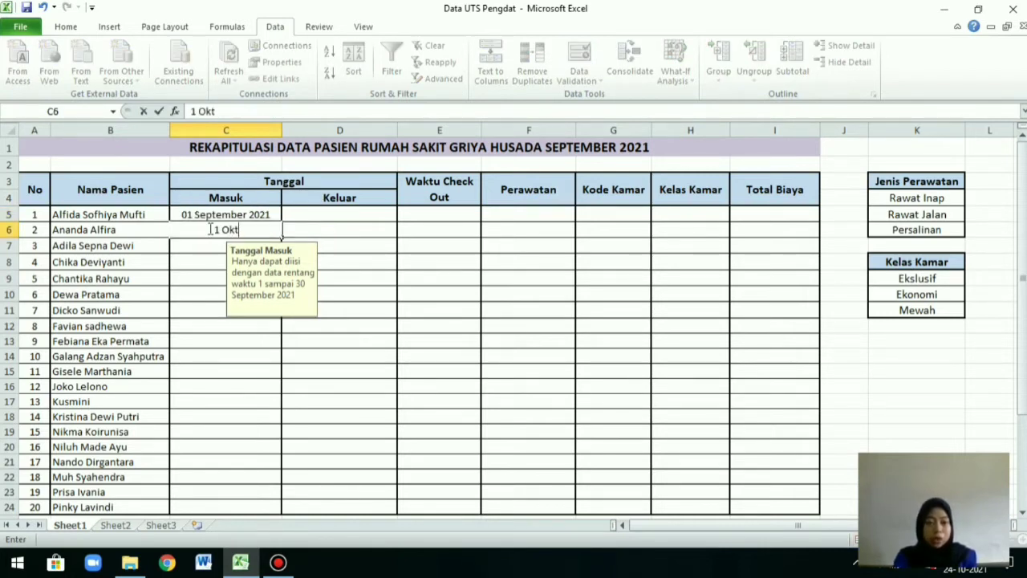
{"action": "type", "text": "ober 20"}
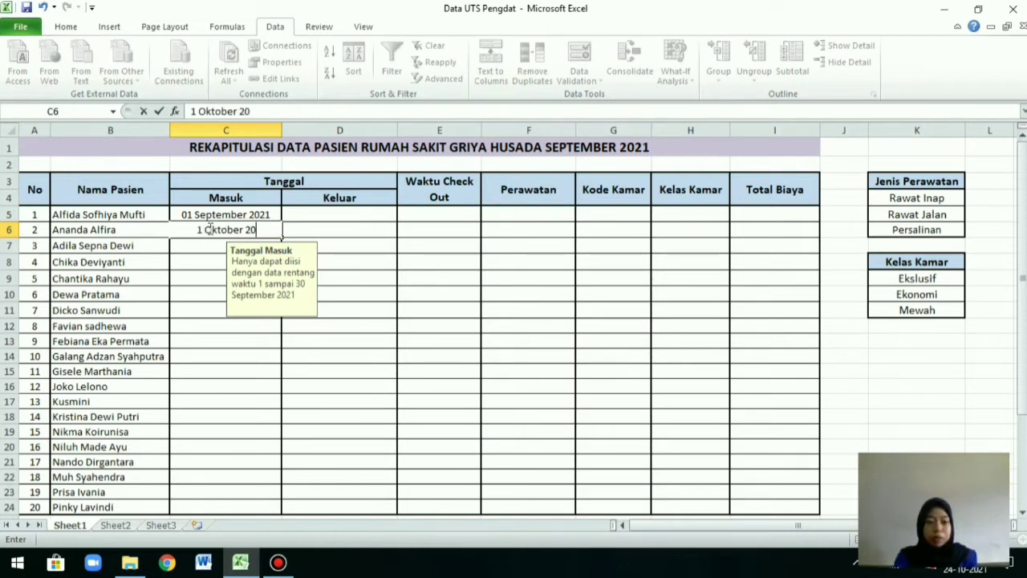
{"action": "type", "text": "21"}
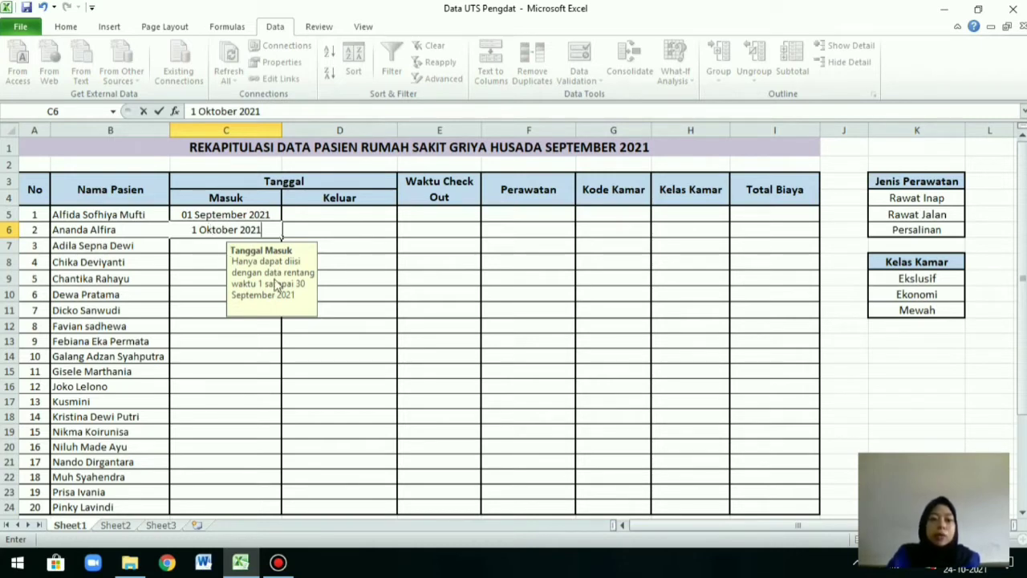
{"action": "key", "text": "Return"}
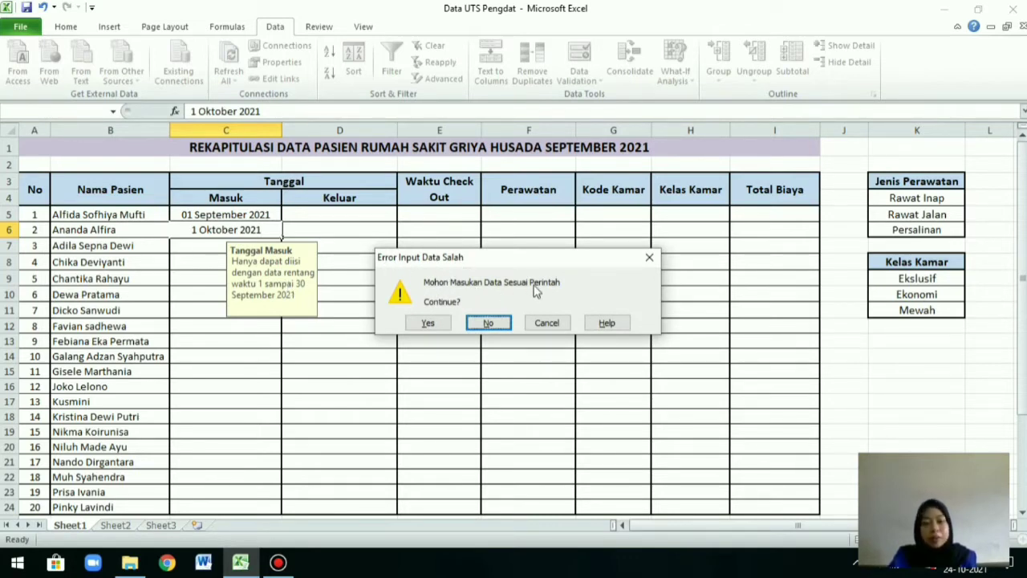
{"action": "left_click", "coordinate": [649, 258]}
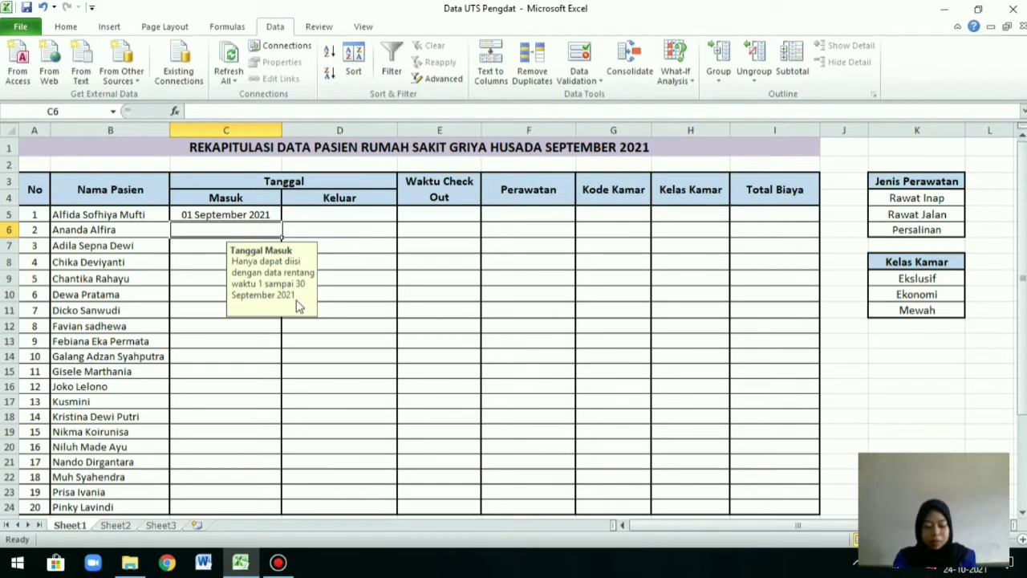
- Enter 2 September 2021 as the second patient's Masuk date in cell C6
{"action": "type", "text": "2 S"}
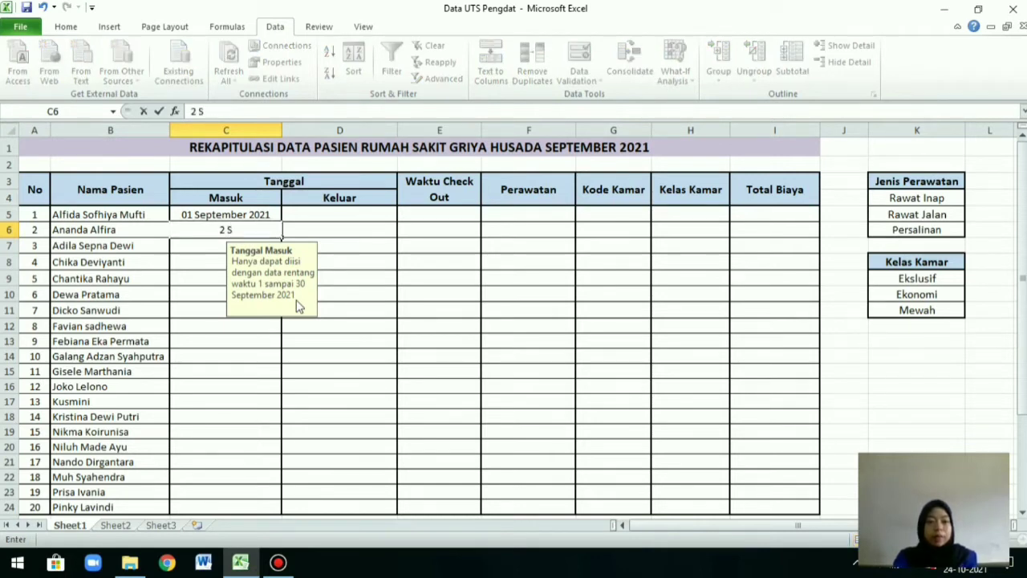
{"action": "type", "text": "eptem"}
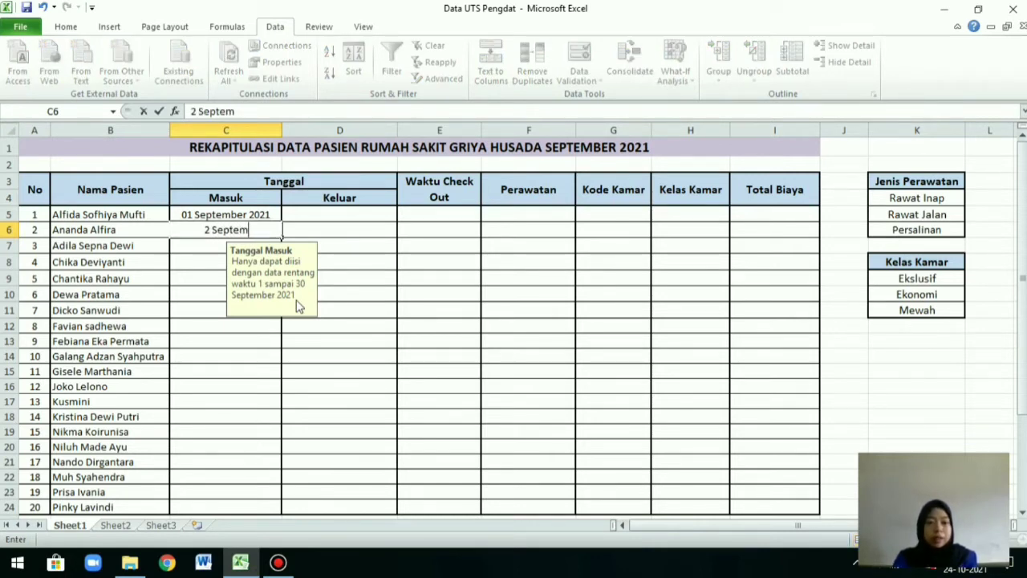
{"action": "type", "text": "ber 2021"}
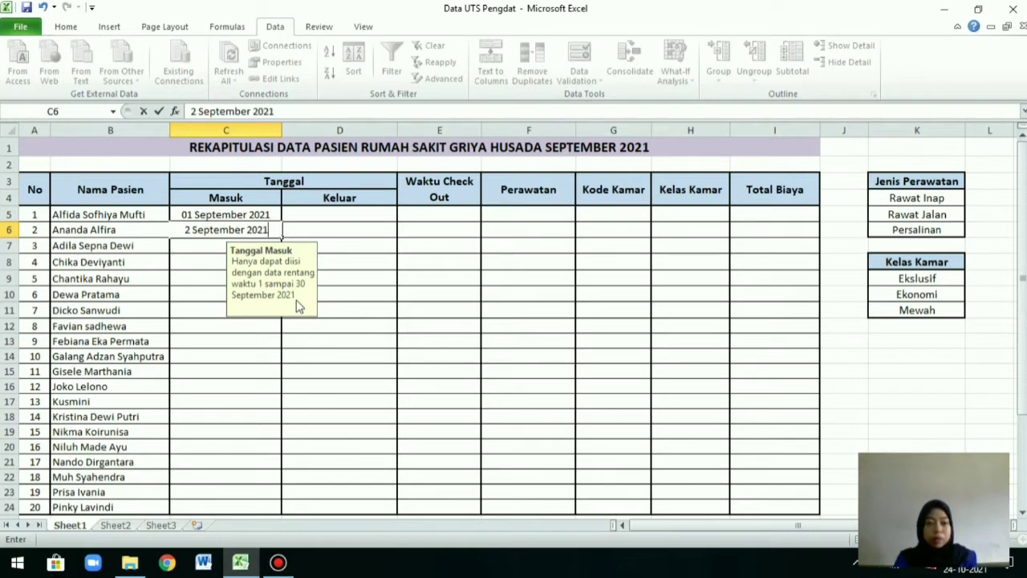
{"action": "key", "text": "Return"}
- Enter 2 September 2021 as the third patient's Masuk date in cell C7
{"action": "type", "text": "2 Swp"}
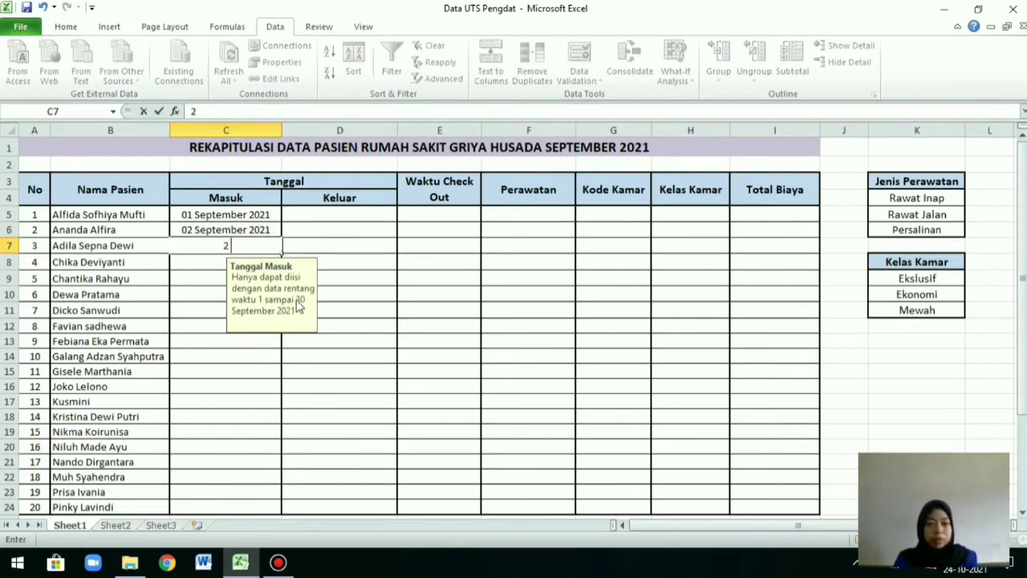
{"action": "key", "text": "BackSpace"}
{"action": "key", "text": "BackSpace"}
{"action": "type", "text": "eptember"}
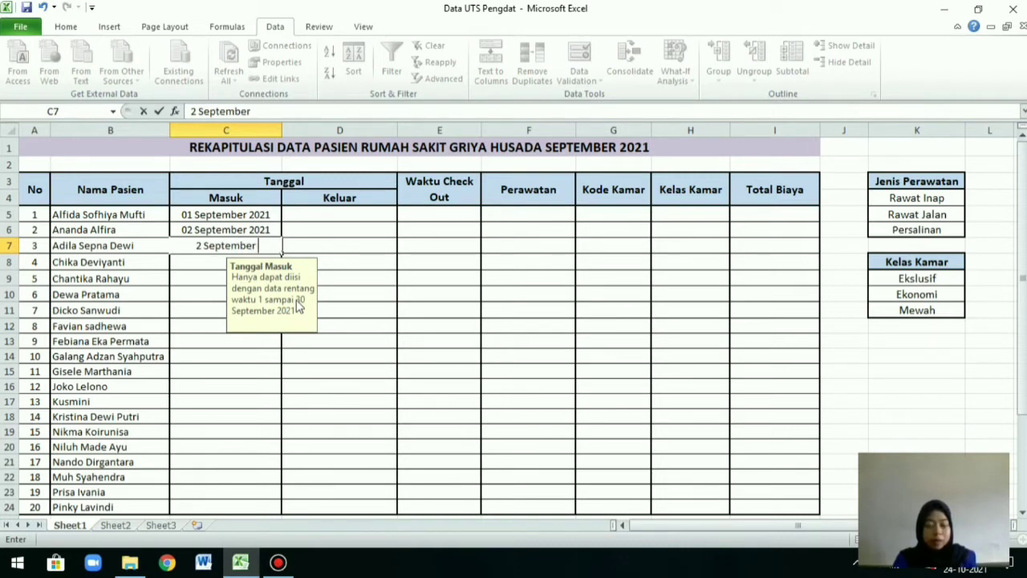
{"action": "type", "text": " 2021"}
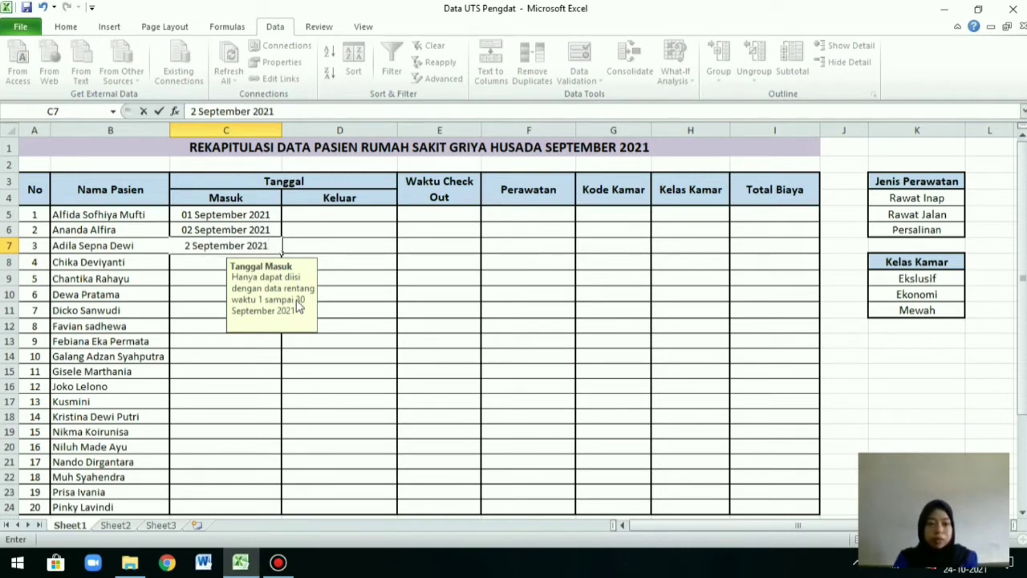
{"action": "key", "text": "Return"}
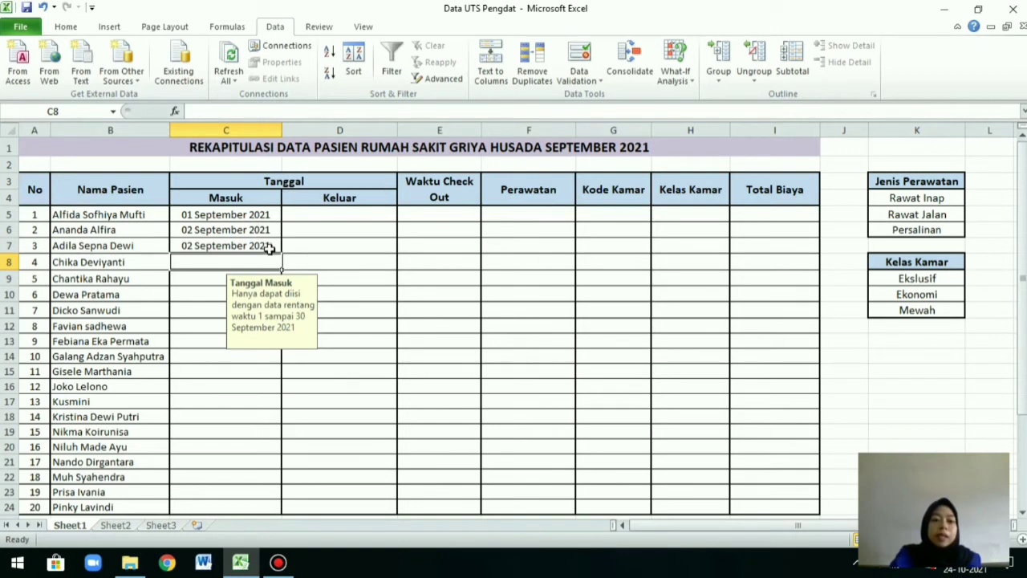
{"action": "left_click_drag", "start_coordinate": [271, 217], "coordinate": [204, 238]}
{"action": "left_click", "coordinate": [172, 251]}
{"action": "left_click", "coordinate": [178, 245]}
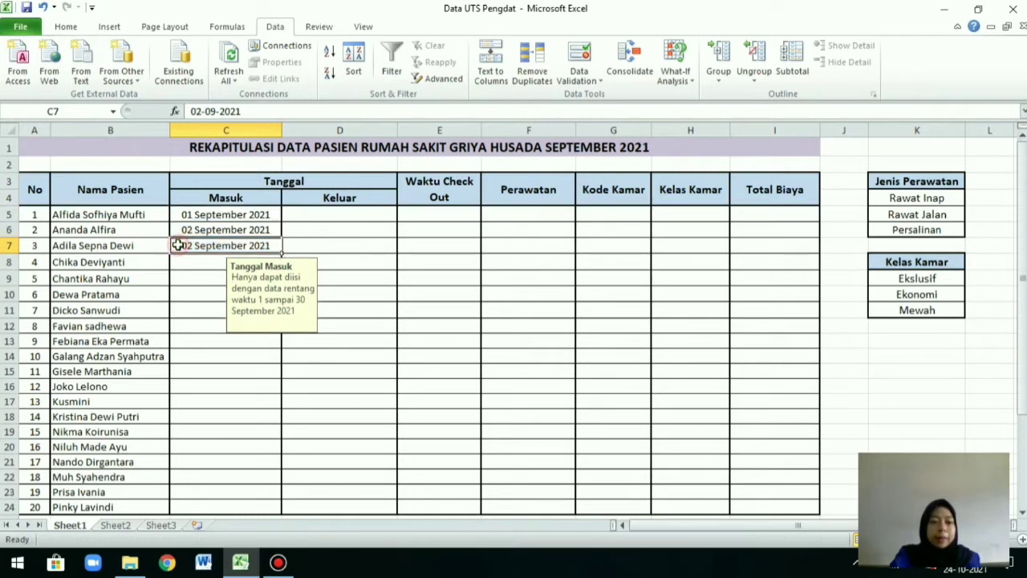
- Fill the Masuk dates down from C7 to C14 as a daily series ending at 09 September 2021
{"action": "left_click_drag", "start_coordinate": [280, 253], "coordinate": [280, 366]}
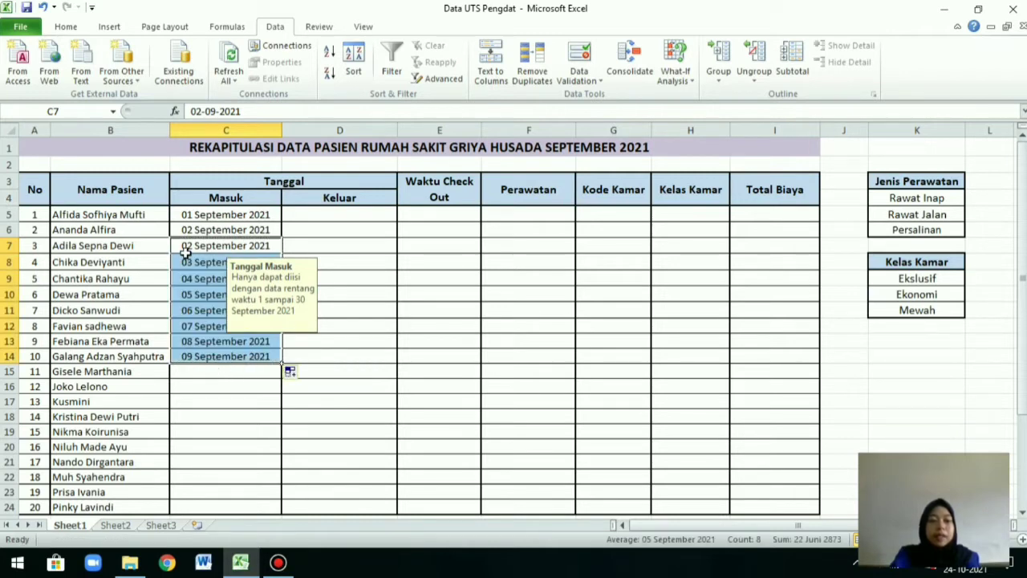
{"action": "left_click", "coordinate": [202, 341]}
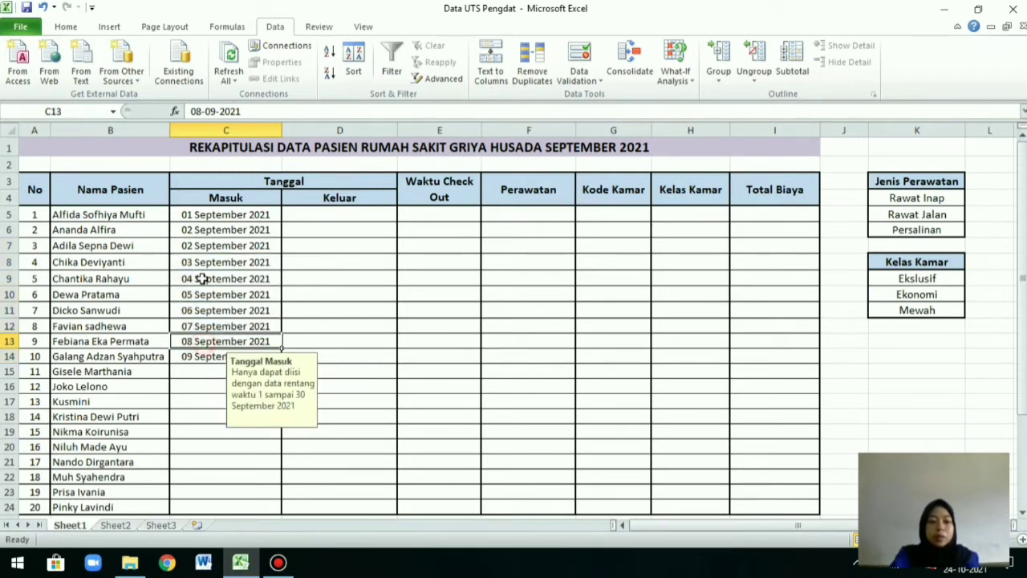
{"action": "left_click", "coordinate": [192, 358]}
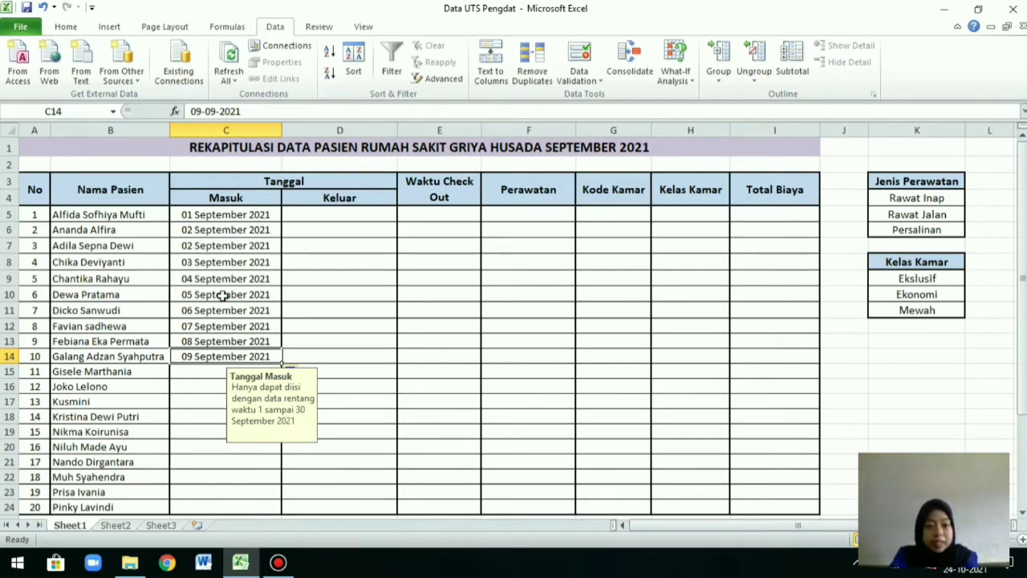
{"action": "left_click", "coordinate": [313, 212]}
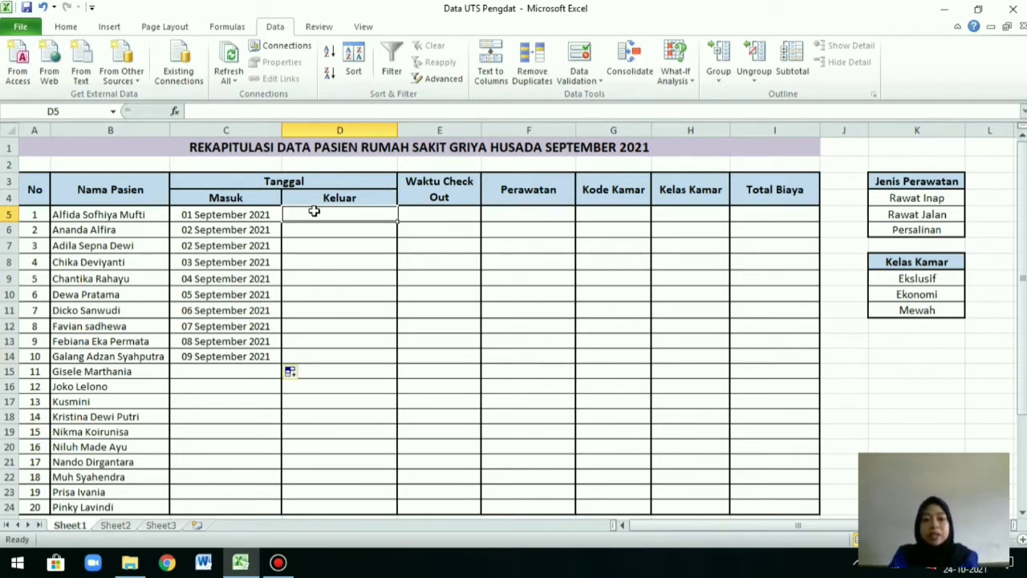
{"action": "left_click", "coordinate": [272, 213]}
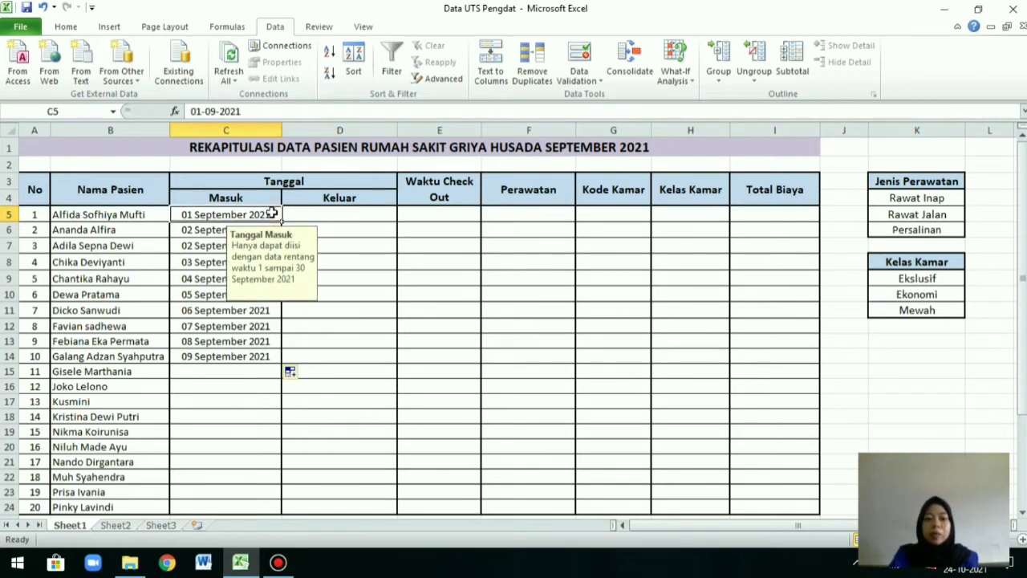
{"action": "left_click", "coordinate": [325, 214]}
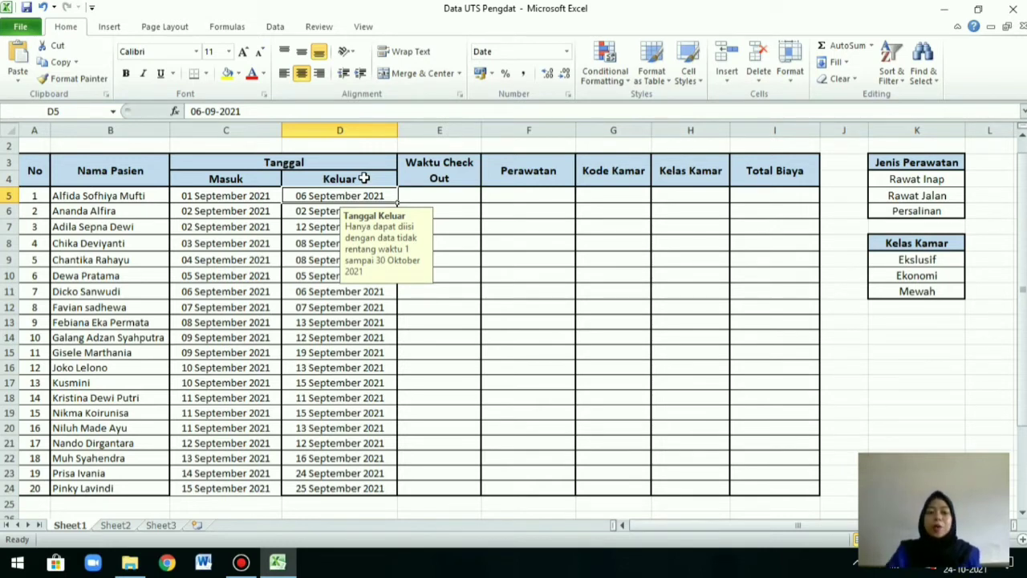
- Review the date validation criteria of the first Masuk cell C5 and the first Keluar cell D5, leaving both settings as they are
{"action": "left_click", "coordinate": [263, 194]}
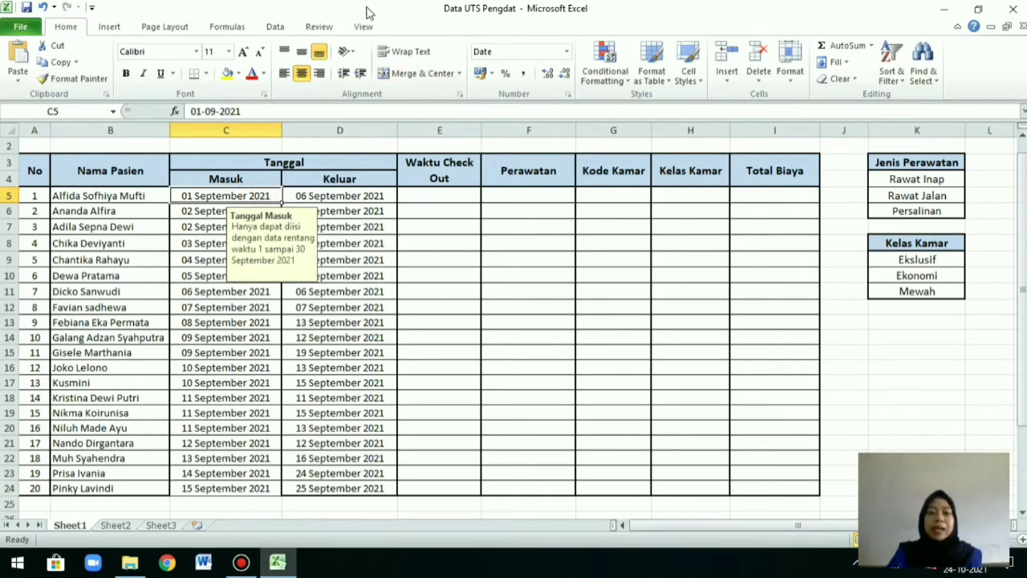
{"action": "left_click", "coordinate": [276, 26]}
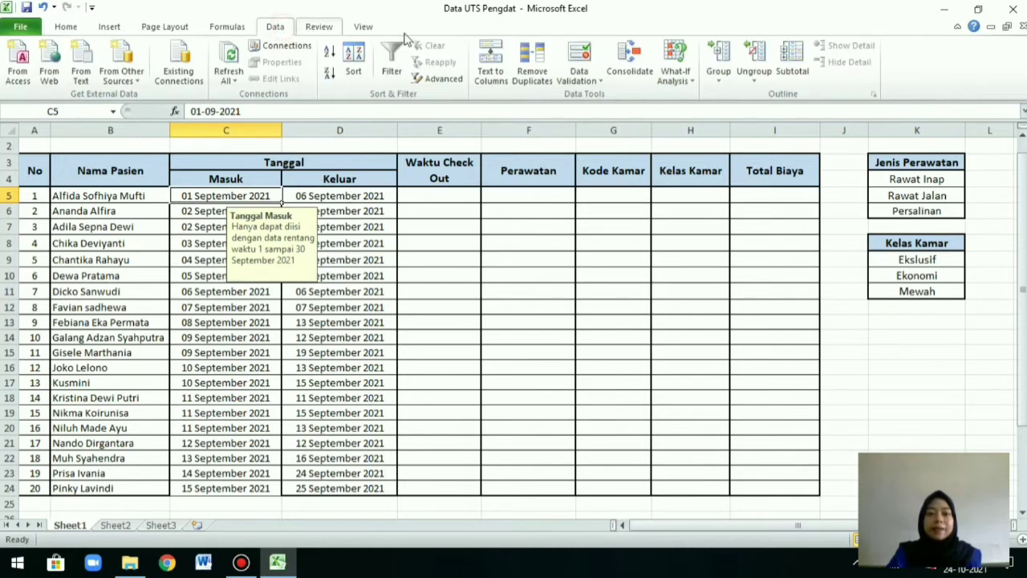
{"action": "left_click", "coordinate": [574, 57]}
{"action": "left_click", "coordinate": [218, 280]}
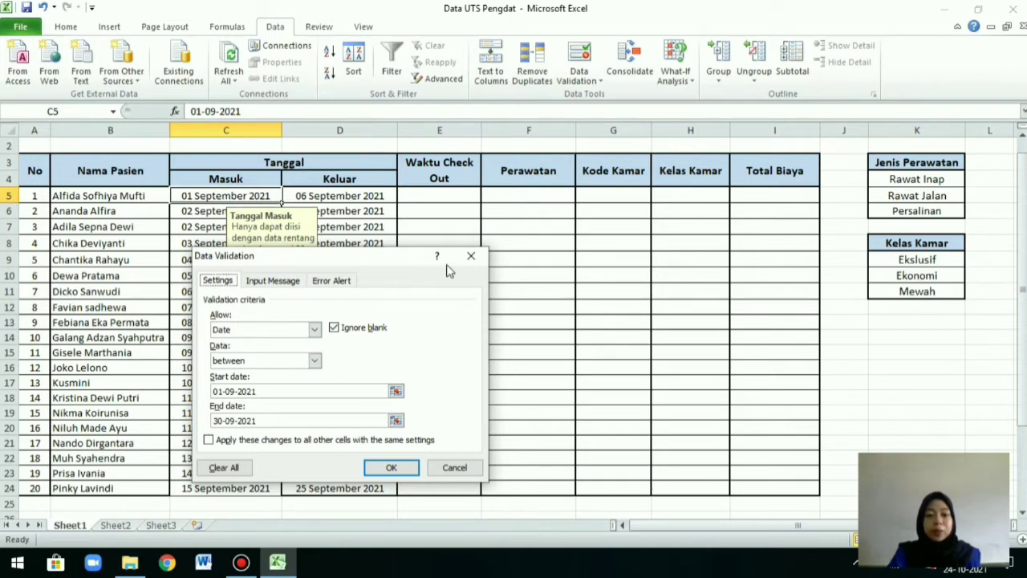
{"action": "left_click", "coordinate": [471, 255]}
{"action": "left_click", "coordinate": [367, 198]}
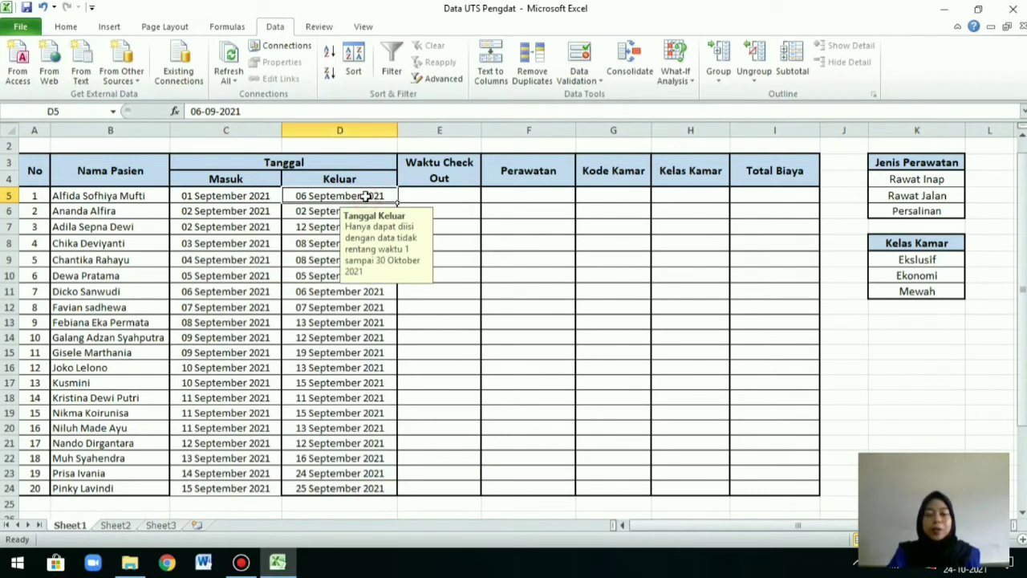
{"action": "left_click", "coordinate": [574, 56]}
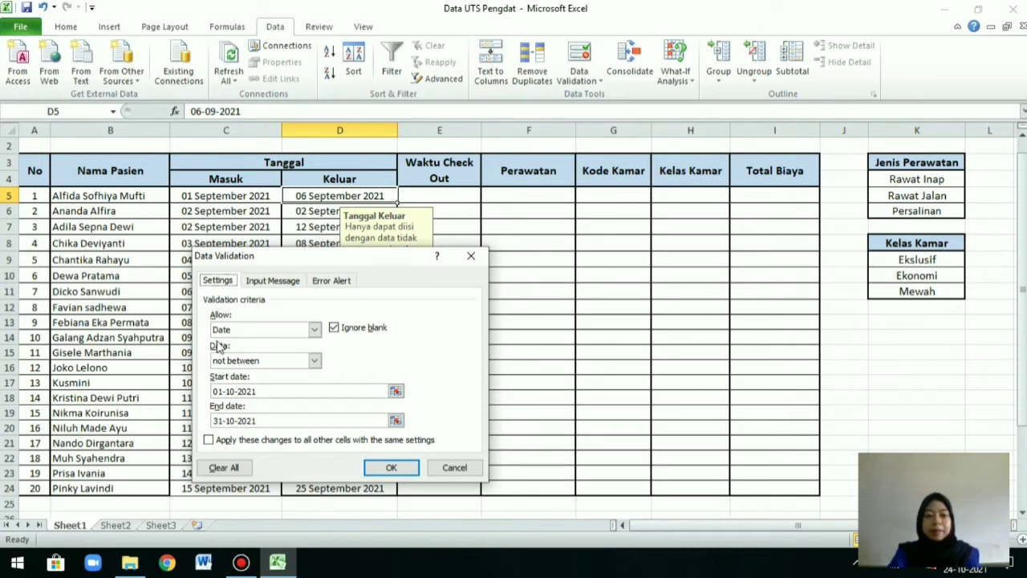
{"action": "left_click", "coordinate": [471, 255]}
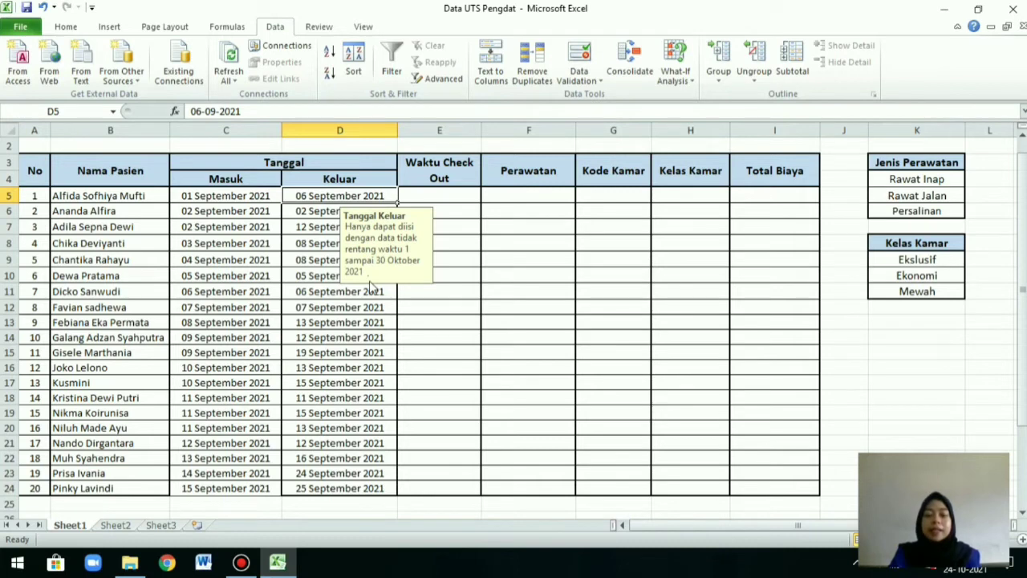
- Test the Keluar validation by trying the disallowed date 30 Oktober 2021 in cell D24, and discard the entry
{"action": "left_click", "coordinate": [323, 487]}
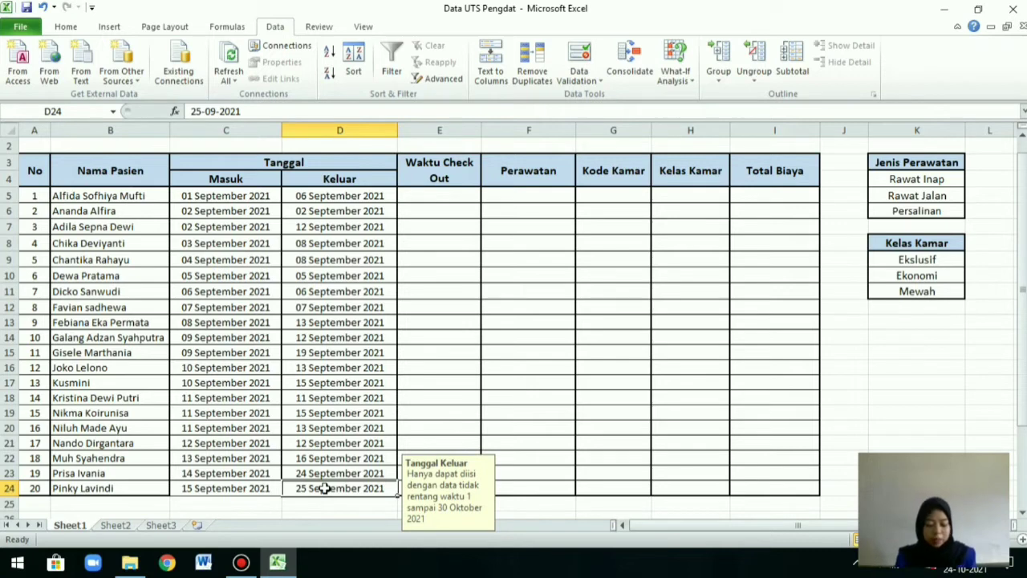
{"action": "type", "text": "30 Pl"}
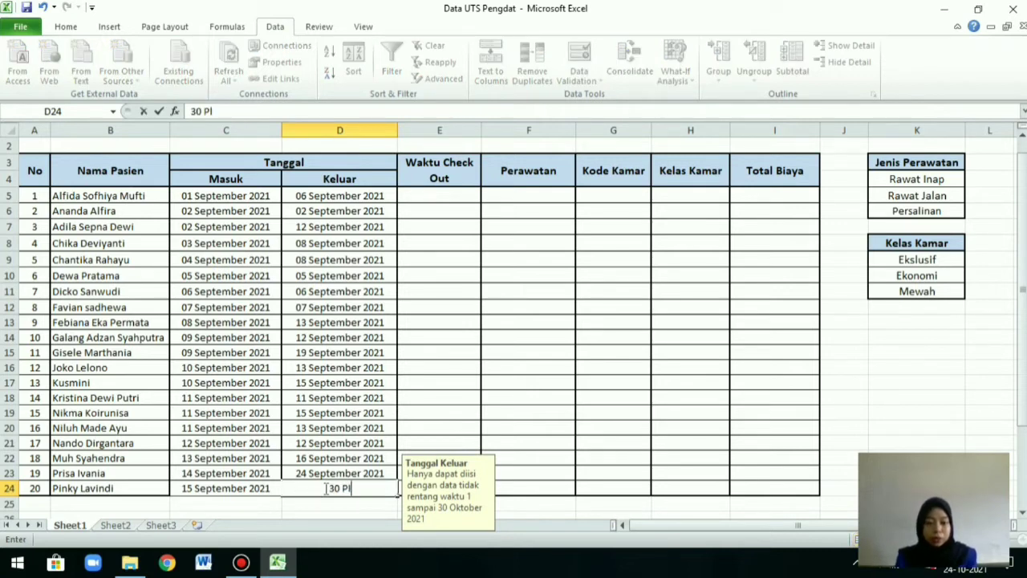
{"action": "key", "text": "BackSpace"}
{"action": "key", "text": "BackSpace"}
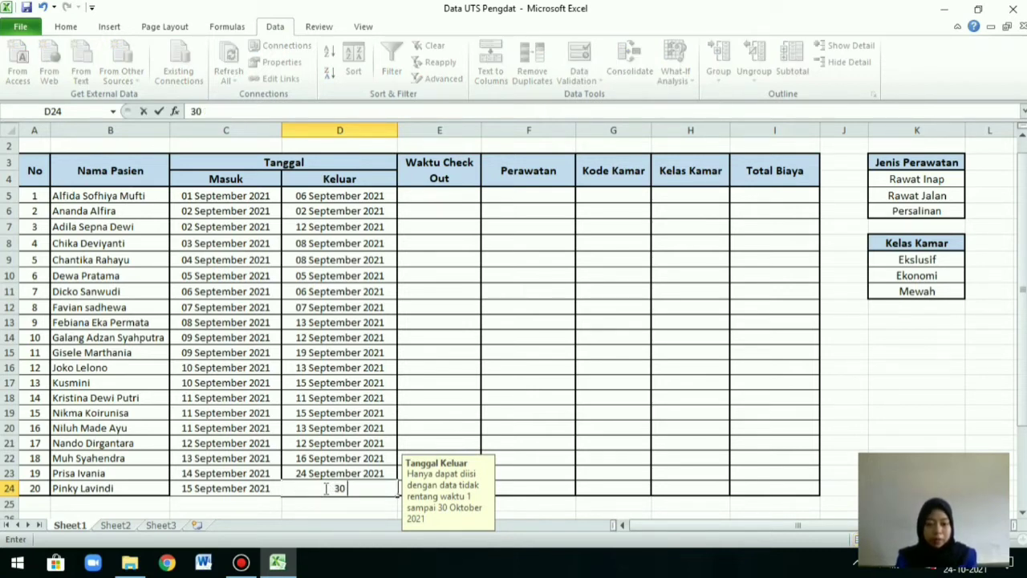
{"action": "type", "text": "O"}
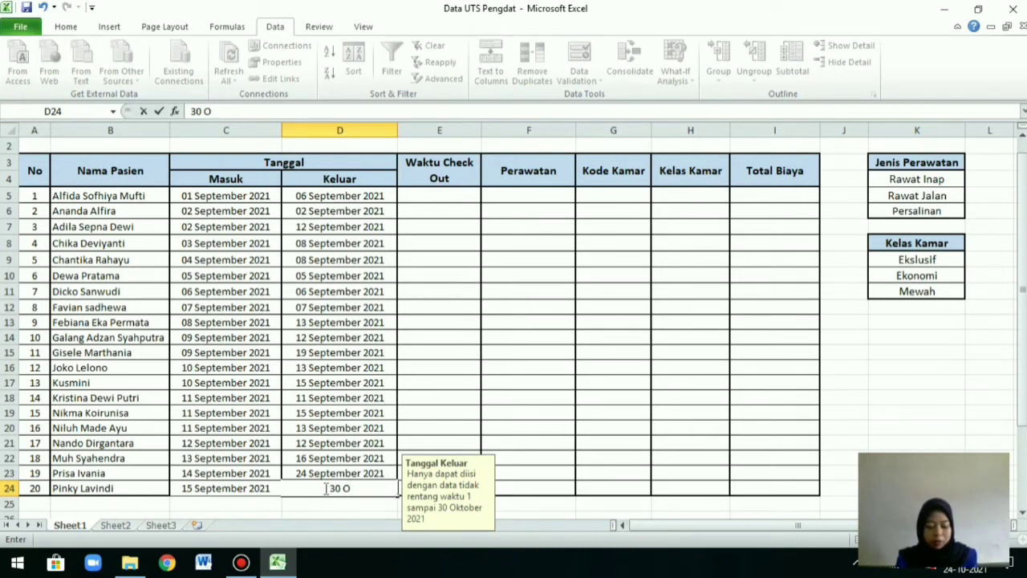
{"action": "type", "text": "ktober 2"}
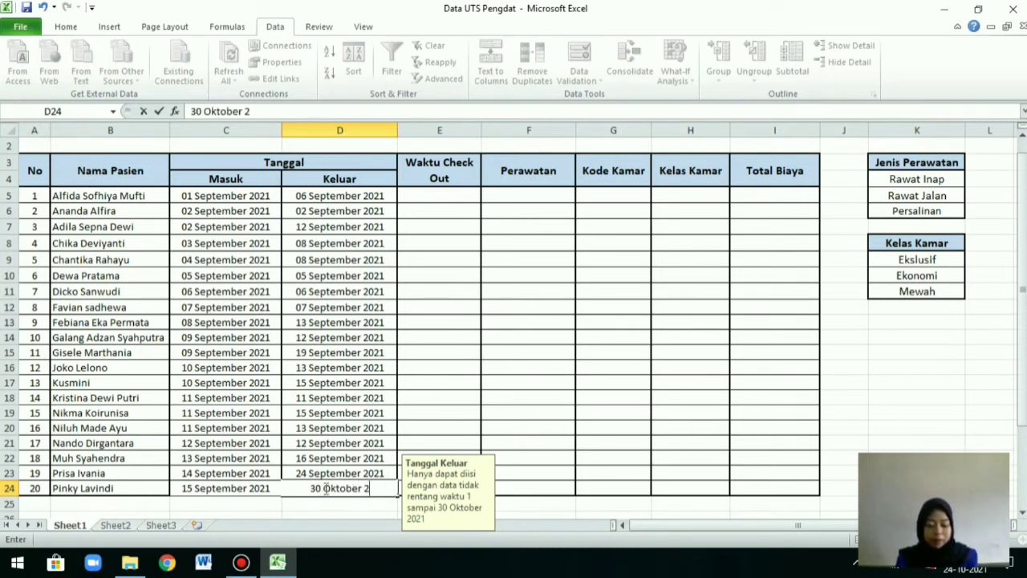
{"action": "type", "text": "021"}
{"action": "key", "text": "Return"}
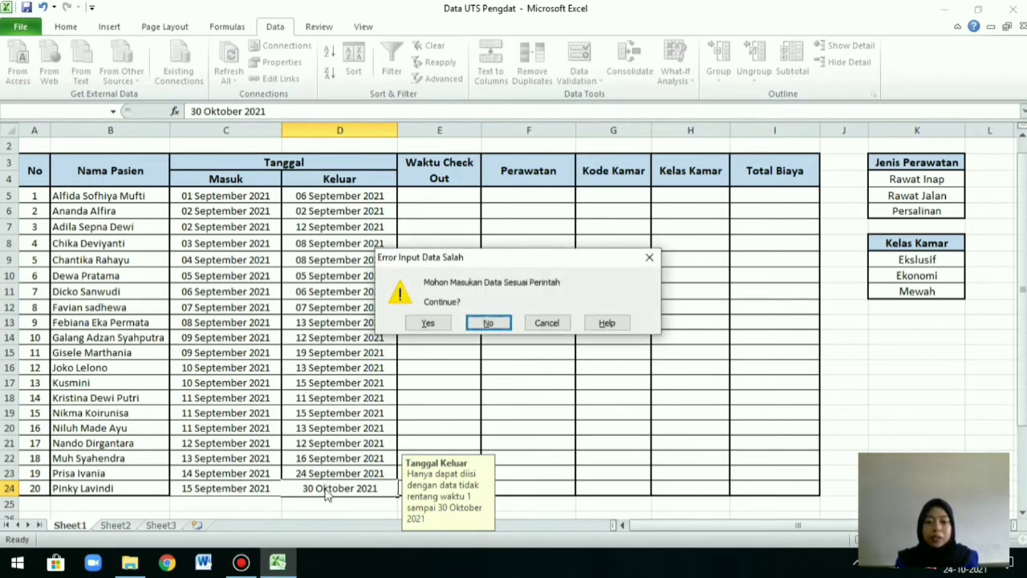
{"action": "left_click", "coordinate": [647, 258]}
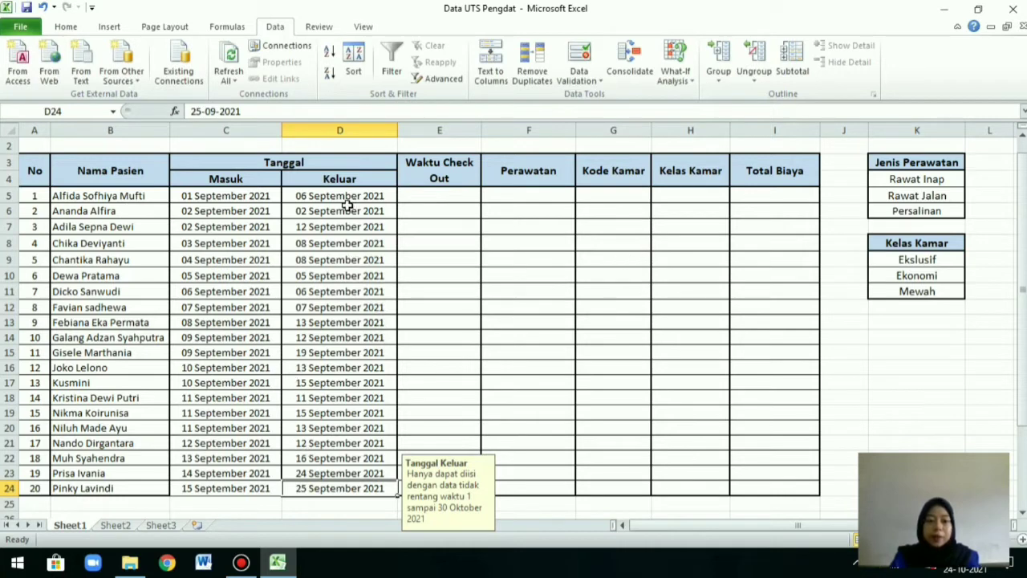
- Set the validation criteria of the Waktu Check Out cells E5:E24 to allow only times less than 12:00:00
{"action": "left_click", "coordinate": [439, 195]}
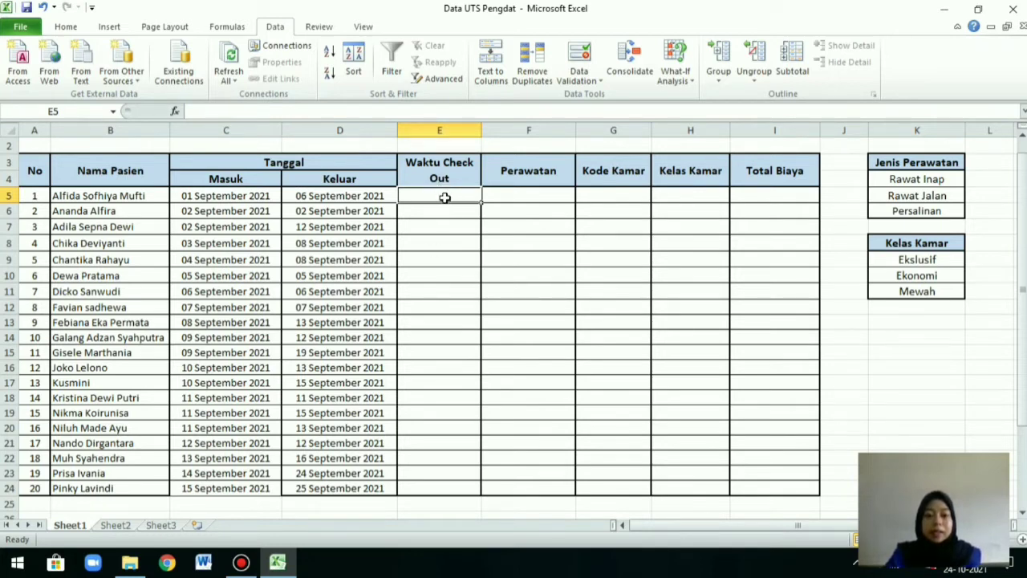
{"action": "left_click_drag", "start_coordinate": [438, 200], "coordinate": [417, 488]}
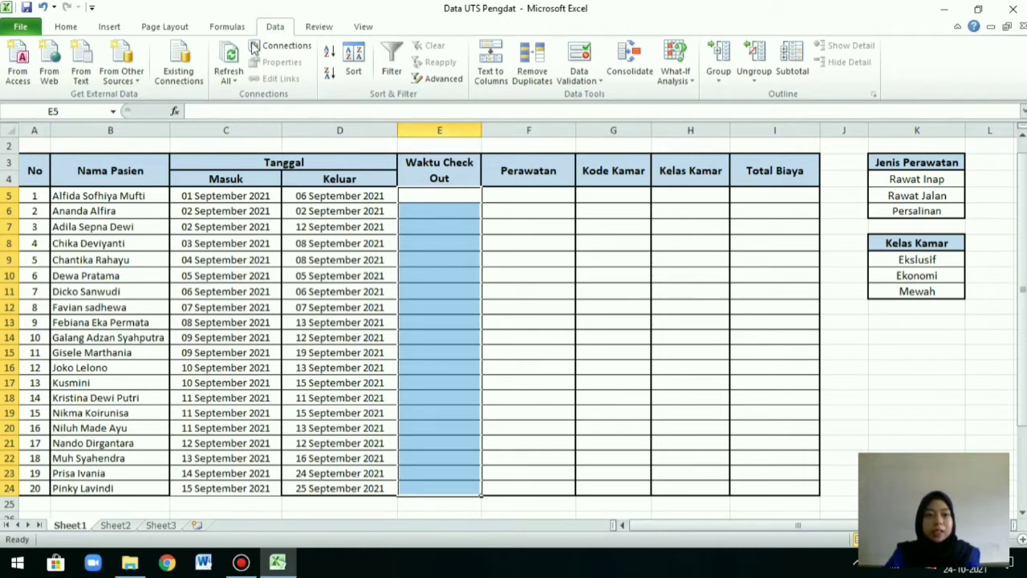
{"action": "left_click", "coordinate": [584, 61]}
{"action": "left_click", "coordinate": [314, 329]}
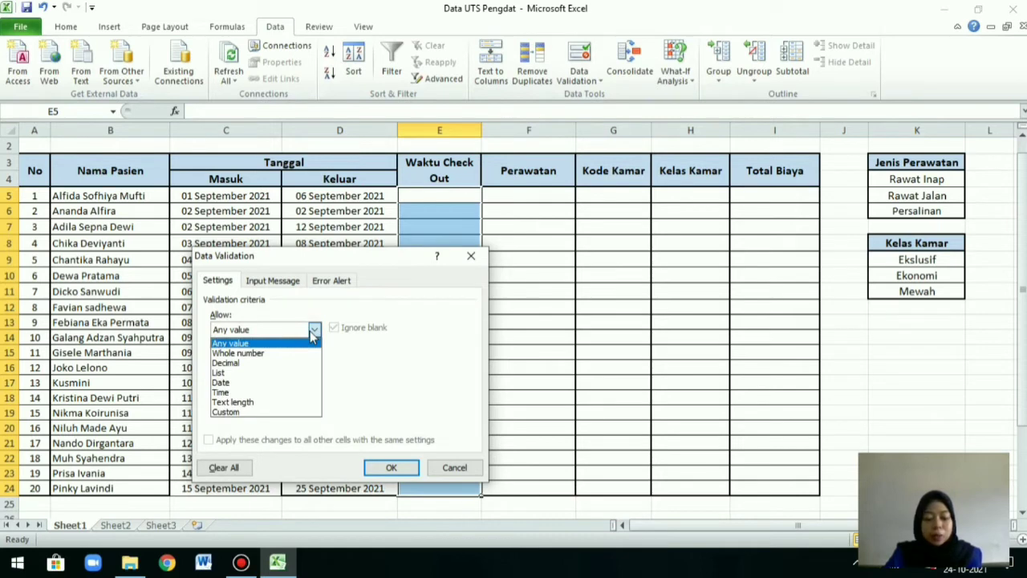
{"action": "left_click", "coordinate": [303, 391]}
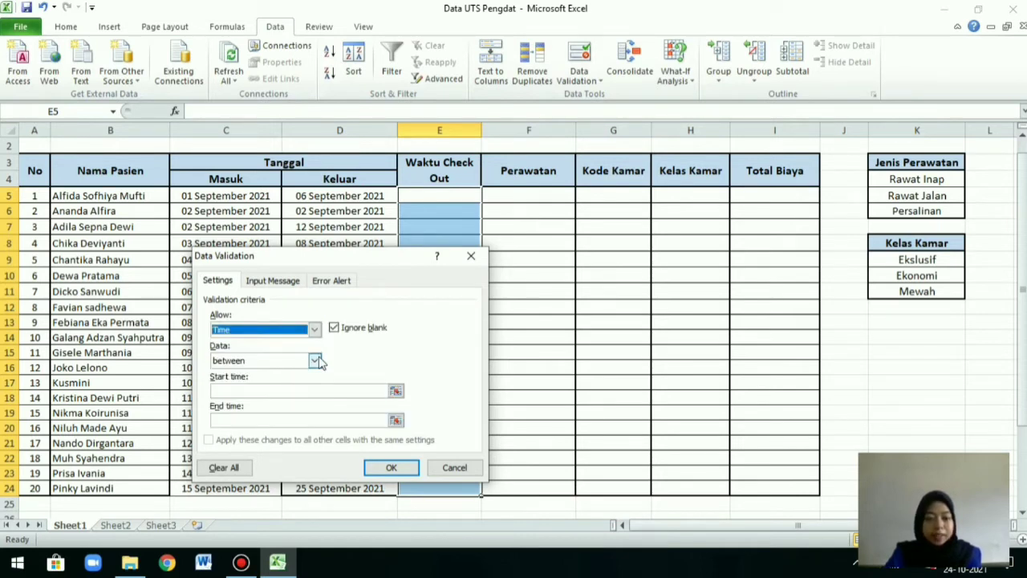
{"action": "left_click", "coordinate": [316, 360]}
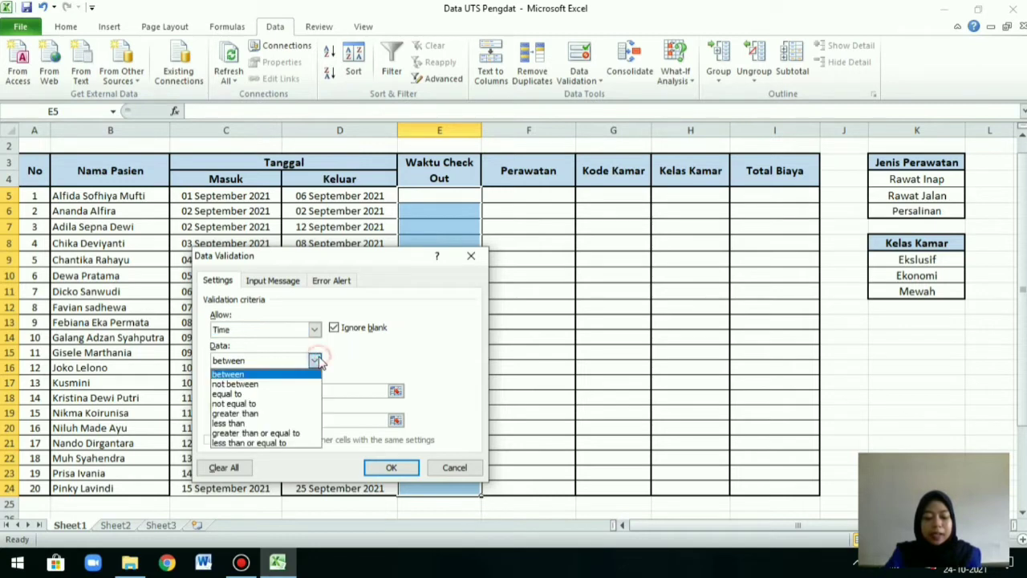
{"action": "left_click", "coordinate": [290, 423]}
{"action": "left_click", "coordinate": [282, 391]}
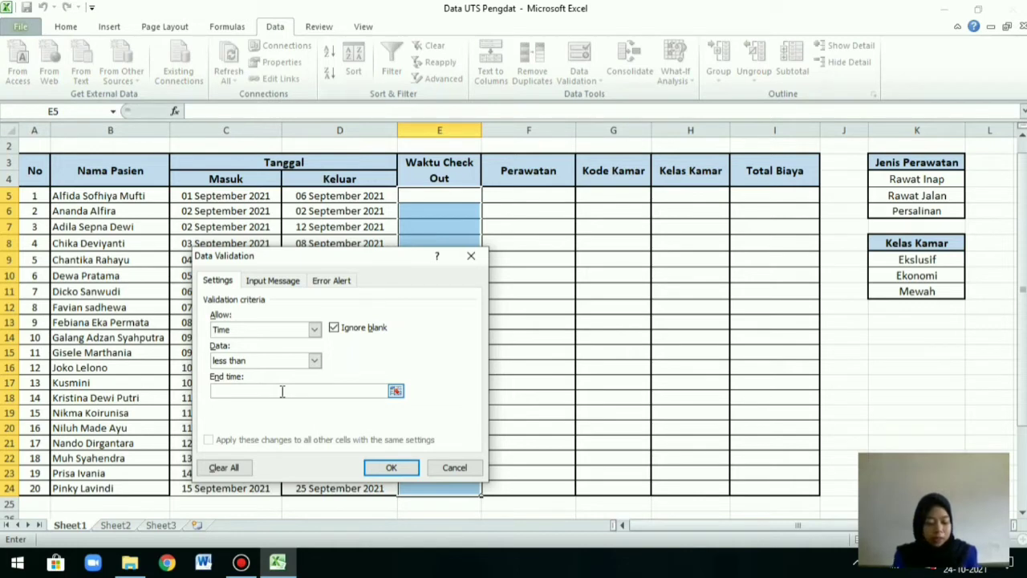
{"action": "type", "text": "12"}
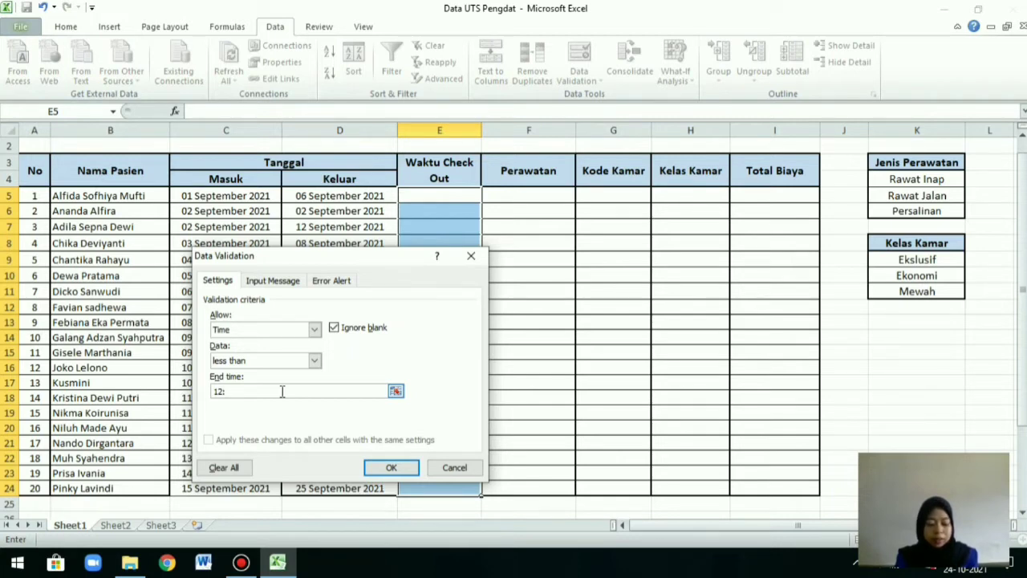
{"action": "type", "text": ":00:"}
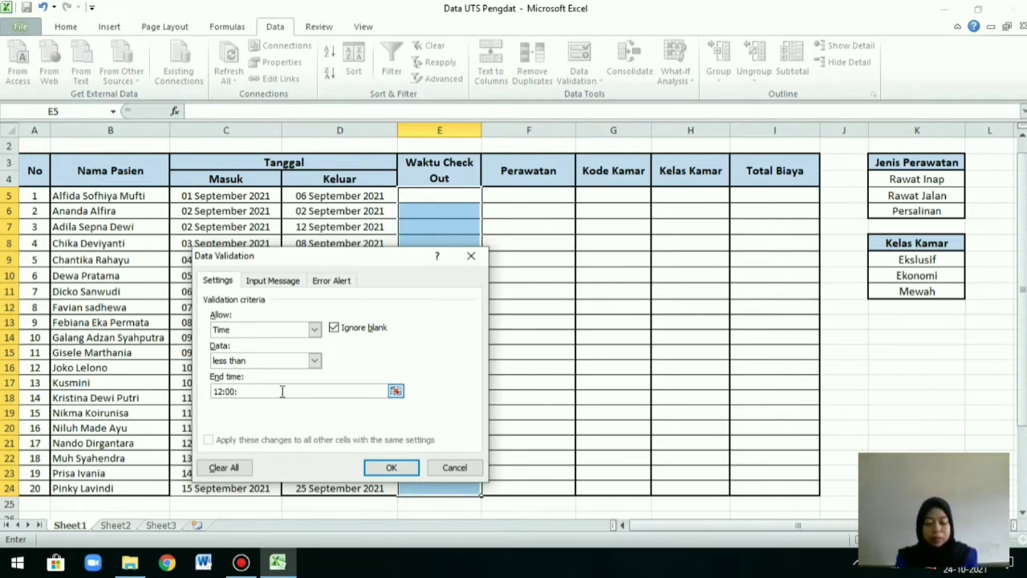
{"action": "type", "text": "00"}
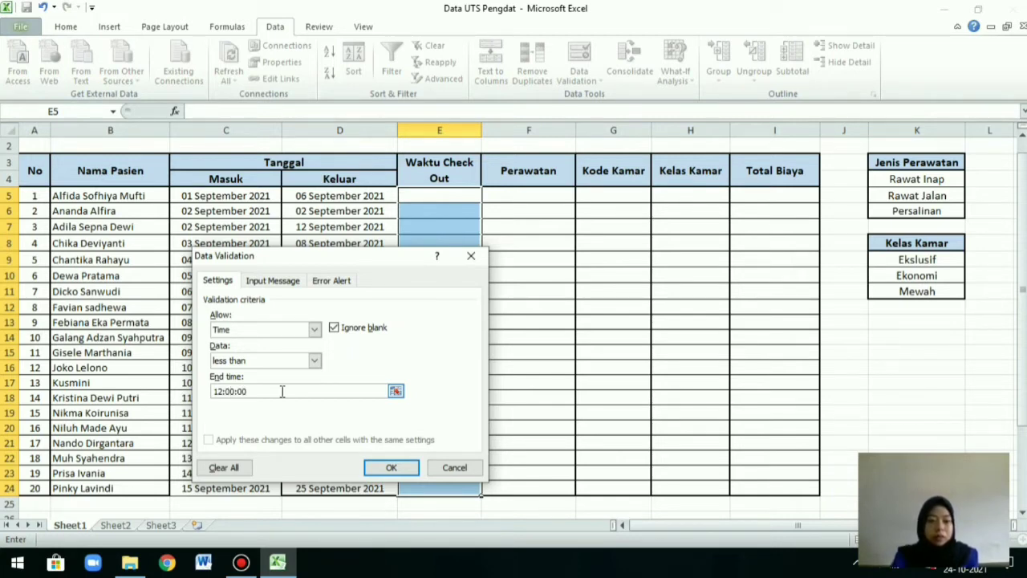
- Give the validation input message for the check-out cells the title "Waktu Check Out"
{"action": "left_click", "coordinate": [266, 281]}
{"action": "left_click", "coordinate": [258, 349]}
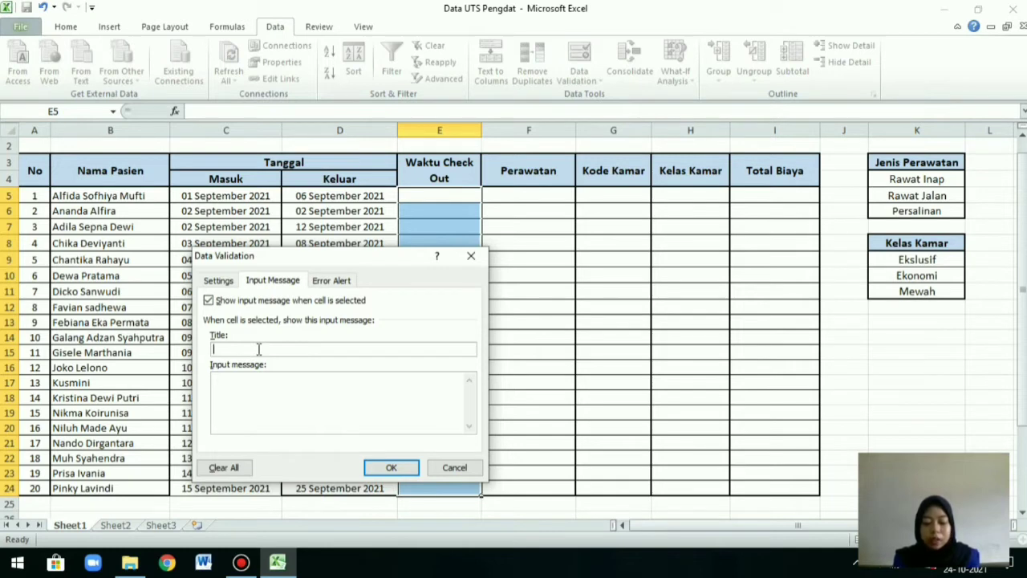
{"action": "type", "text": "Wal"}
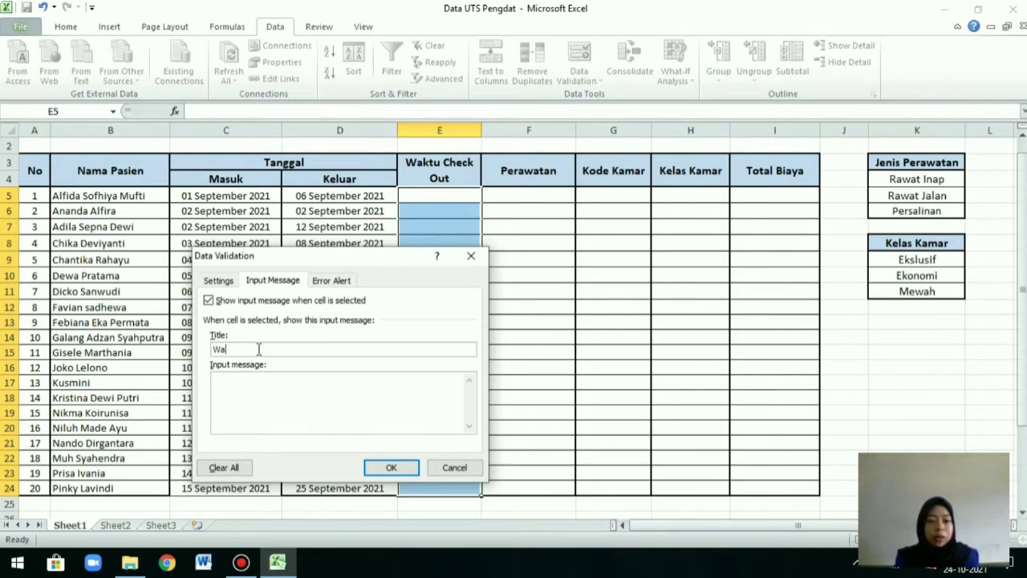
{"action": "type", "text": "ktu"}
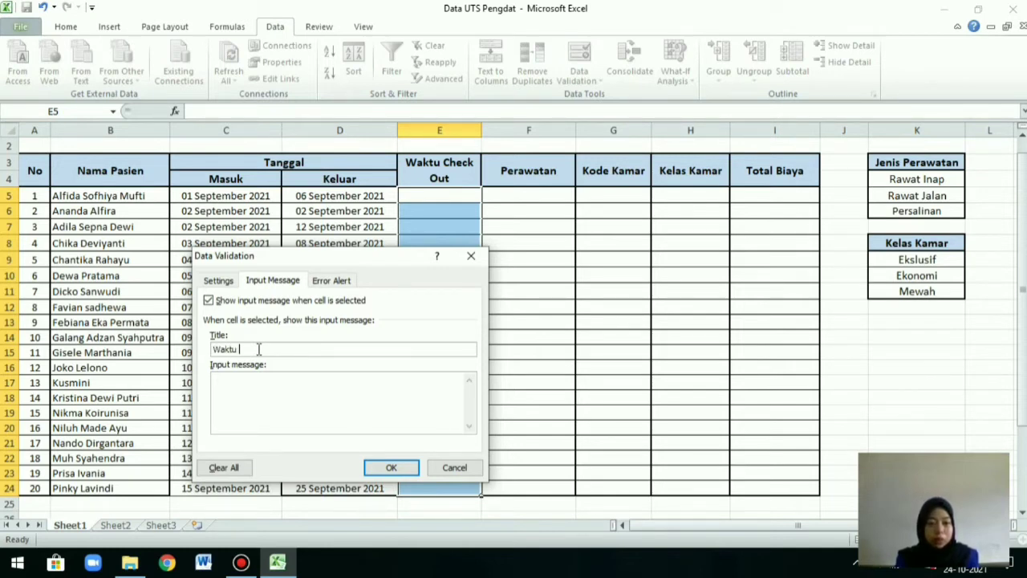
{"action": "type", "text": " Cjec"}
{"action": "key", "text": "BackSpace"}
{"action": "key", "text": "BackSpace"}
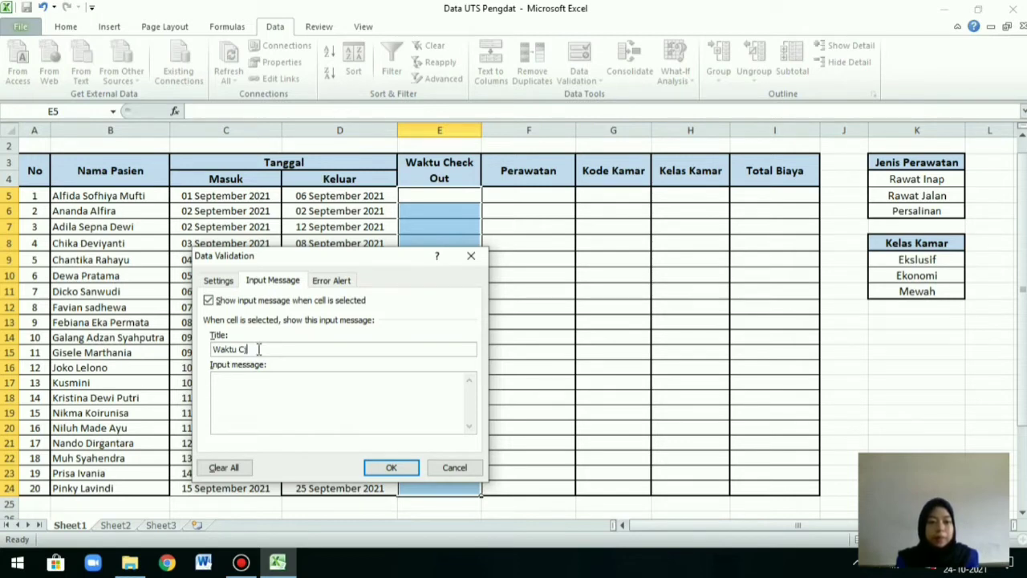
{"action": "type", "text": "heck Out"}
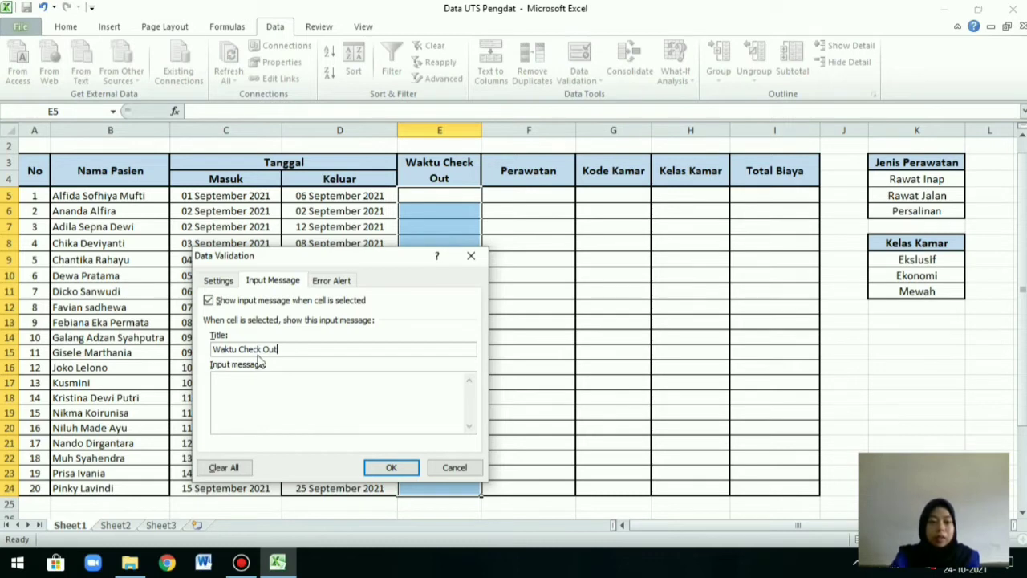
- Set the check-out cells' input message text to "Hanya dapat memasukan data sebelum pukul 12:00"
{"action": "left_click", "coordinate": [265, 384]}
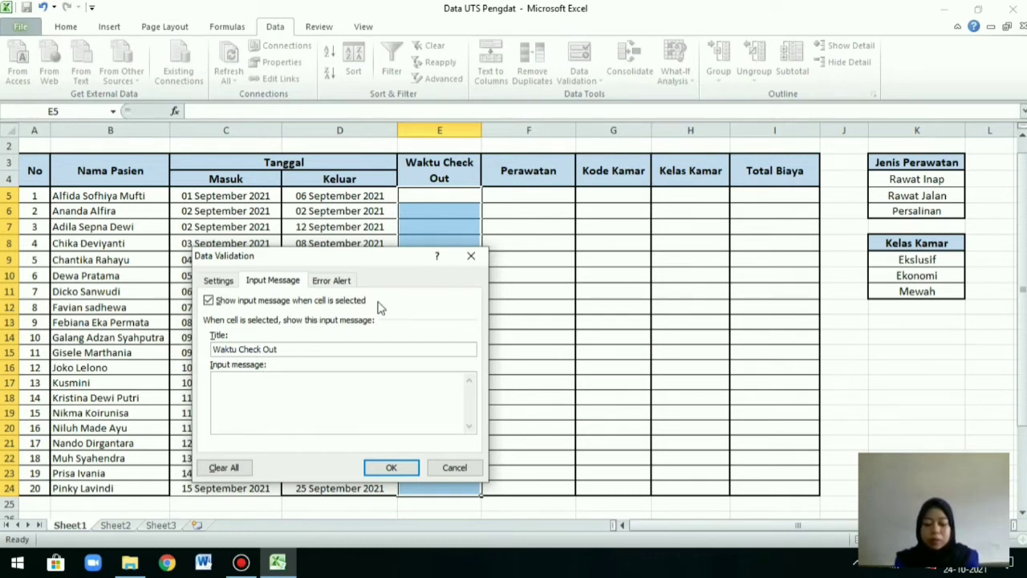
{"action": "type", "text": "Ha"}
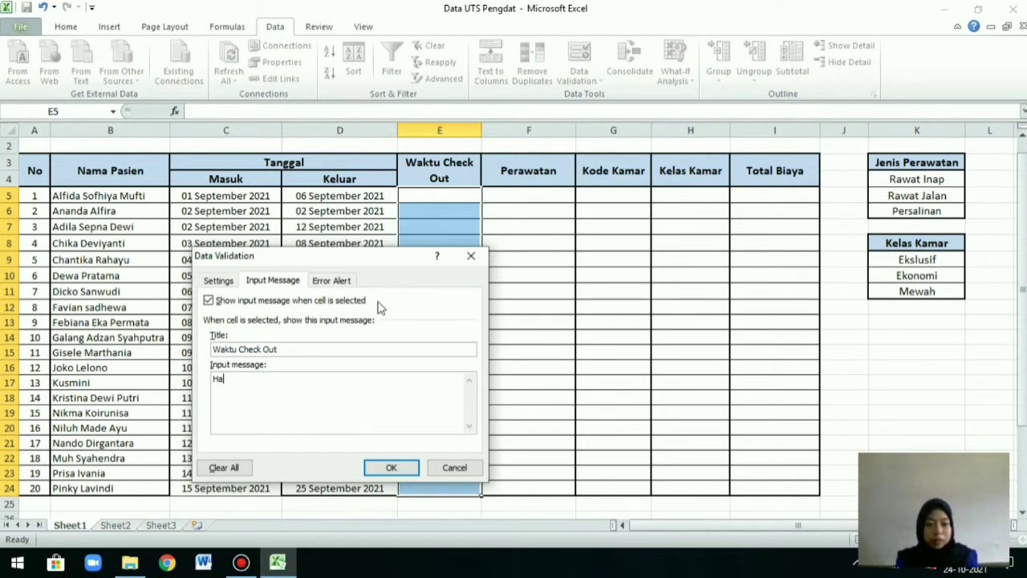
{"action": "type", "text": "nya dapat"}
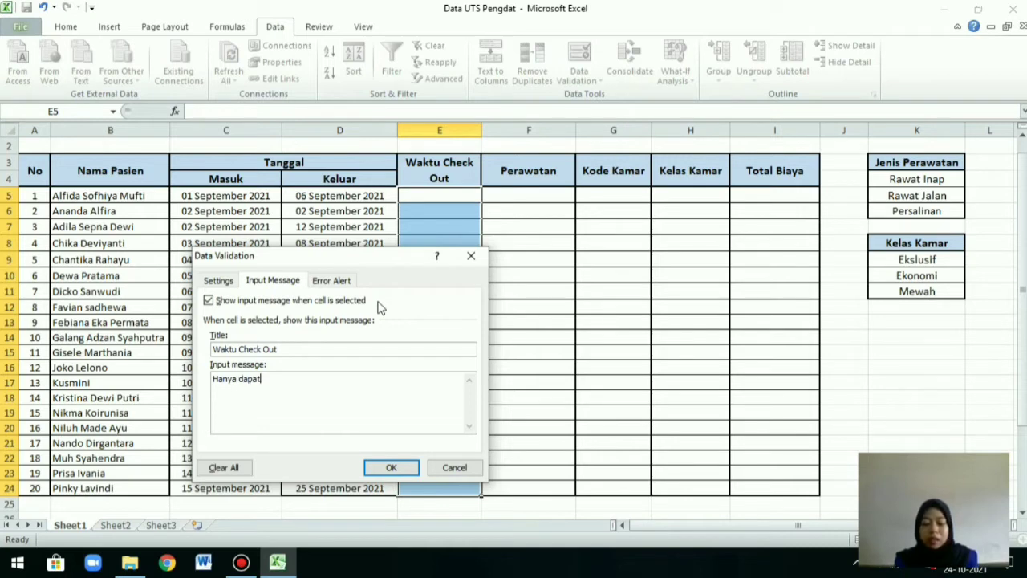
{"action": "type", "text": " memasu"}
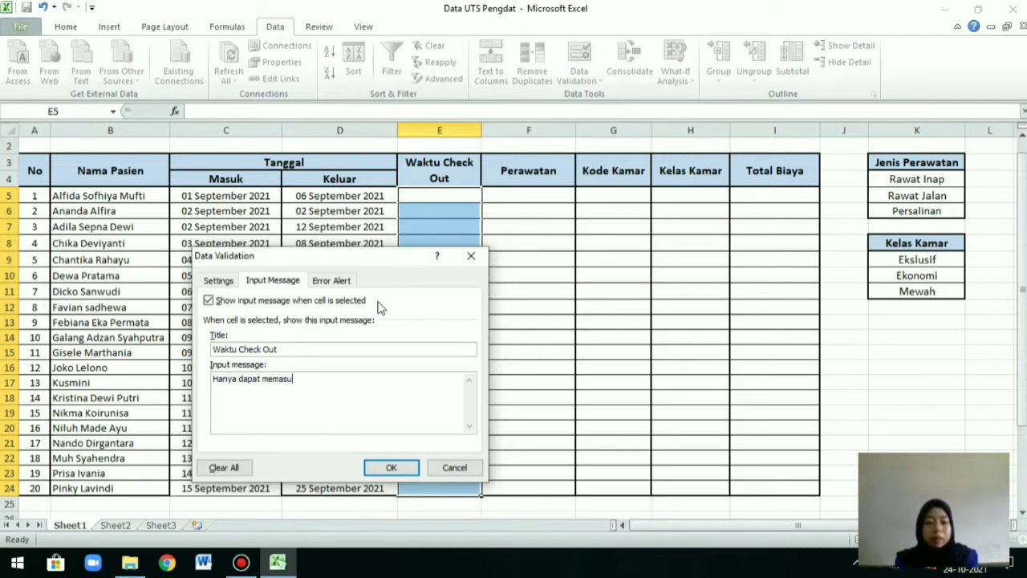
{"action": "type", "text": "kan dat"}
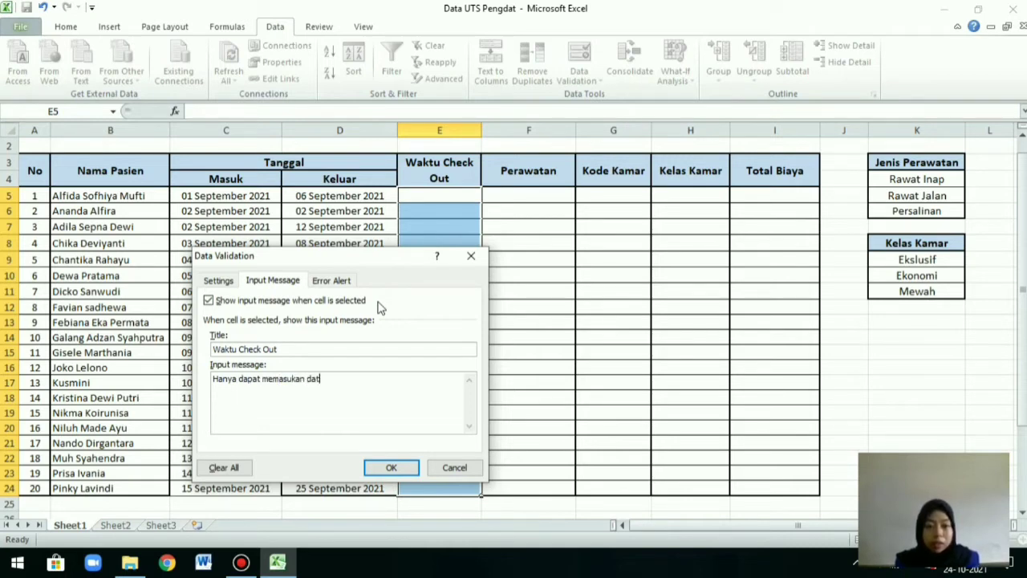
{"action": "type", "text": "a sebe"}
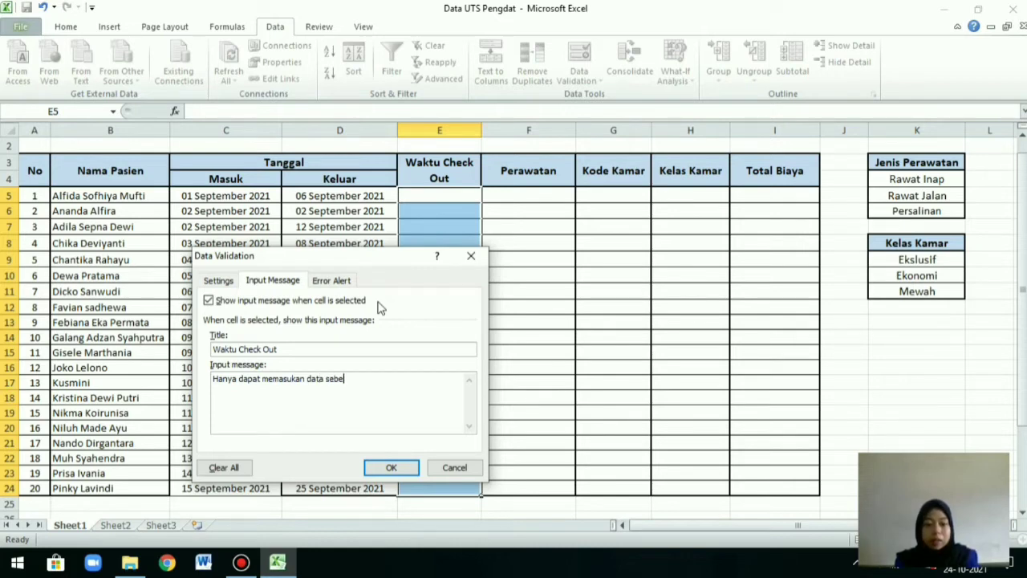
{"action": "type", "text": "lum p"}
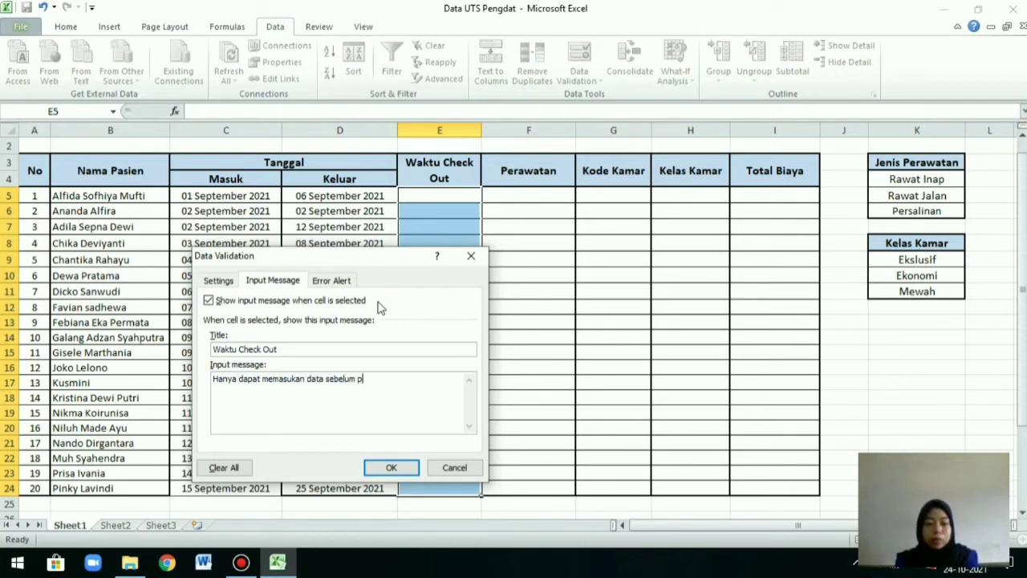
{"action": "type", "text": "ukul 12"}
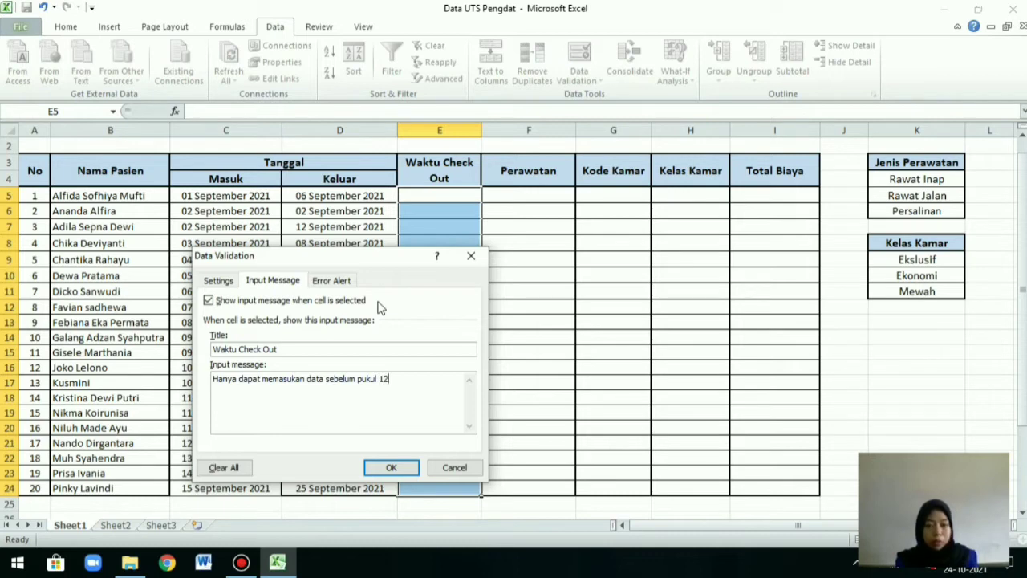
{"action": "type", "text": ":00"}
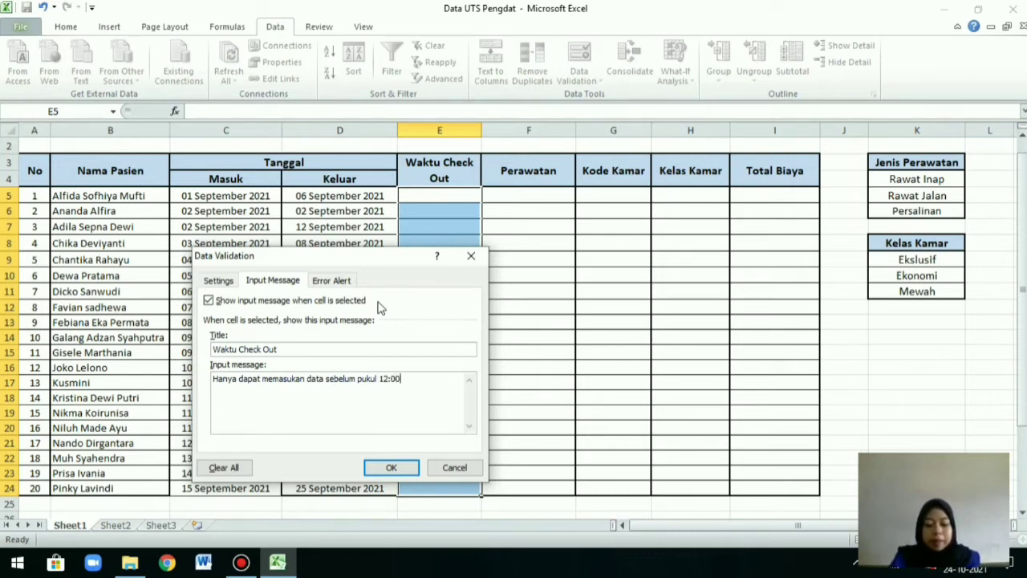
- Set the check-out cells' error alert to the Warning style with the title "Error Input Data Salah"
{"action": "left_click", "coordinate": [341, 281]}
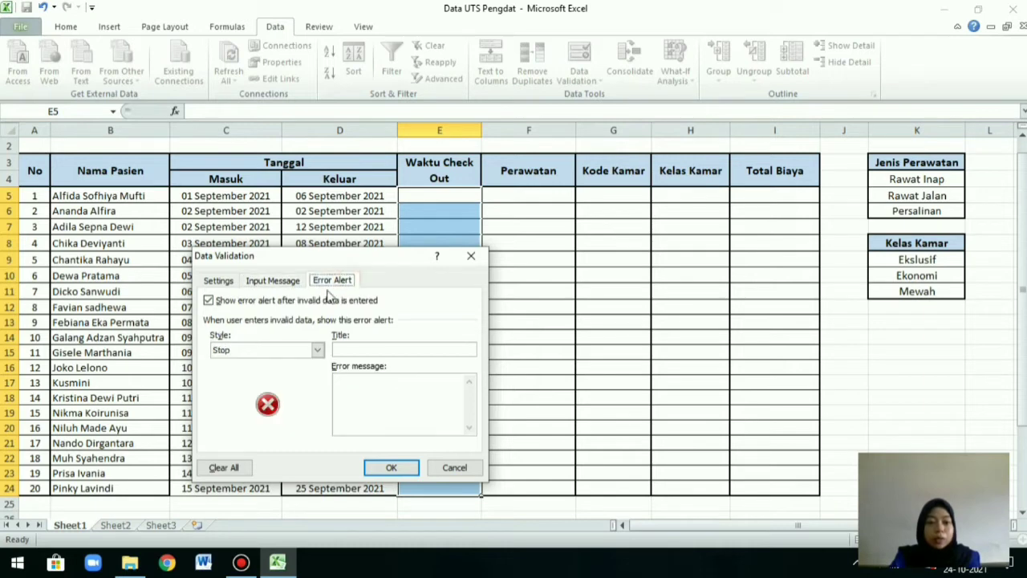
{"action": "left_click", "coordinate": [318, 353]}
{"action": "left_click", "coordinate": [311, 367]}
{"action": "left_click", "coordinate": [375, 351]}
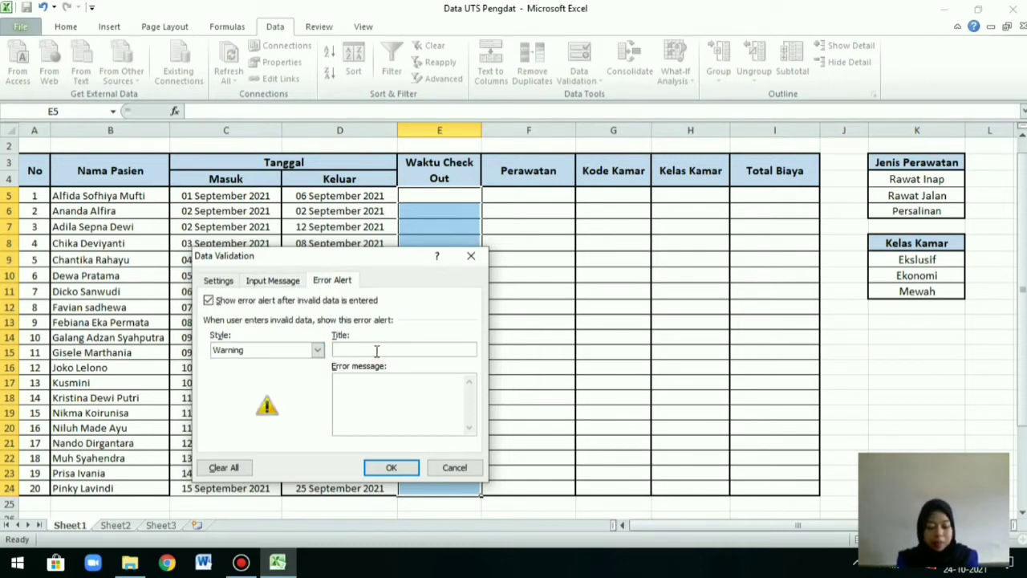
{"action": "type", "text": "Er"}
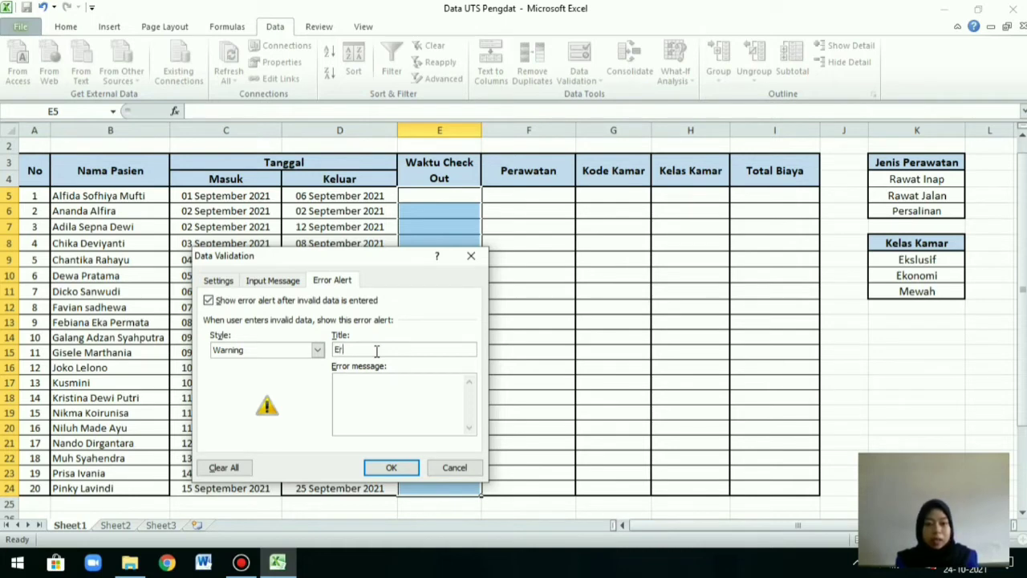
{"action": "type", "text": "ror Input Data"}
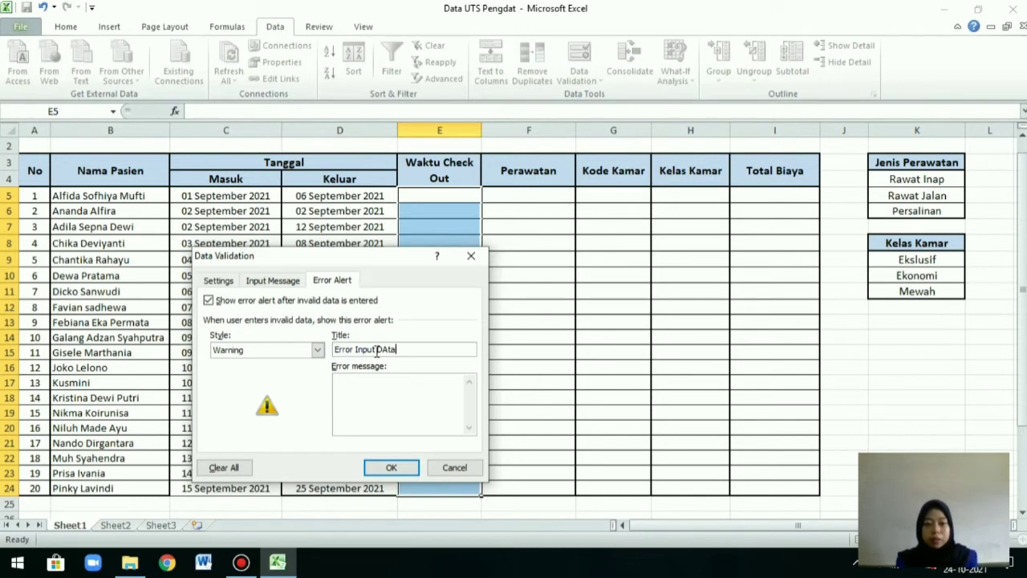
{"action": "key", "text": "BackSpace"}
{"action": "key", "text": "BackSpace"}
{"action": "type", "text": "ta "}
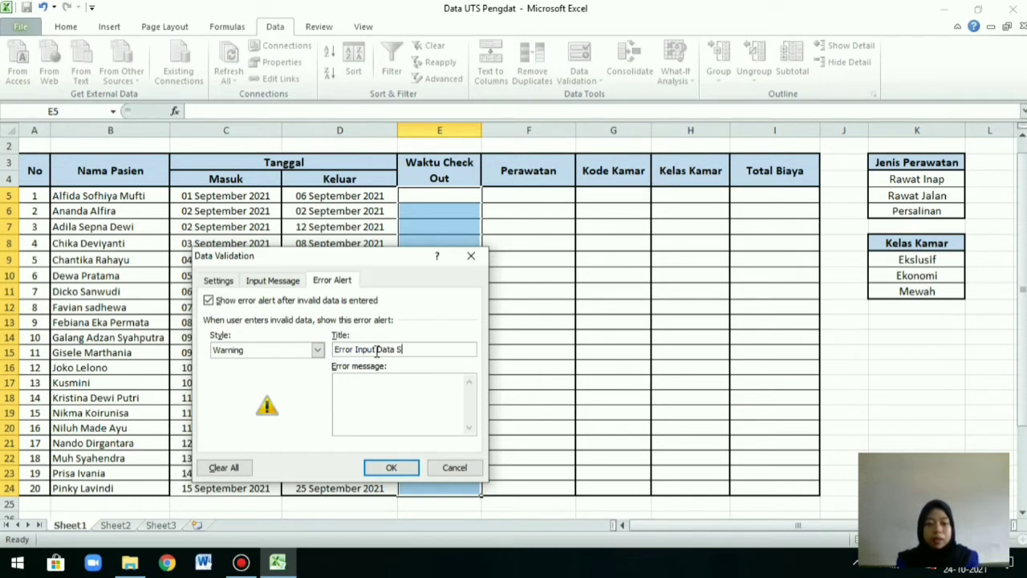
{"action": "type", "text": "Salah"}
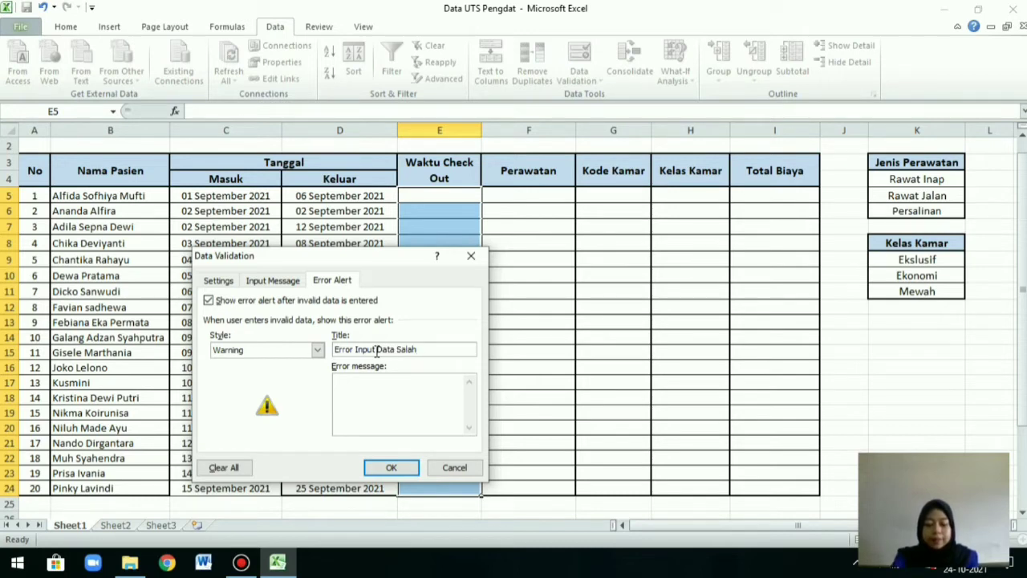
- Give the error alert the message "Mohon Masukan Data Sesuai Perintah" and apply the validation to the check-out cells
{"action": "left_click", "coordinate": [371, 400]}
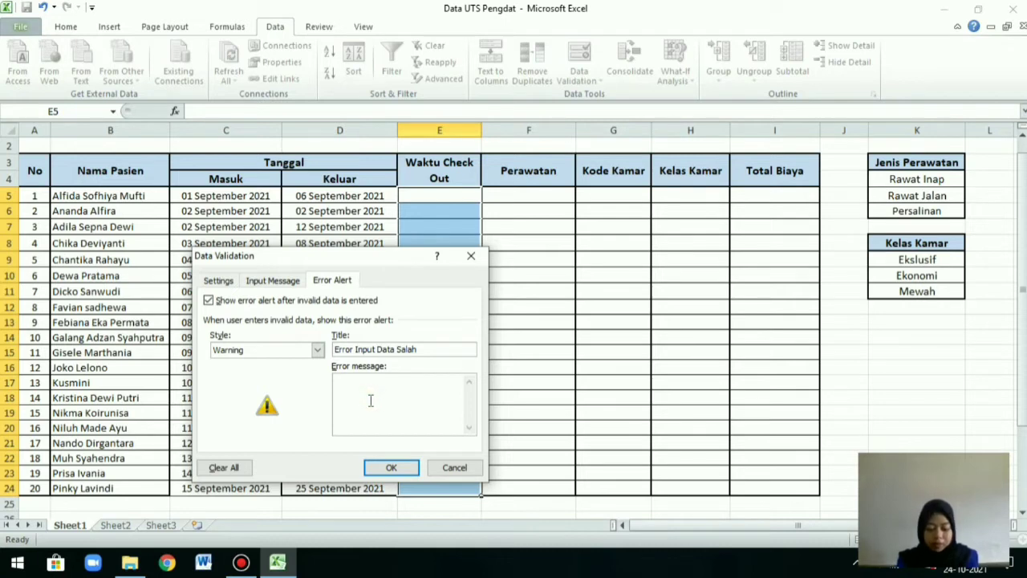
{"action": "type", "text": "Mohon ma"}
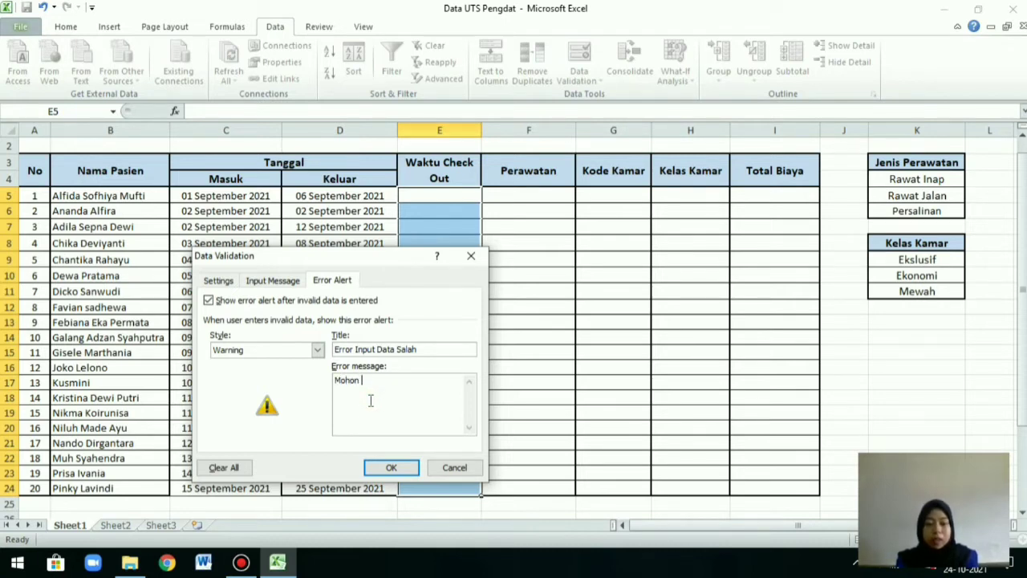
{"action": "key", "text": "BackSpace"}
{"action": "type", "text": "Mas"}
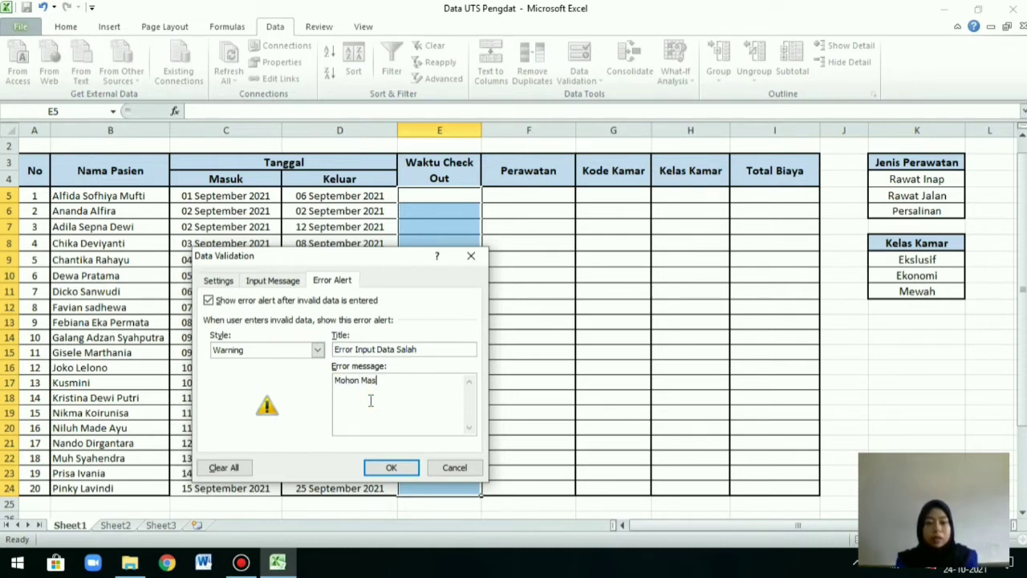
{"action": "type", "text": "ukan Data"}
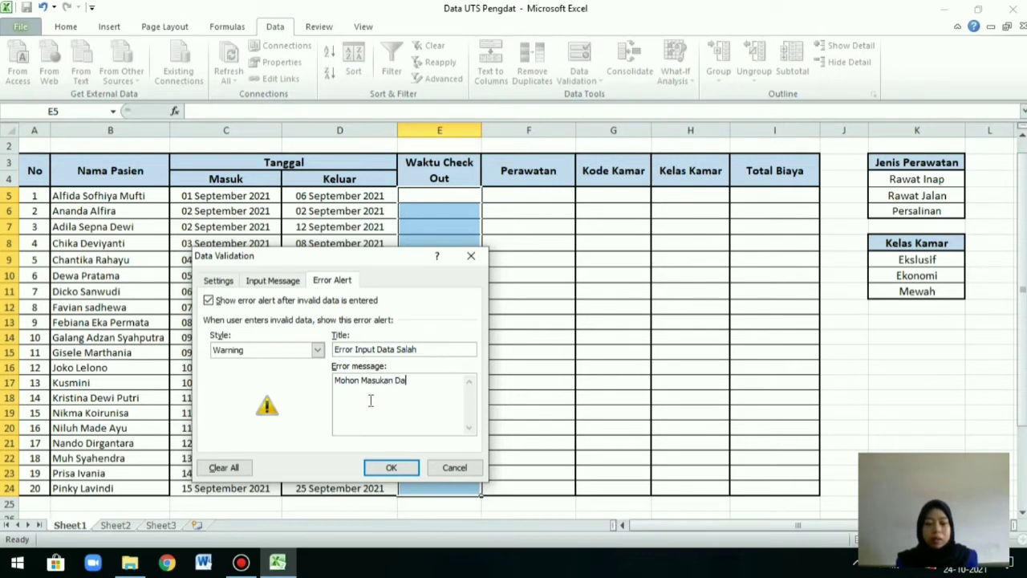
{"action": "key", "text": "BackSpace"}
{"action": "key", "text": "BackSpace"}
{"action": "type", "text": "ra"}
{"action": "key", "text": "BackSpace"}
{"action": "type", "text": "ta Sesuai"}
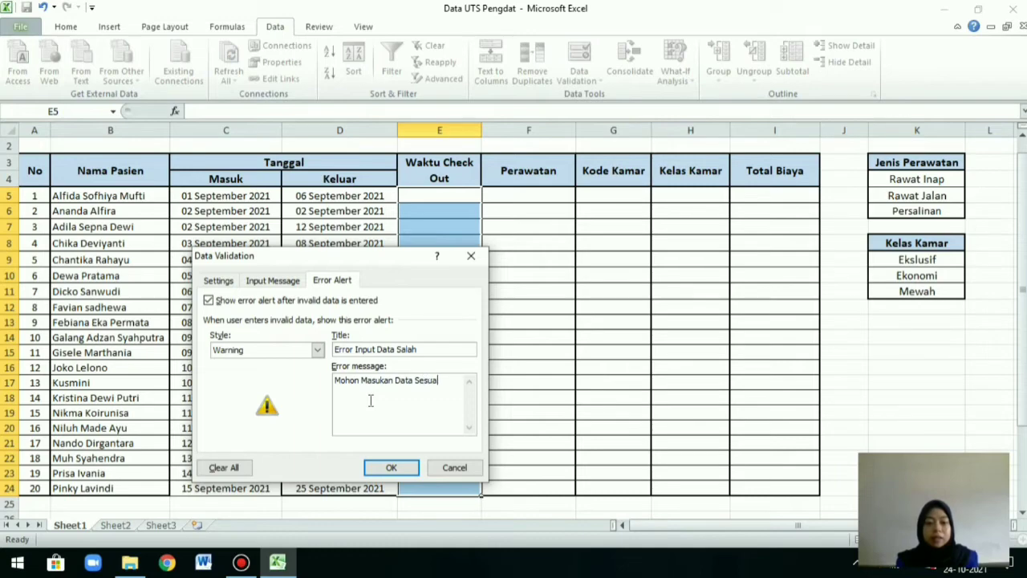
{"action": "type", "text": " Perintah"}
{"action": "left_click", "coordinate": [374, 467]}
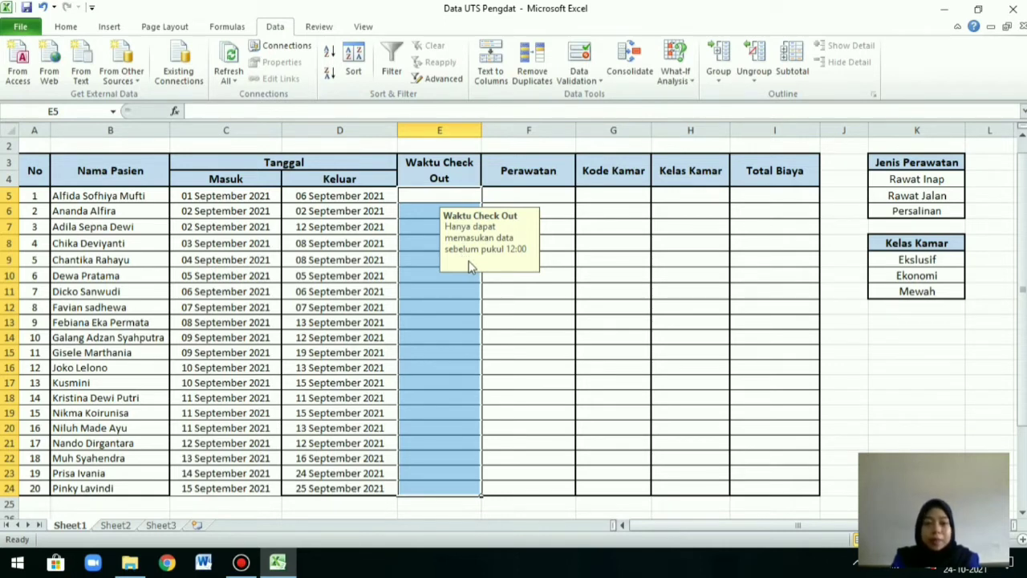
- Test the check-out validation by trying the disallowed time 12:00 in cell E5, and discard the entry
{"action": "left_click", "coordinate": [430, 197]}
{"action": "type", "text": "12"}
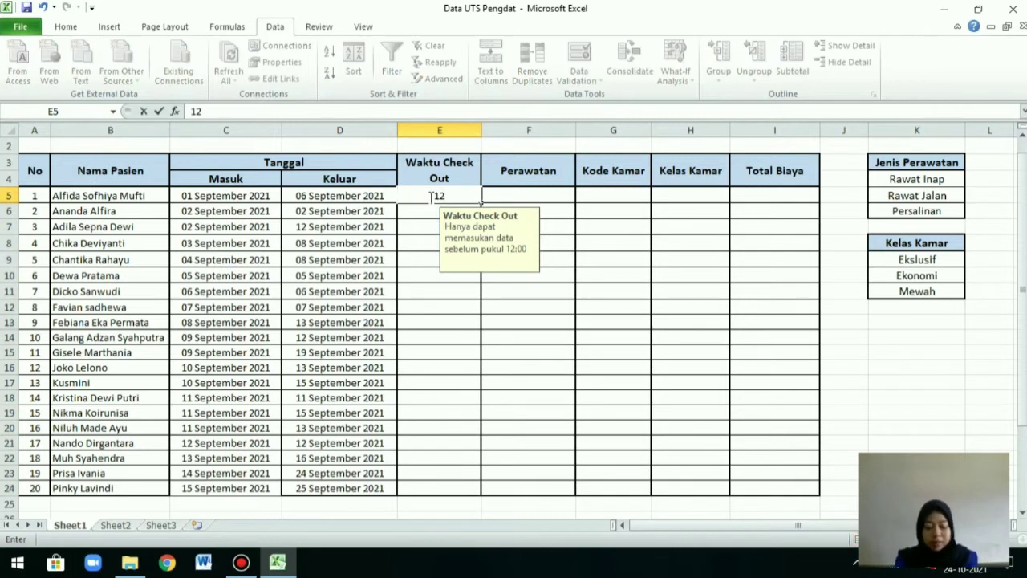
{"action": "type", "text": ":"}
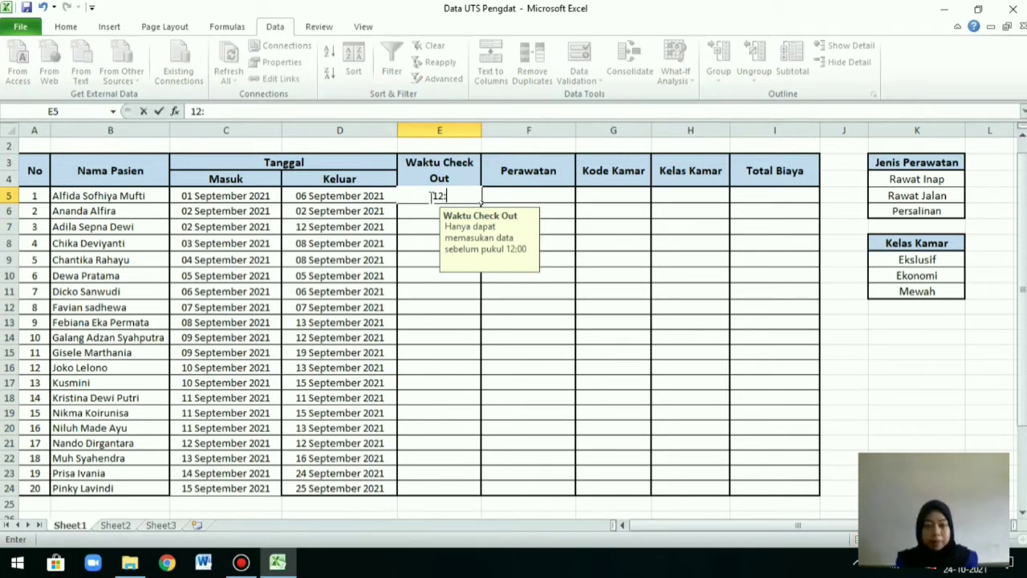
{"action": "type", "text": "00"}
{"action": "key", "text": "Return"}
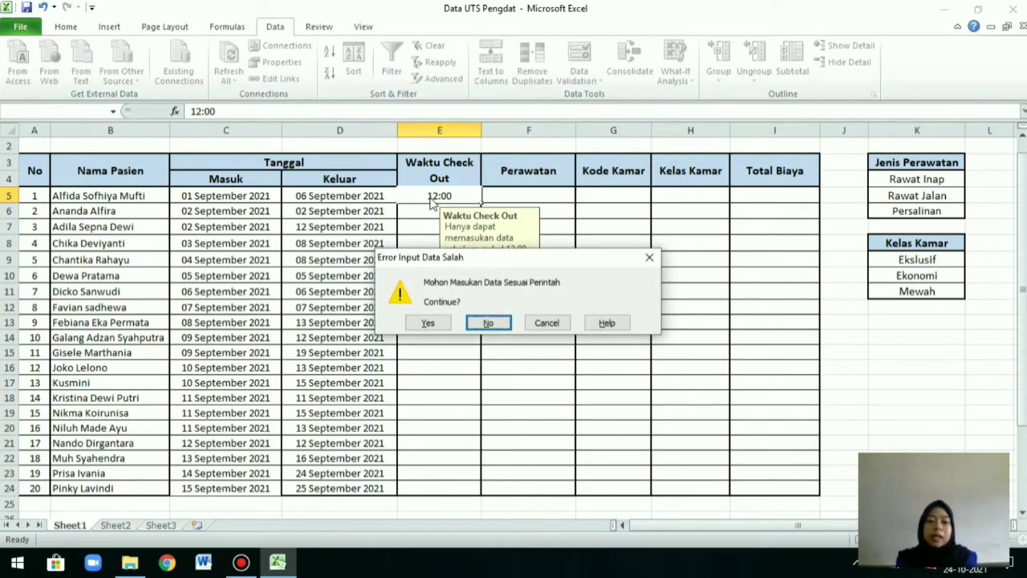
{"action": "left_click", "coordinate": [649, 257]}
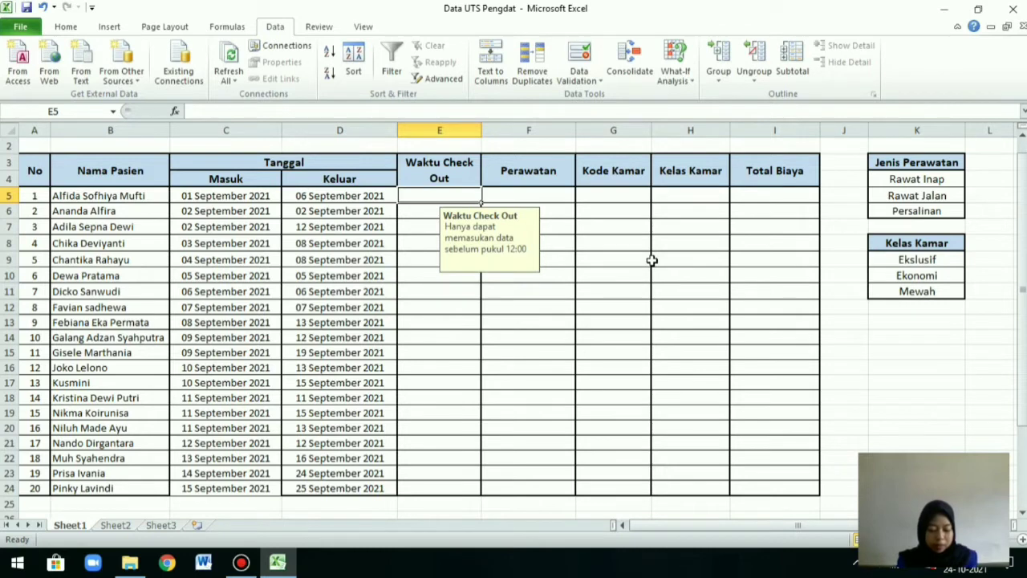
- Enter the check-out times 8:00 in cell E5 and 7:00 in cell E6
{"action": "type", "text": "*"}
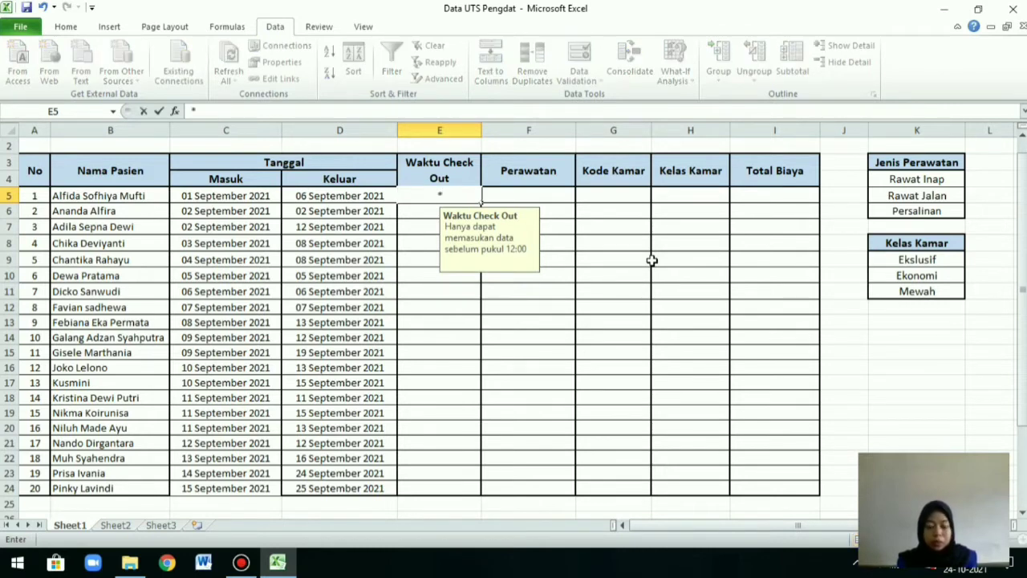
{"action": "type", "text": "8"}
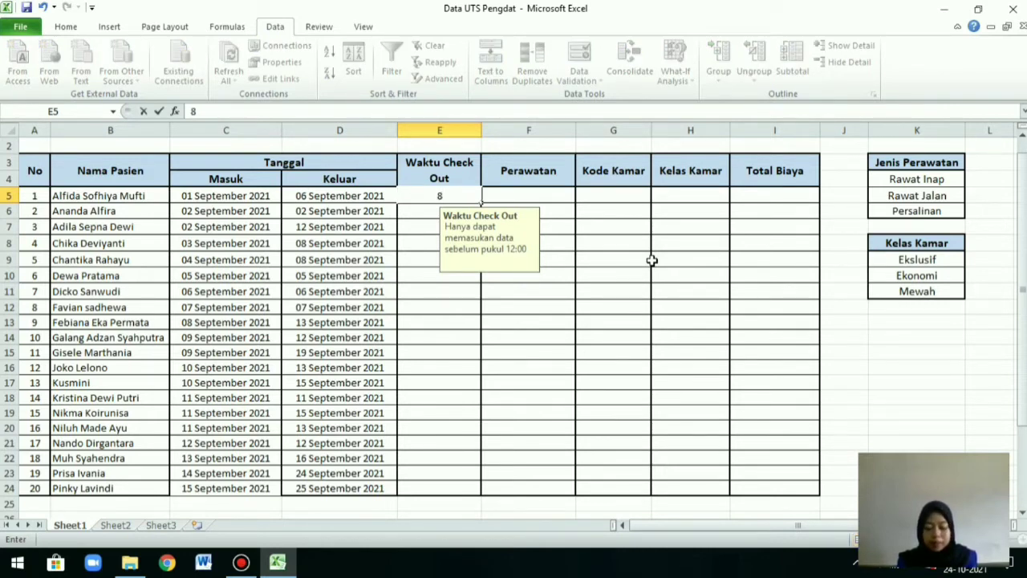
{"action": "type", "text": ":00"}
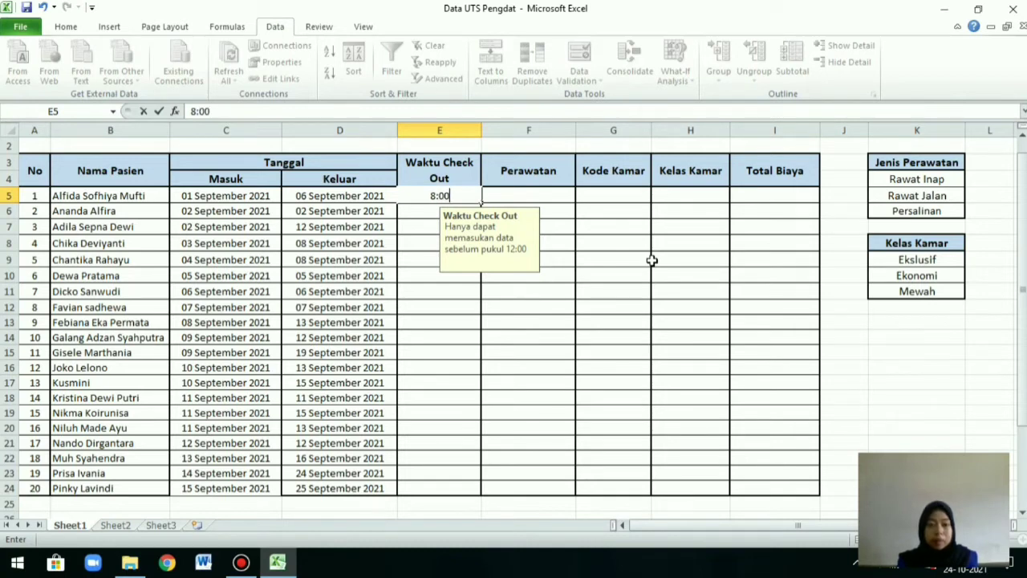
{"action": "key", "text": "Return"}
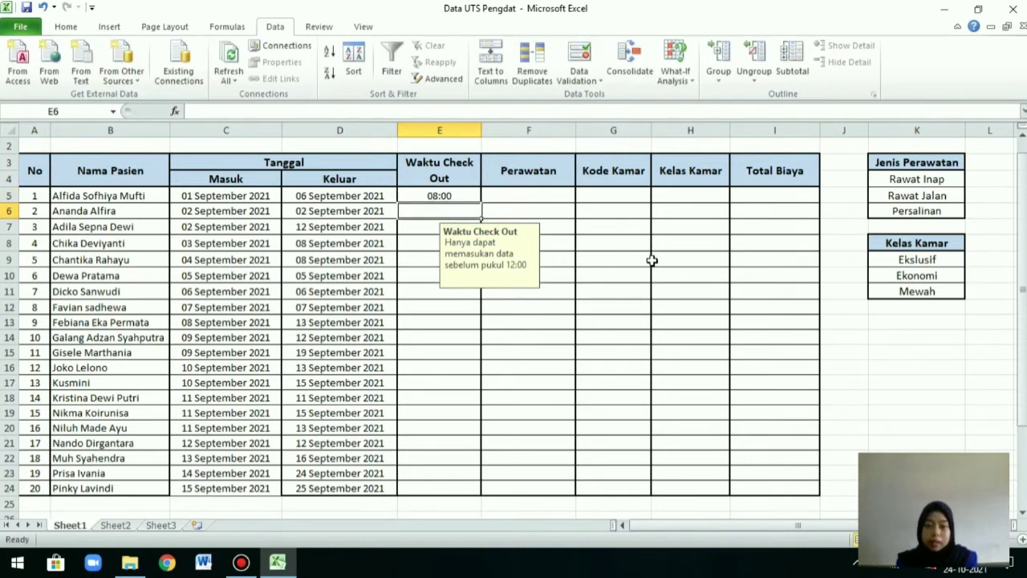
{"action": "type", "text": "7"}
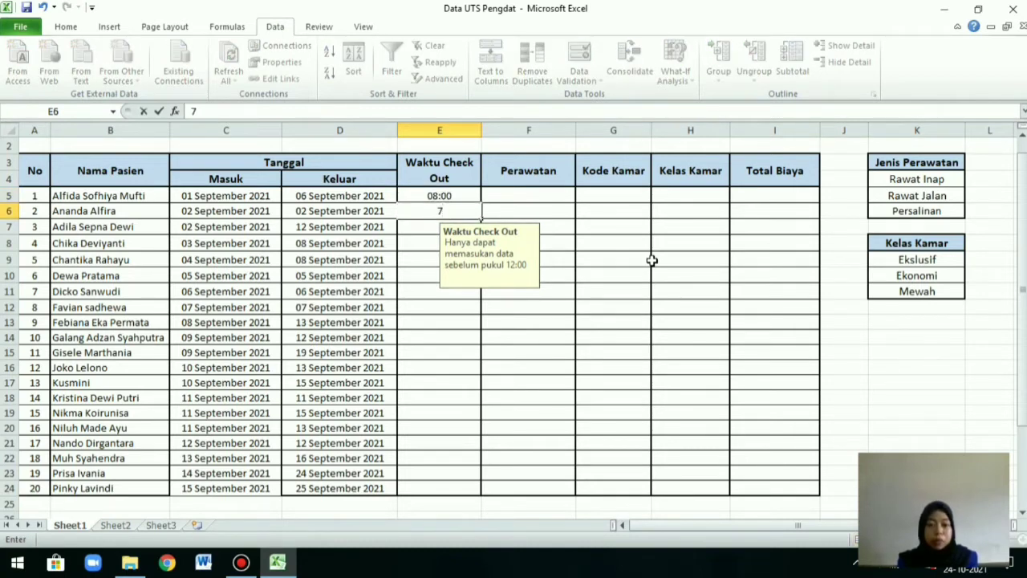
{"action": "type", "text": ":00"}
{"action": "key", "text": "Return"}
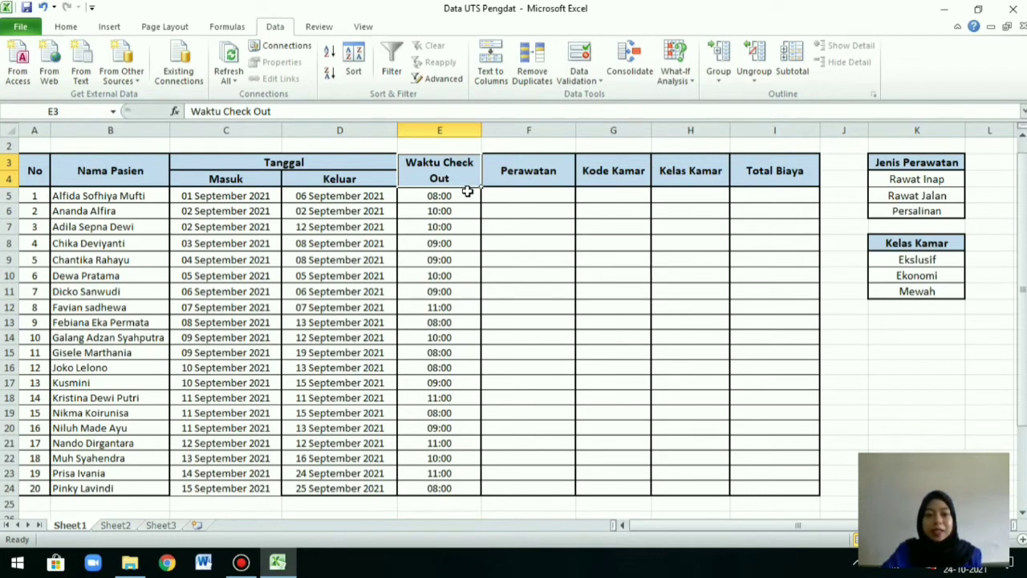
- Review the time validation criteria of check-out cell E5 without changing them, and select the first Perawatan cell F5
{"action": "left_click", "coordinate": [466, 194]}
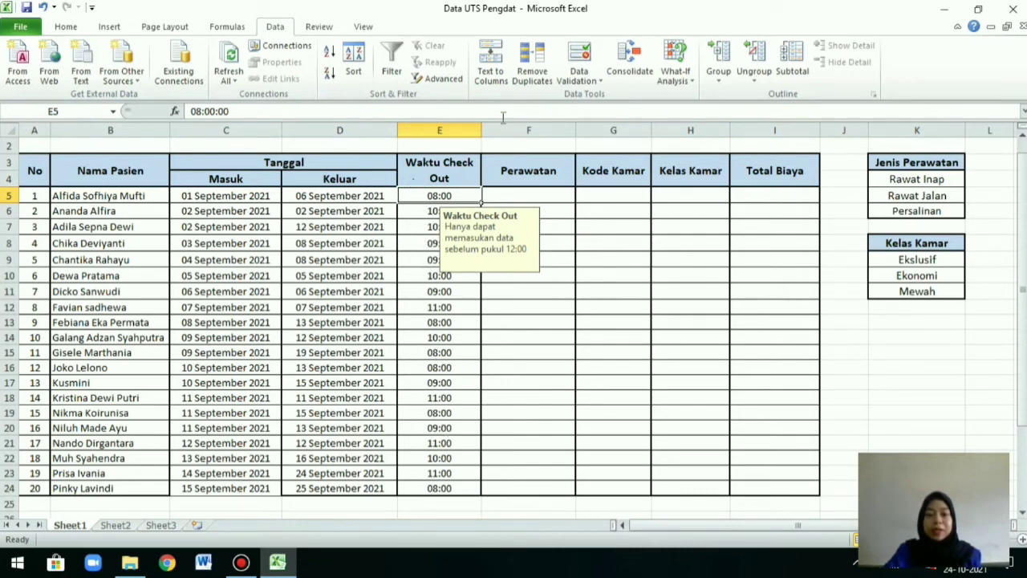
{"action": "left_click", "coordinate": [587, 50]}
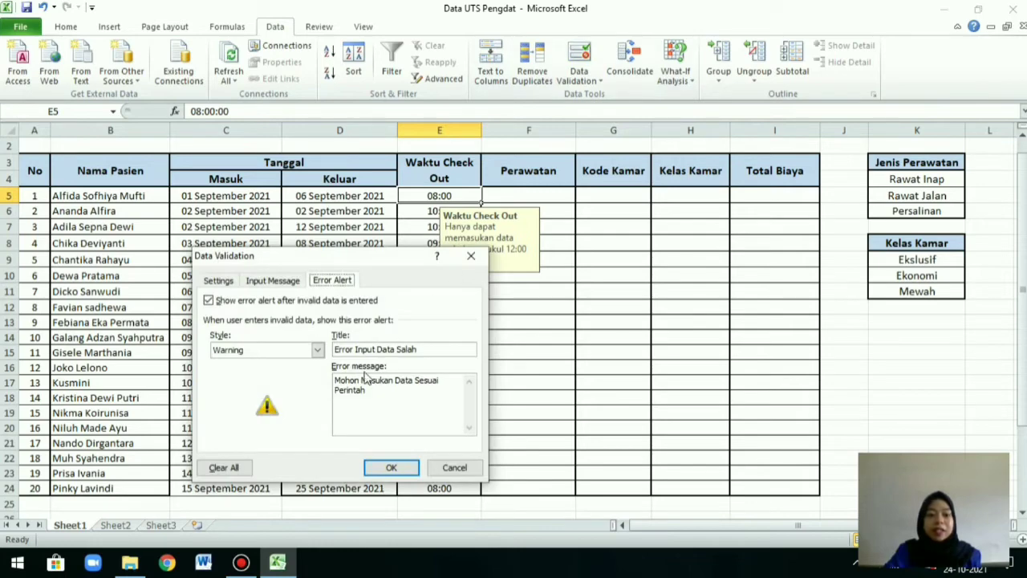
{"action": "left_click", "coordinate": [218, 280]}
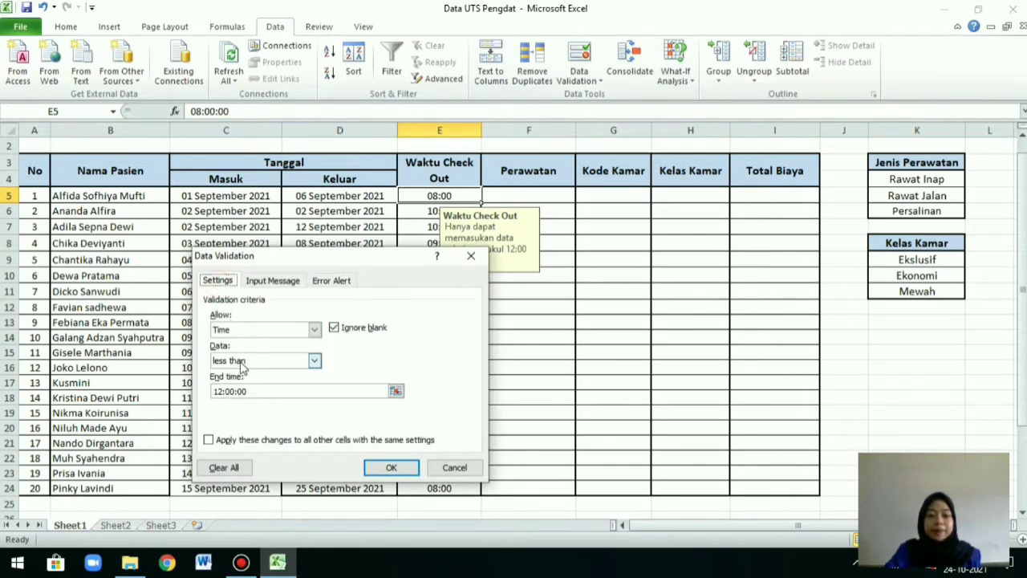
{"action": "left_click", "coordinate": [471, 255]}
{"action": "left_click", "coordinate": [532, 194]}
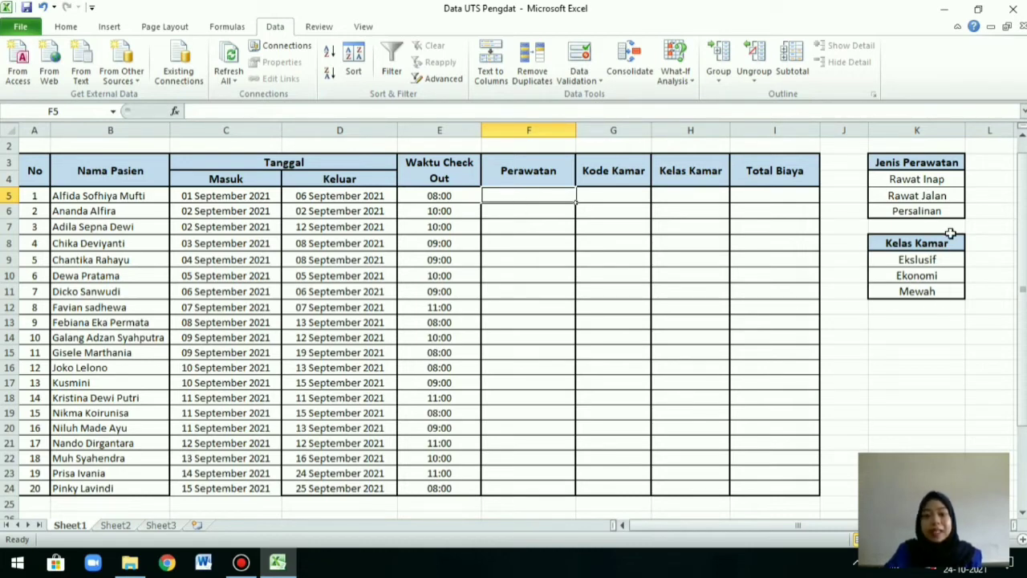
- Restrict the Perawatan cells F5:F24 to a validation list sourced from the Jenis Perawatan entries =$K$4:$K$6
{"action": "left_click", "coordinate": [543, 157]}
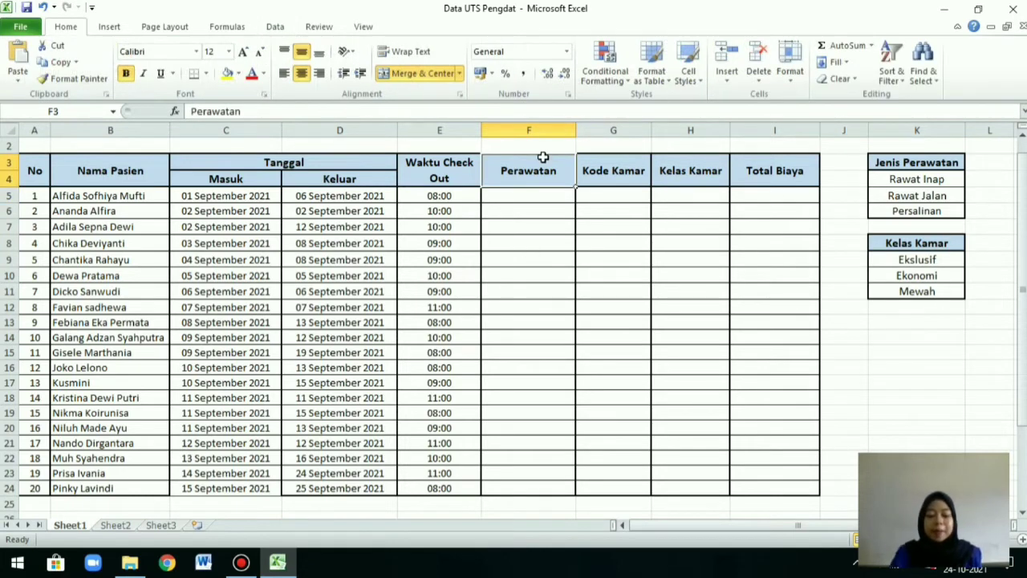
{"action": "left_click_drag", "start_coordinate": [546, 196], "coordinate": [545, 484]}
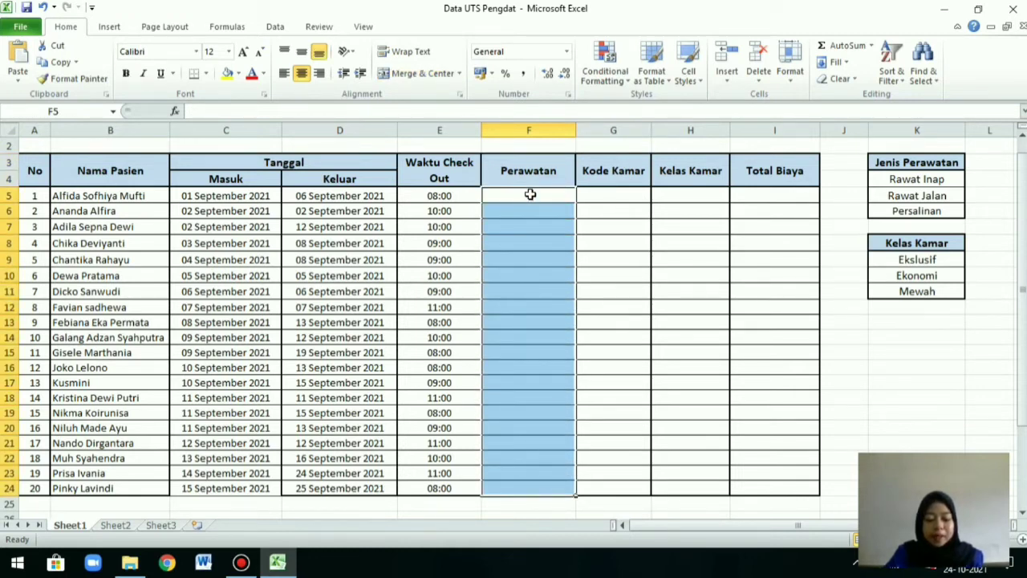
{"action": "left_click", "coordinate": [275, 26]}
{"action": "left_click", "coordinate": [584, 56]}
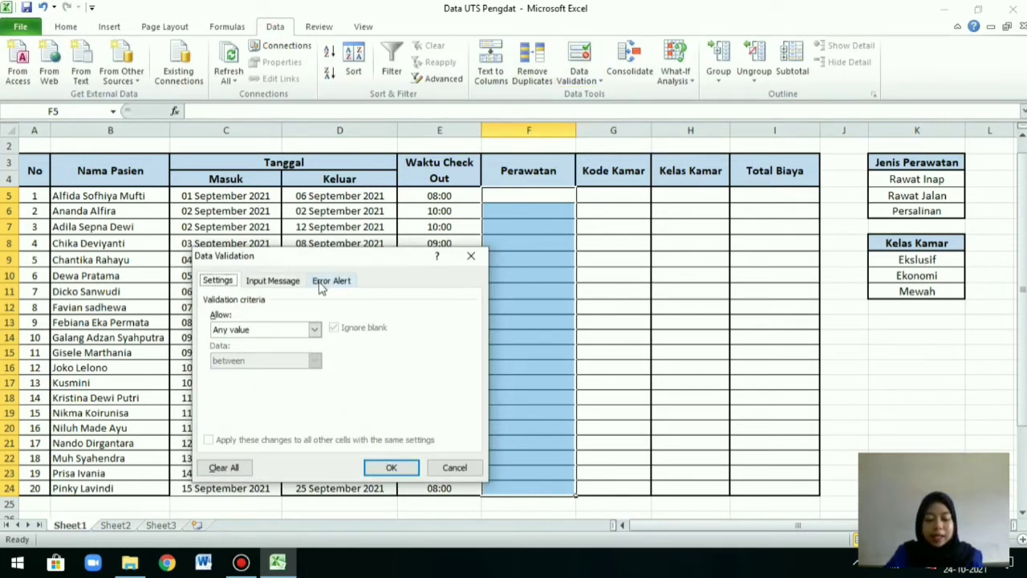
{"action": "left_click", "coordinate": [314, 329]}
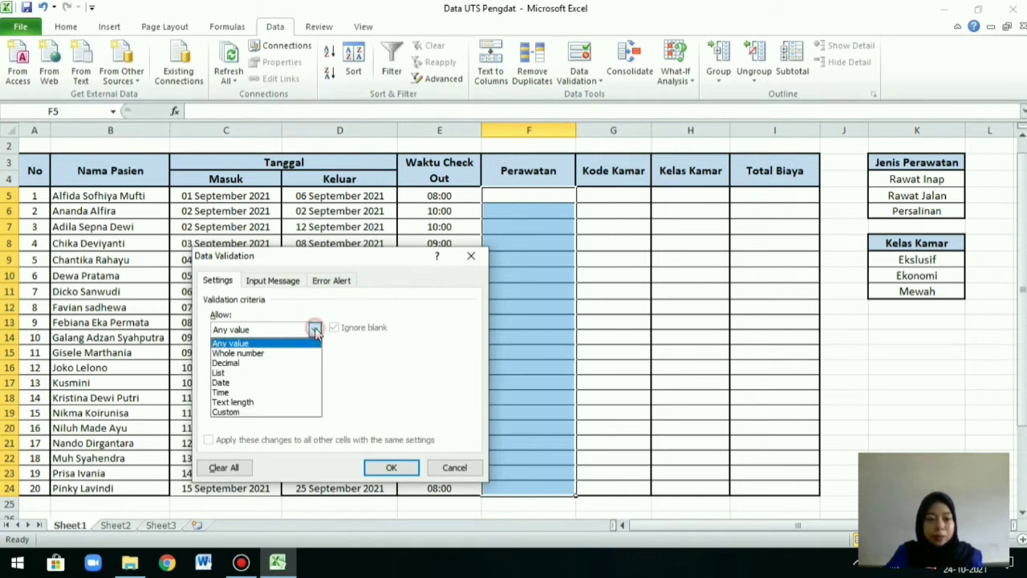
{"action": "left_click", "coordinate": [269, 372]}
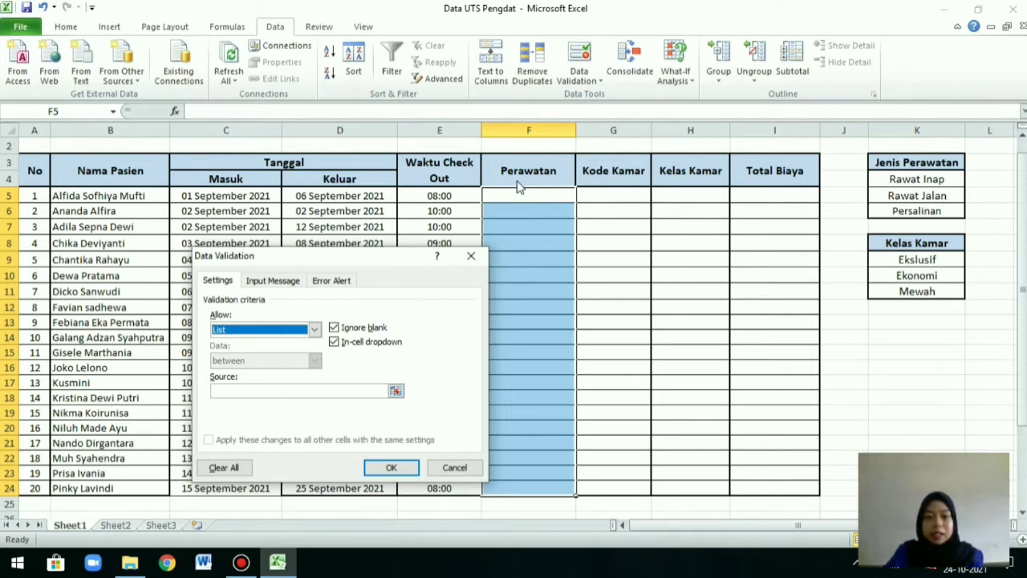
{"action": "left_click", "coordinate": [369, 390]}
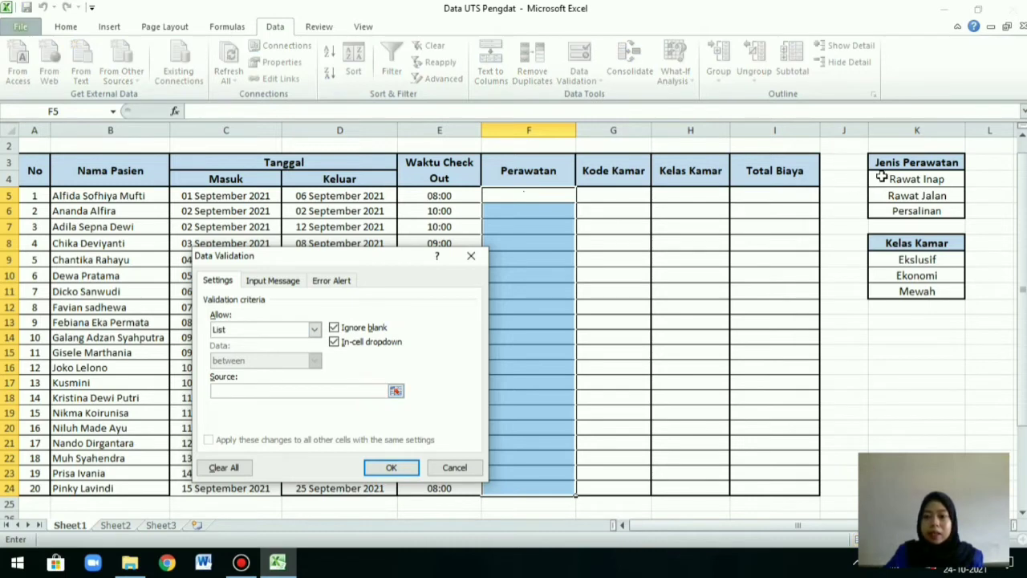
{"action": "left_click_drag", "start_coordinate": [895, 183], "coordinate": [901, 212]}
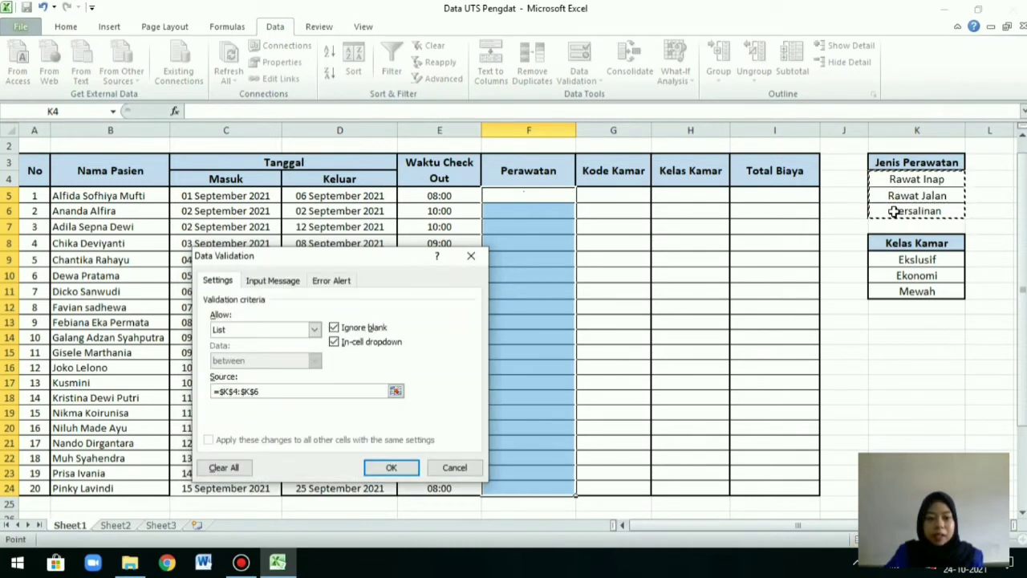
- Give the Perawatan validation an input message titled "Perawatan"
{"action": "left_click", "coordinate": [277, 282]}
{"action": "left_click", "coordinate": [291, 351]}
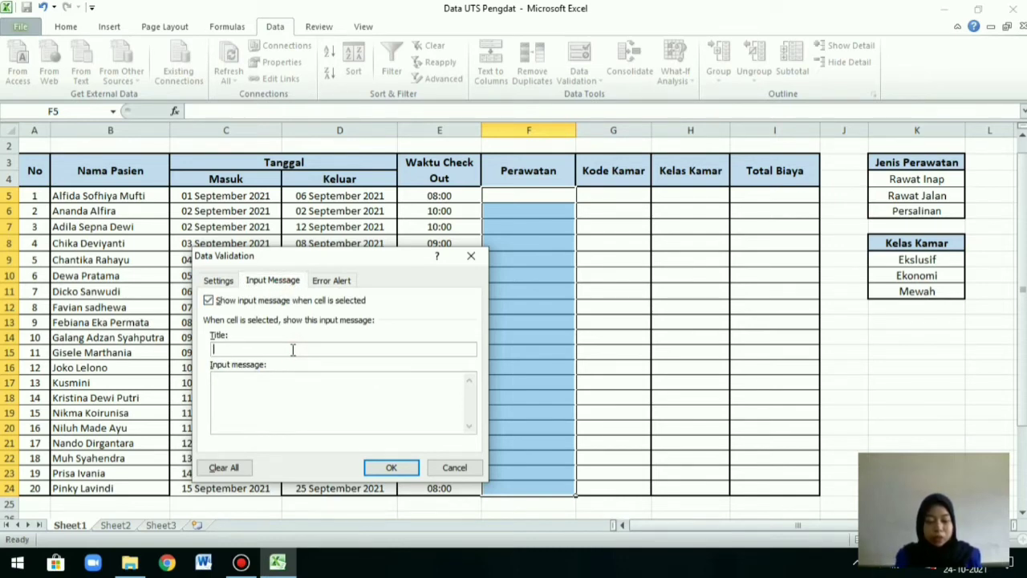
{"action": "type", "text": "Perawatan"}
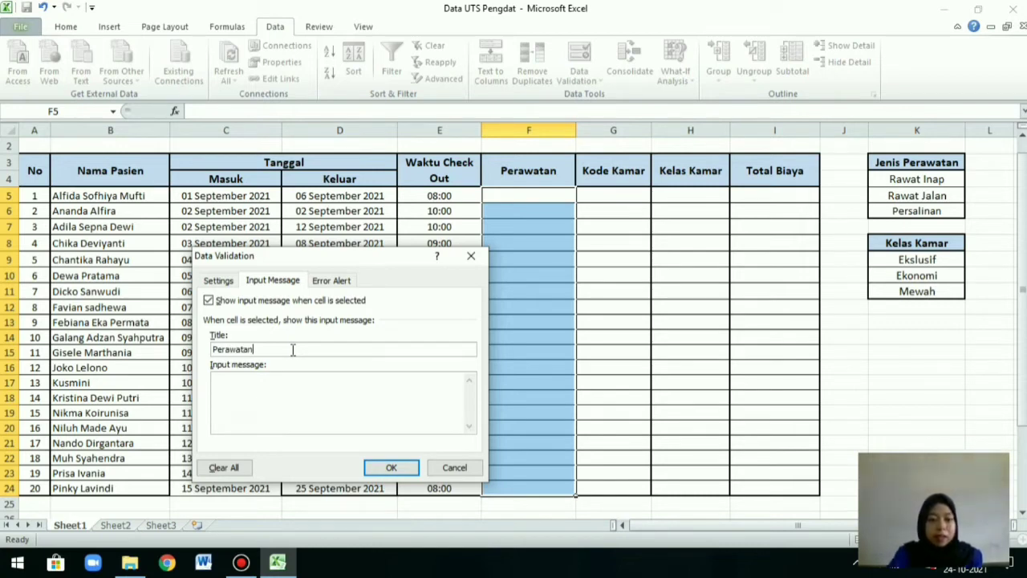
- Set the input message text to "Perawatan hanya dapat diisi sesuai dengan list yang ada"
{"action": "left_click", "coordinate": [281, 386]}
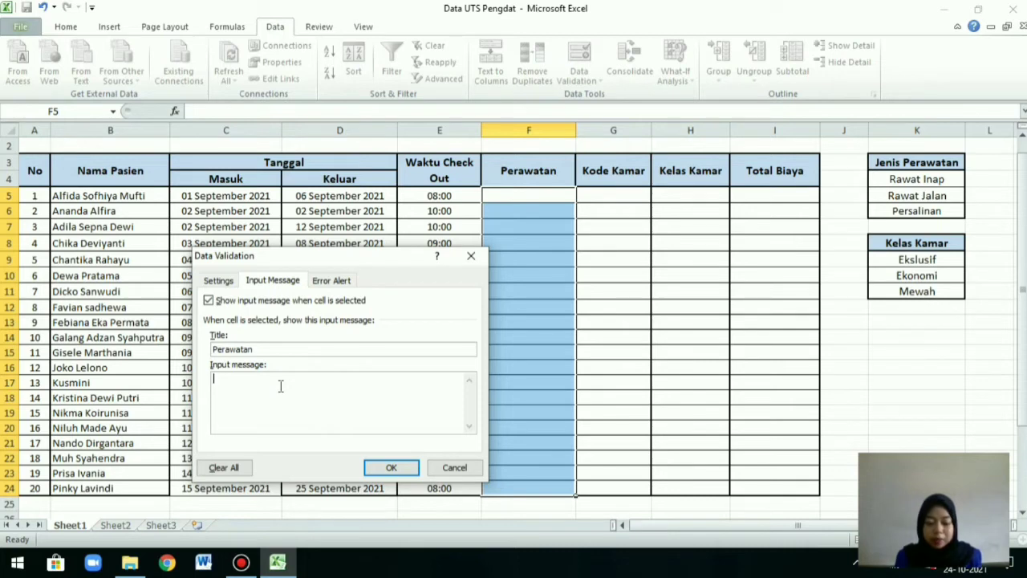
{"action": "type", "text": "Perawaa"}
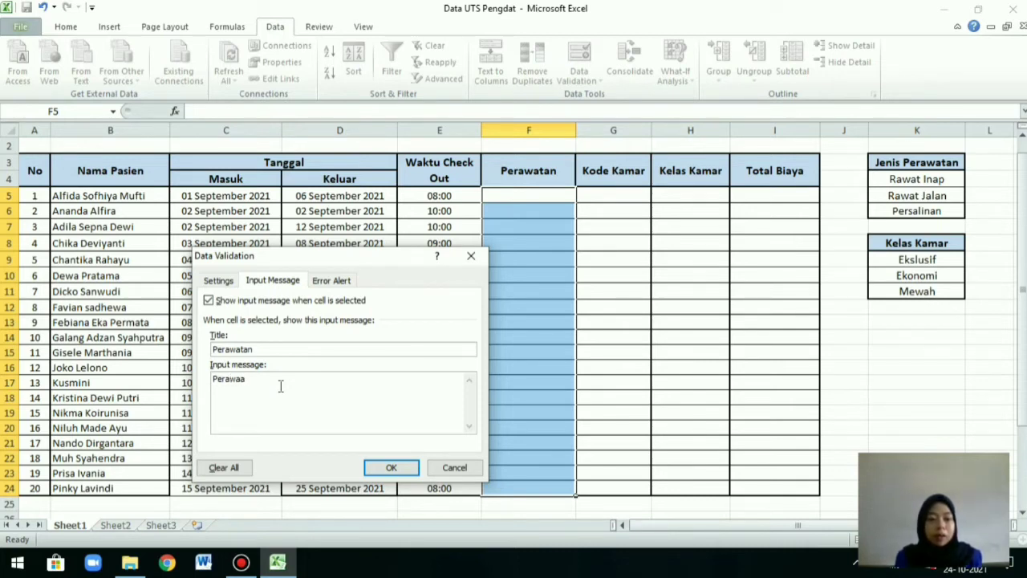
{"action": "key", "text": "BackSpace"}
{"action": "type", "text": "tan hanya data"}
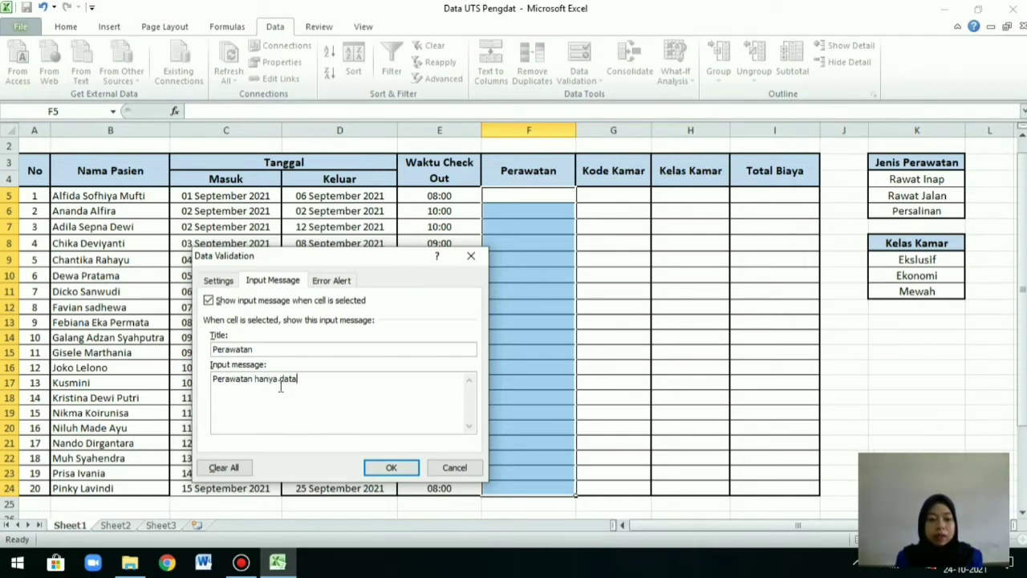
{"action": "key", "text": "BackSpace"}
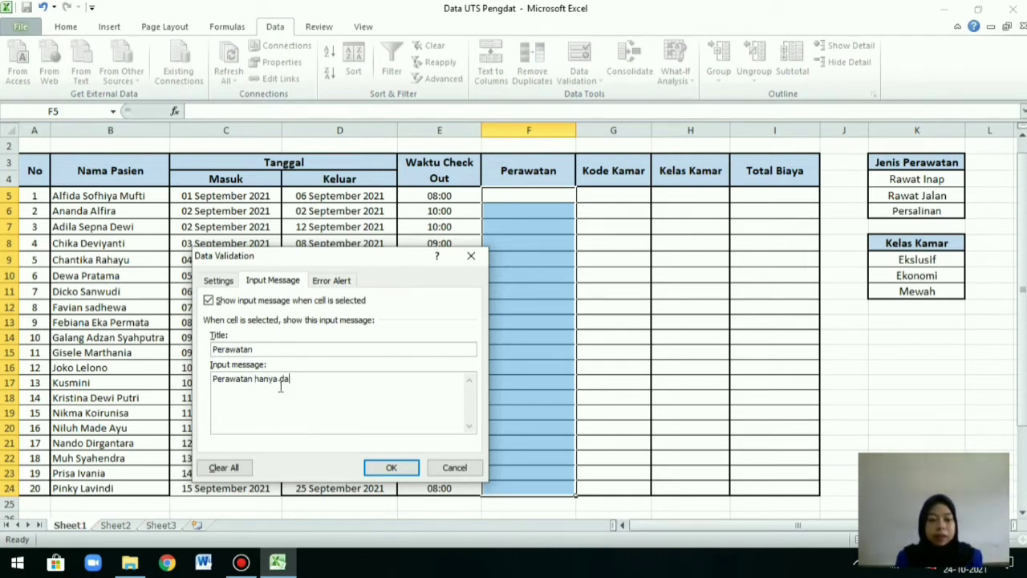
{"action": "type", "text": "pat dis"}
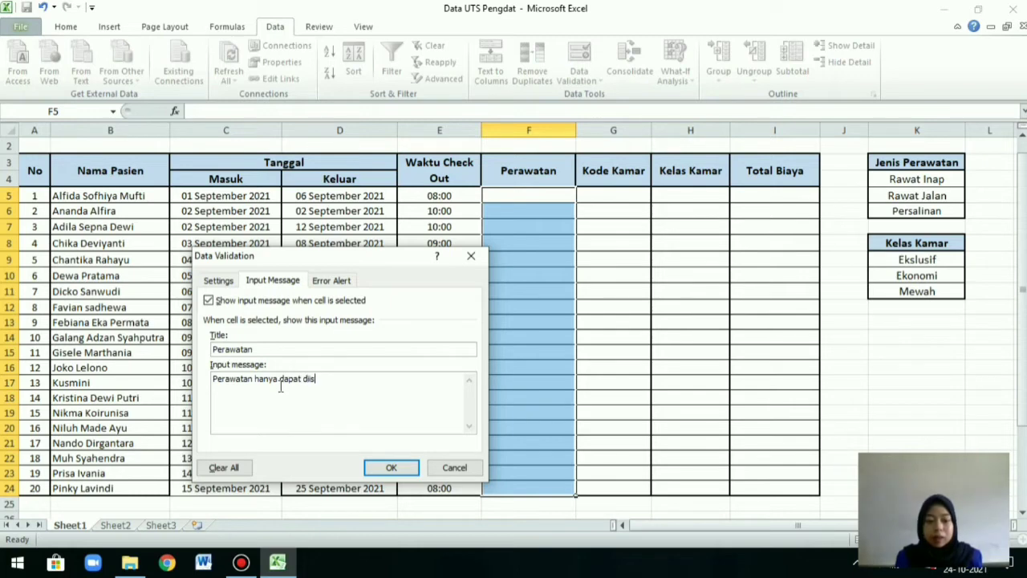
{"action": "key", "text": "BackSpace"}
{"action": "type", "text": "isi den"}
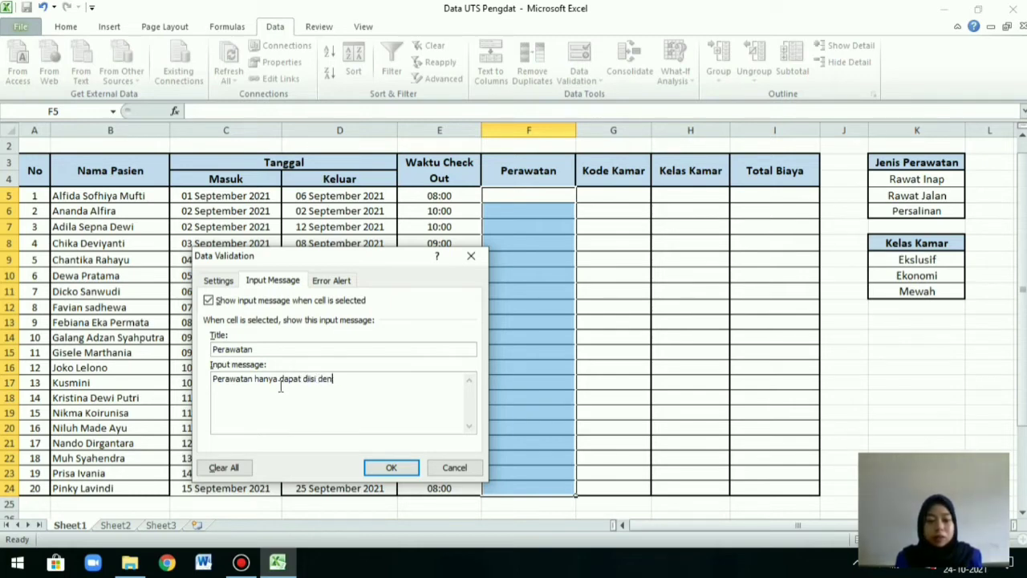
{"action": "key", "text": "BackSpace"}
{"action": "key", "text": "BackSpace"}
{"action": "key", "text": "BackSpace"}
{"action": "type", "text": "sesiau"}
{"action": "key", "text": "BackSpace"}
{"action": "key", "text": "BackSpace"}
{"action": "type", "text": "uai denga"}
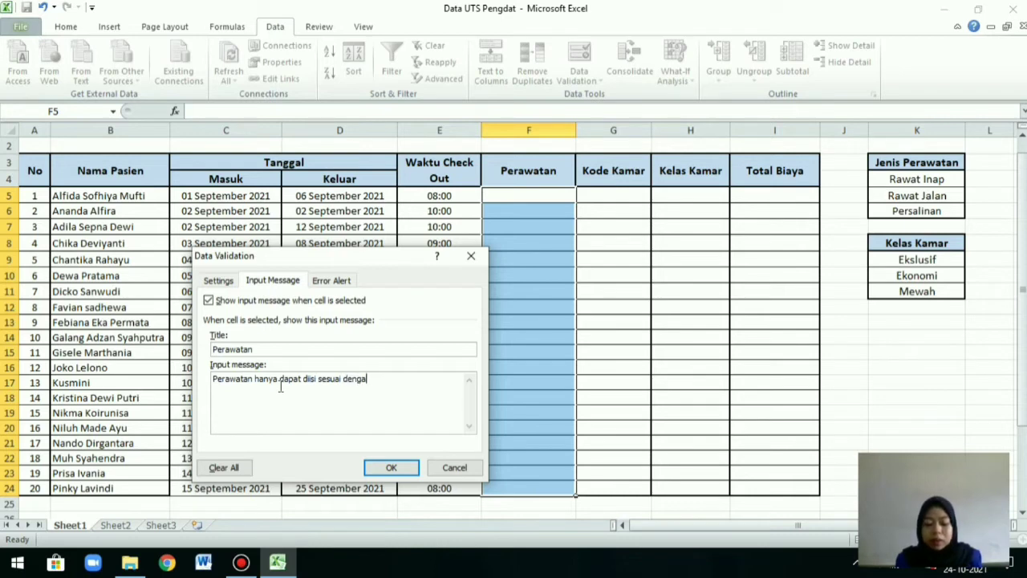
{"action": "type", "text": "n list "}
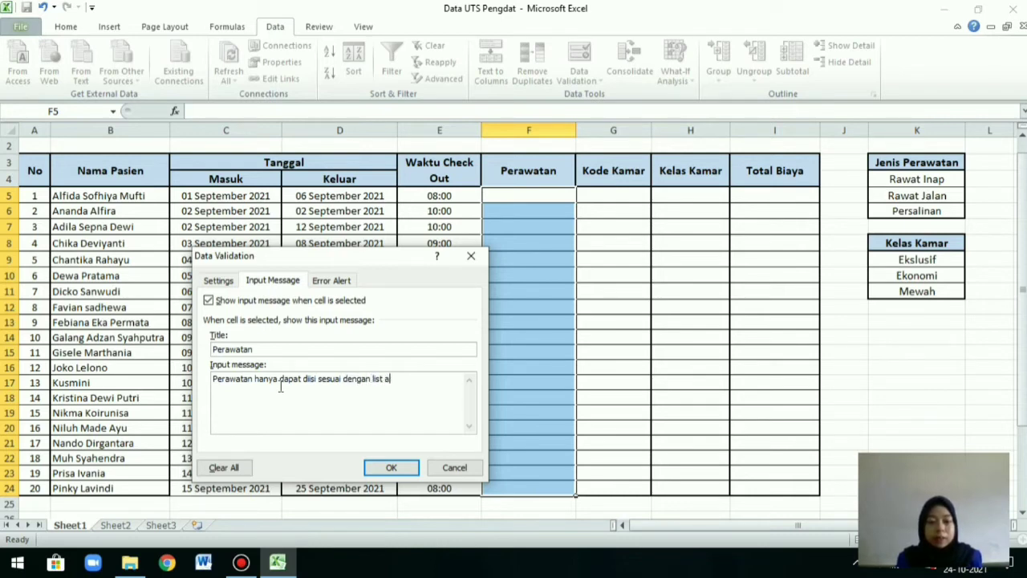
{"action": "type", "text": "yang ada"}
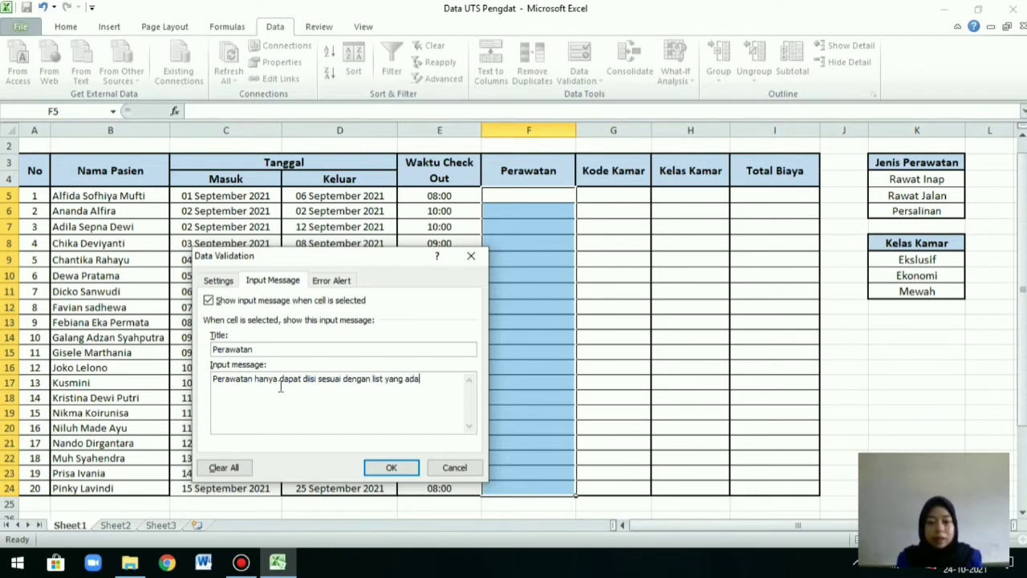
- Set the error alert to the Warning style with the title "Error Input Data Salah"
{"action": "left_click", "coordinate": [334, 281]}
{"action": "left_click", "coordinate": [318, 350]}
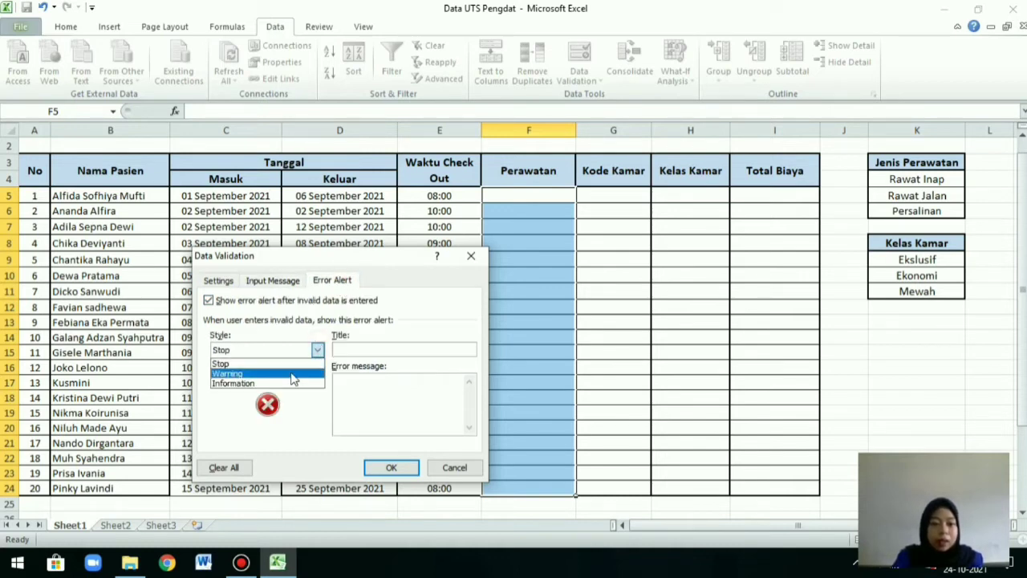
{"action": "left_click", "coordinate": [293, 375]}
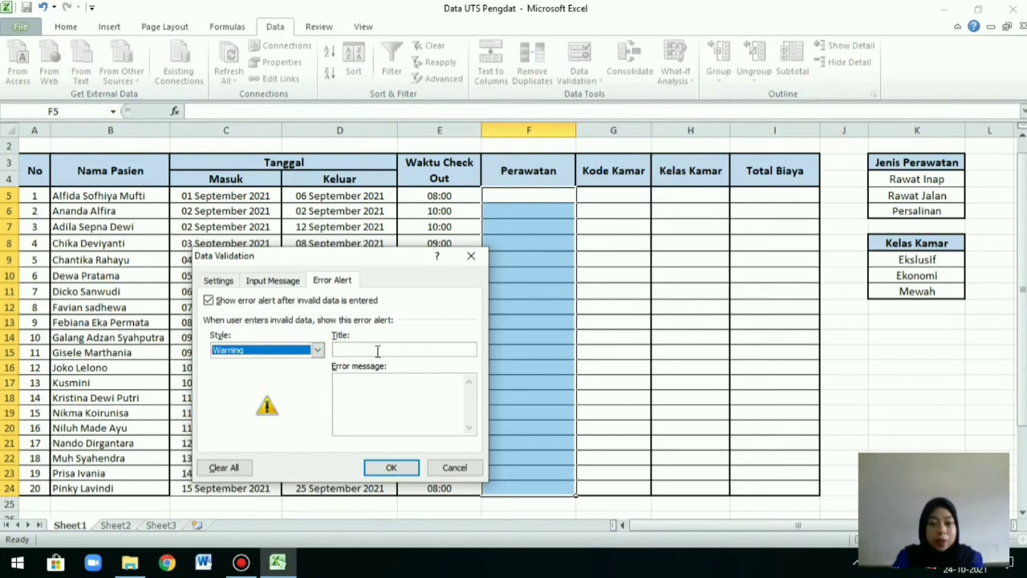
{"action": "left_click", "coordinate": [377, 350]}
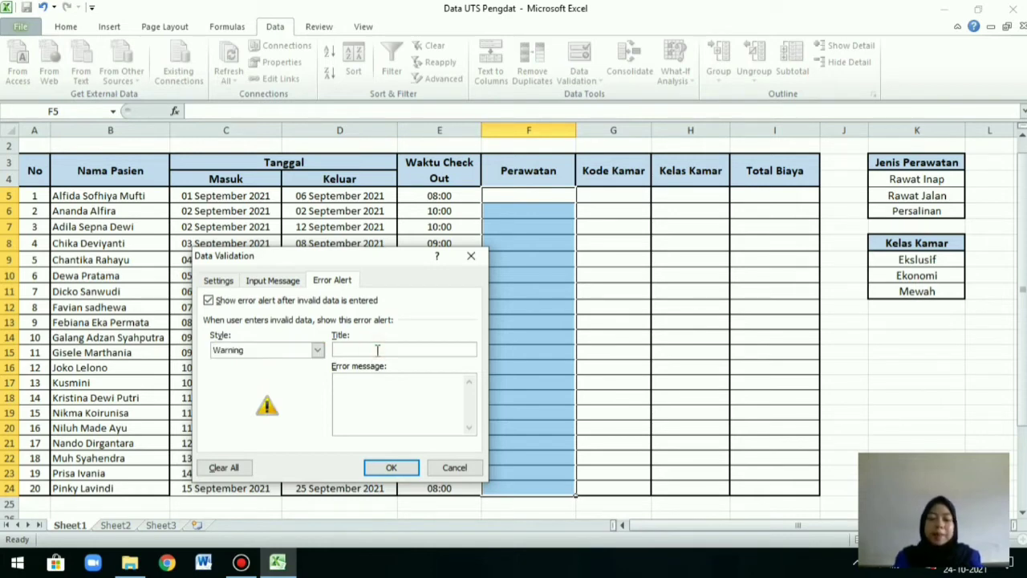
{"action": "type", "text": "Error Input Data Sal"}
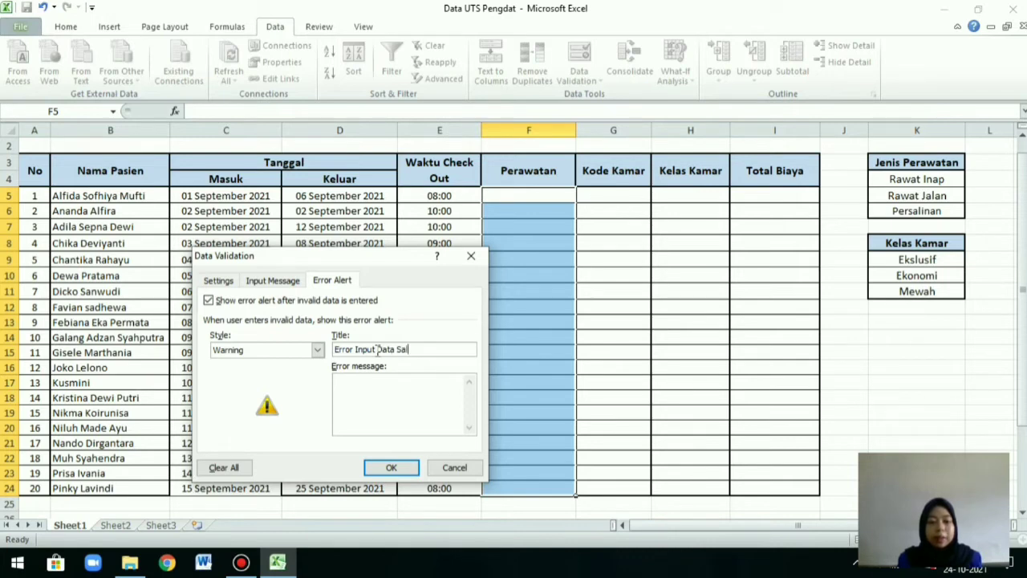
{"action": "type", "text": "ah"}
- Give the error alert the message "Mohon Masukan Data Sesuai List Yang Disediakan" and apply the validation to the Perawatan cells
{"action": "left_click", "coordinate": [371, 385]}
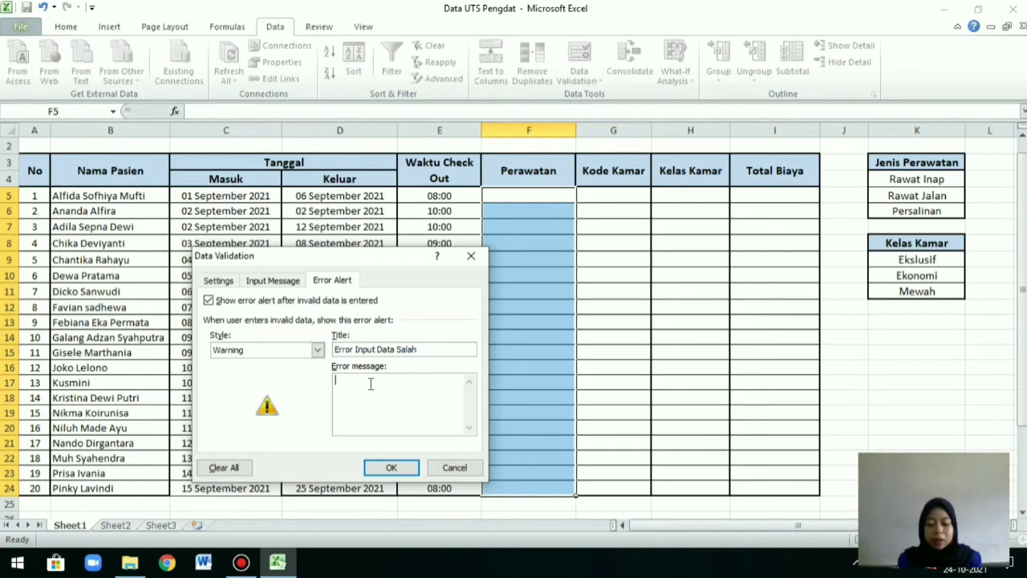
{"action": "type", "text": "Mohon M"}
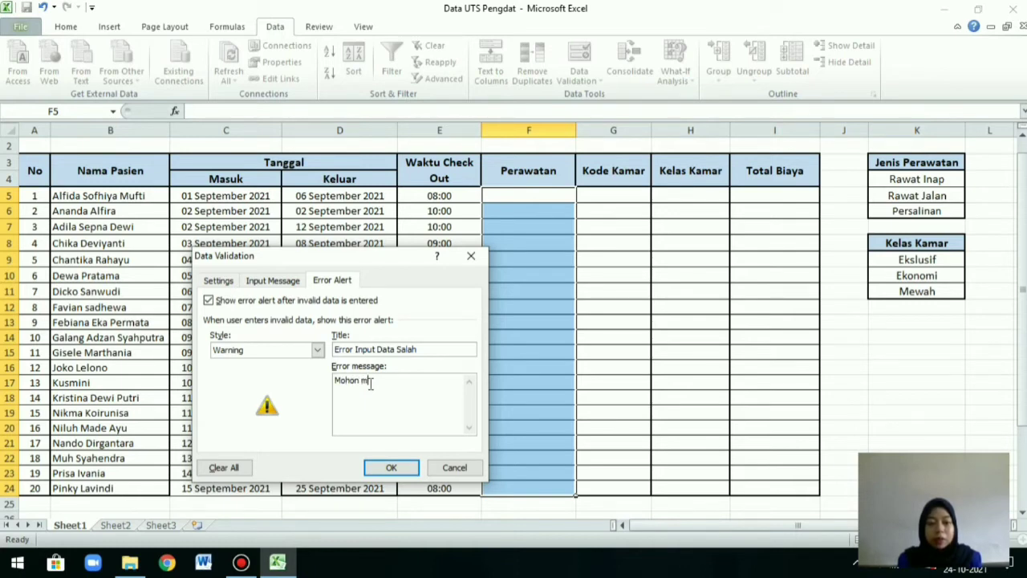
{"action": "type", "text": "asukan Data "}
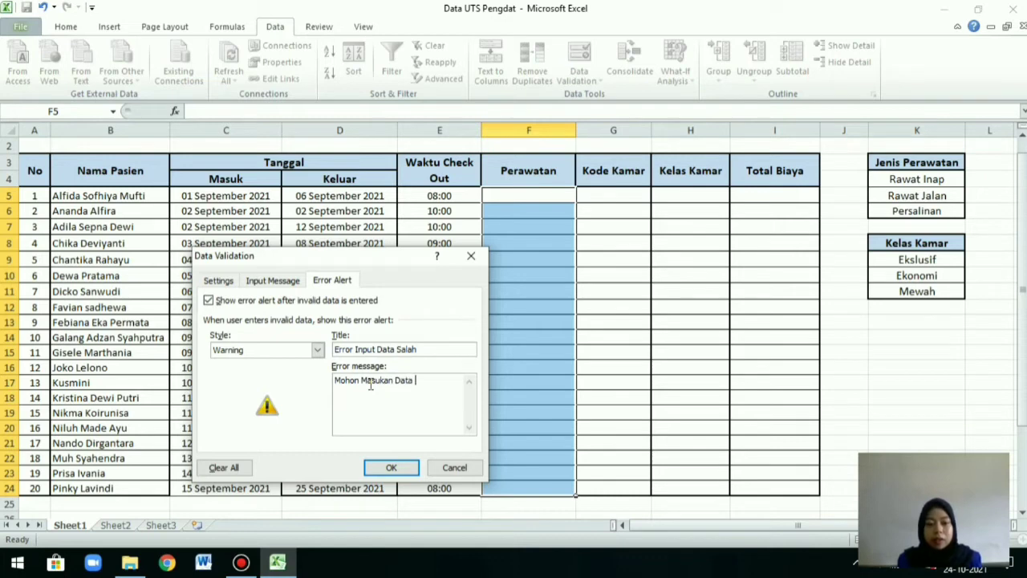
{"action": "type", "text": "Sesuai Lis"}
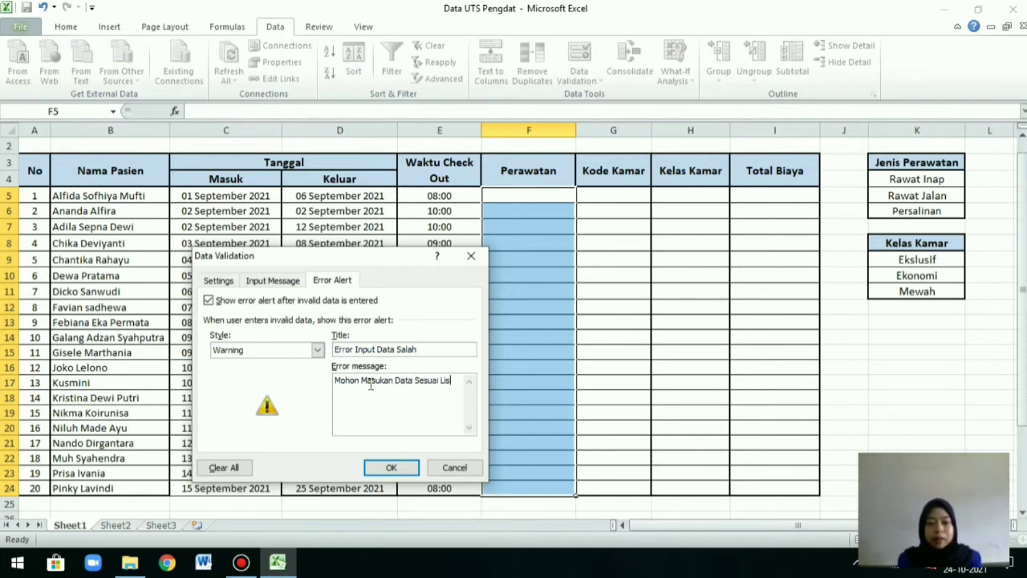
{"action": "type", "text": "t Yang Dise"}
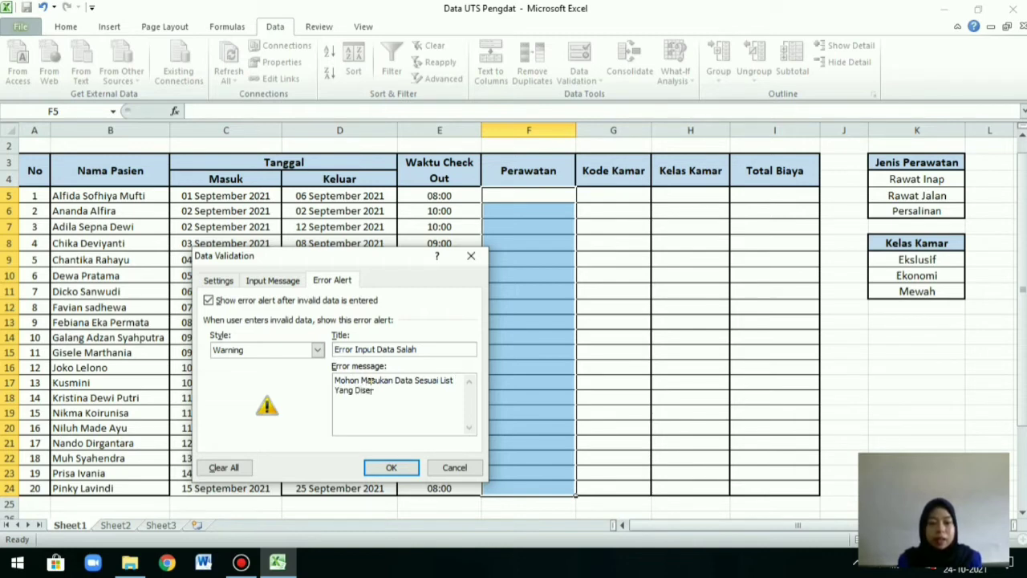
{"action": "type", "text": "diakan"}
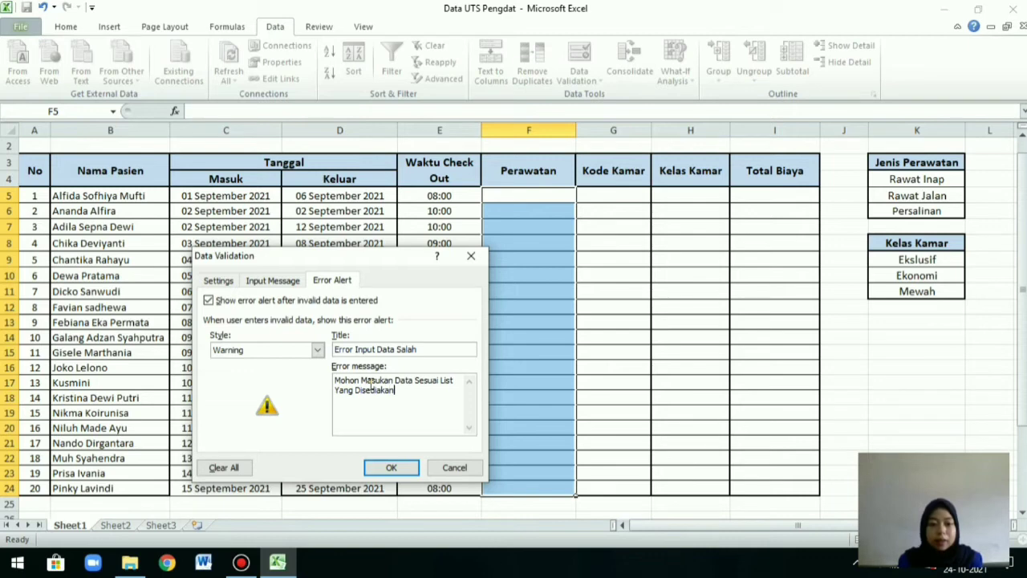
{"action": "left_click", "coordinate": [391, 466]}
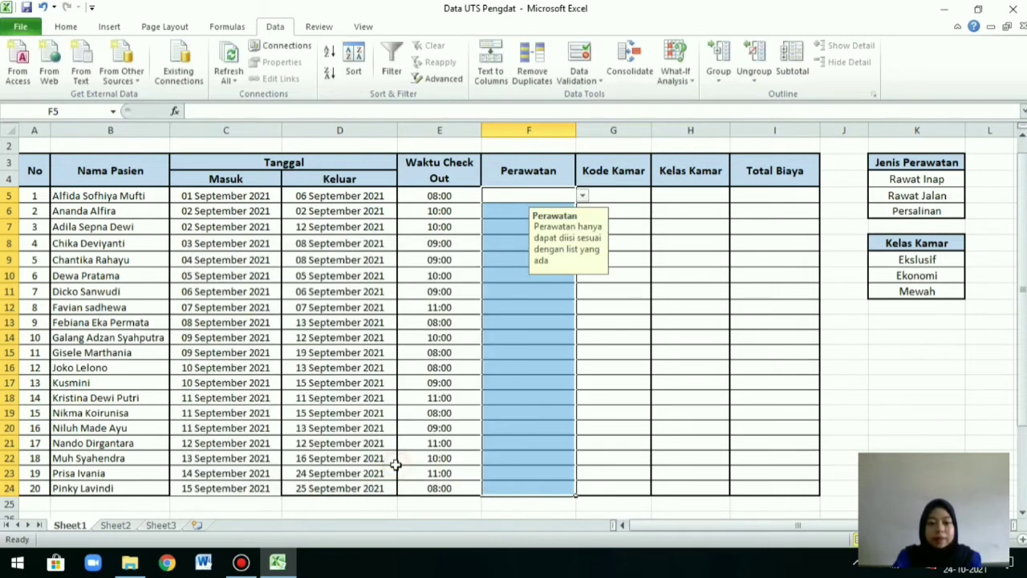
- Check the treatment options offered for Perawatan cell F5 without choosing one
{"action": "left_click", "coordinate": [511, 224]}
{"action": "left_click", "coordinate": [510, 195]}
{"action": "left_click", "coordinate": [582, 196]}
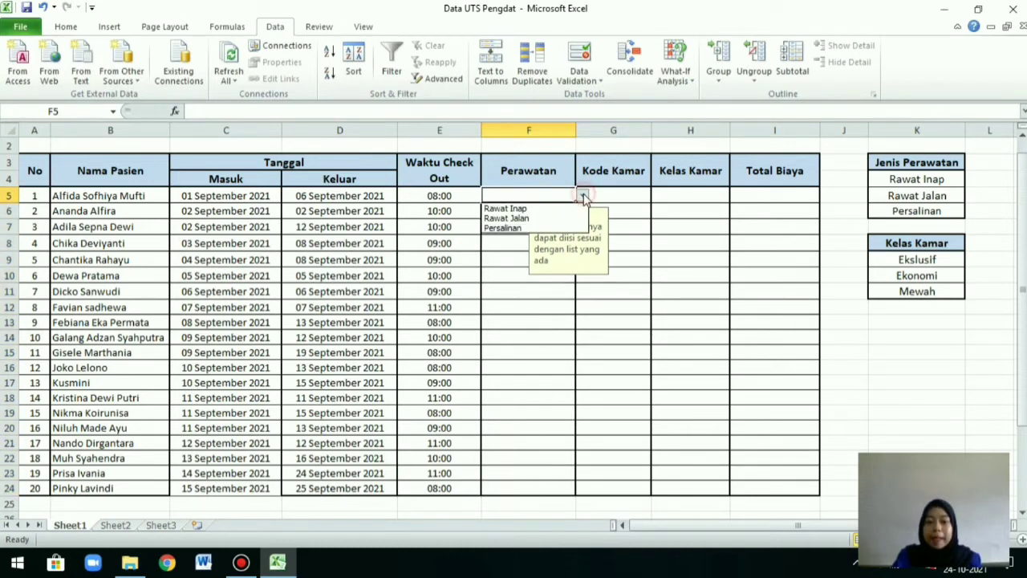
{"action": "left_click", "coordinate": [518, 241]}
{"action": "left_click", "coordinate": [510, 225]}
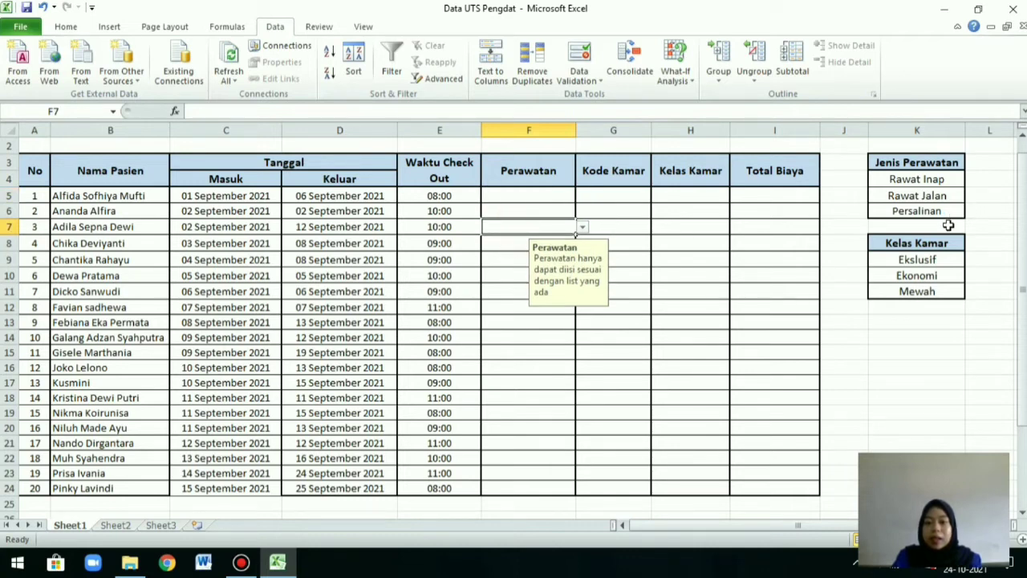
- Choose Rawat Inap from the list for Perawatan cell F5, and select cell F6
{"action": "left_click", "coordinate": [536, 198]}
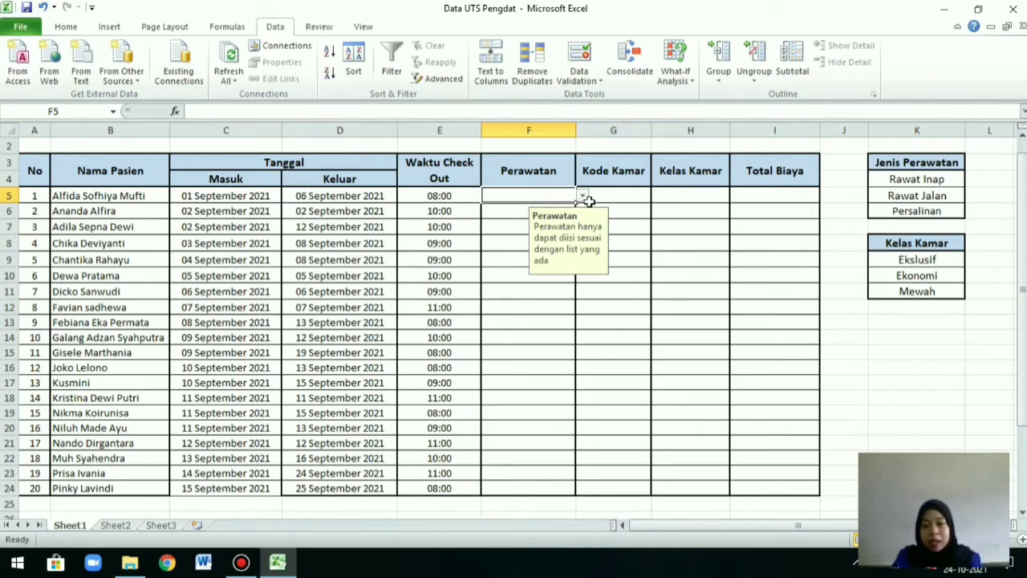
{"action": "left_click", "coordinate": [583, 197]}
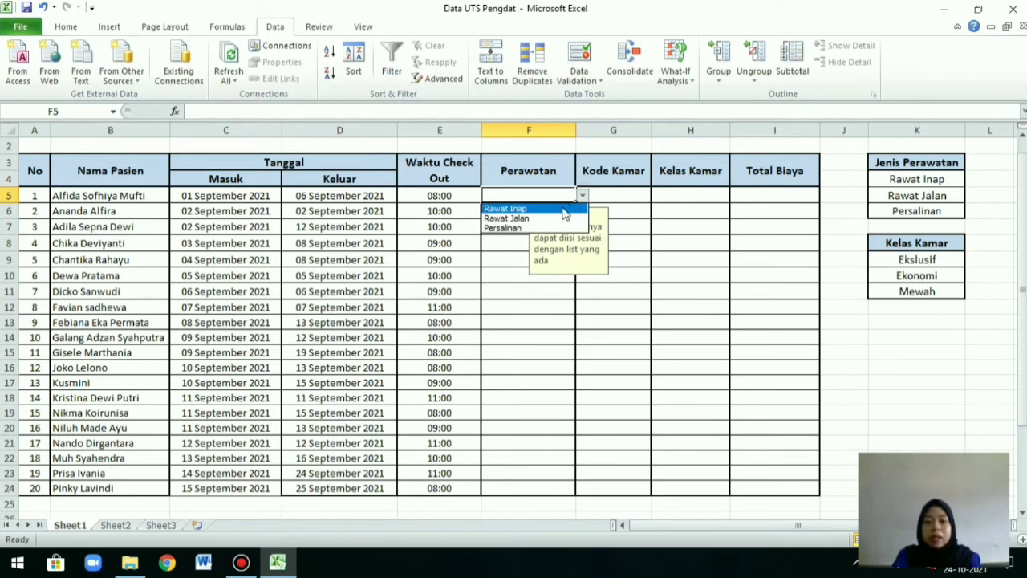
{"action": "left_click", "coordinate": [552, 210]}
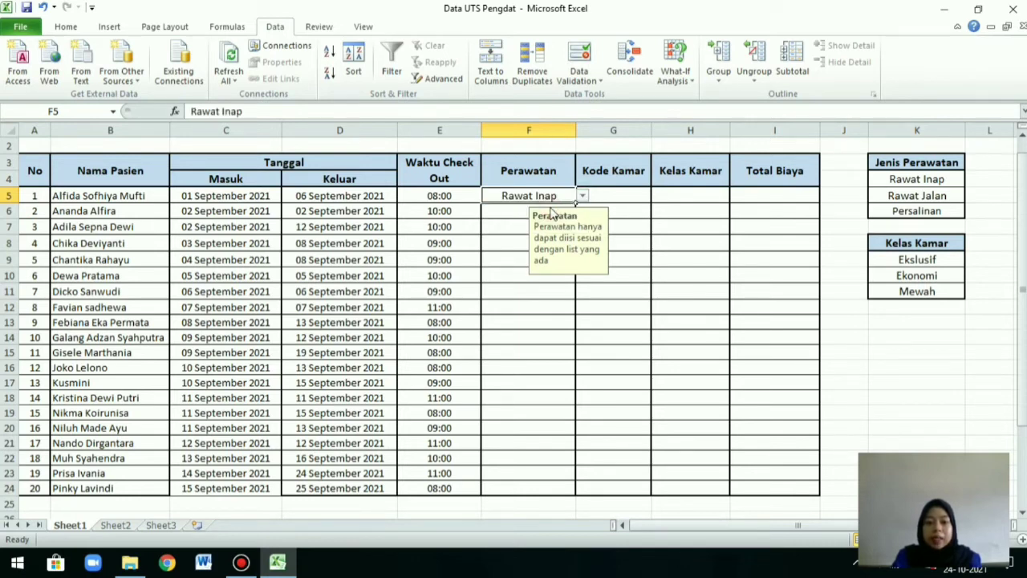
{"action": "left_click", "coordinate": [493, 212]}
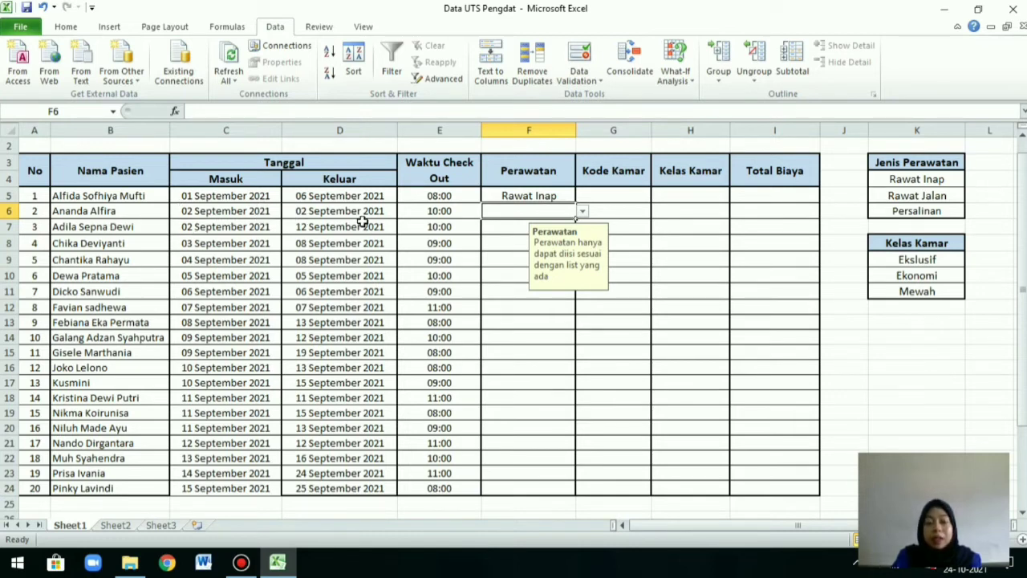
- Choose Rawat Jalan for Perawatan cell F6 and Persalinan for F7 from their lists
{"action": "left_click", "coordinate": [582, 211]}
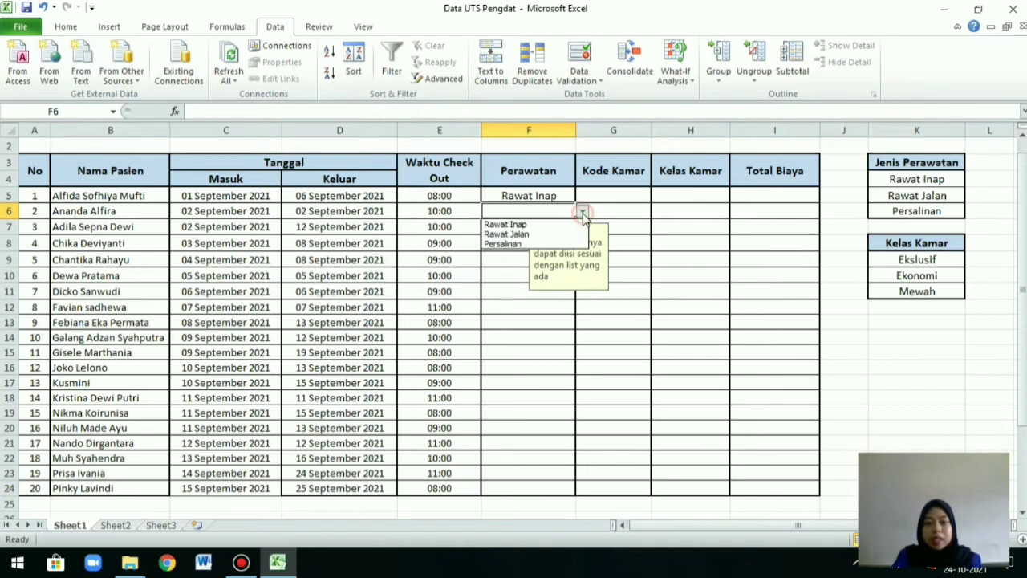
{"action": "left_click", "coordinate": [514, 233]}
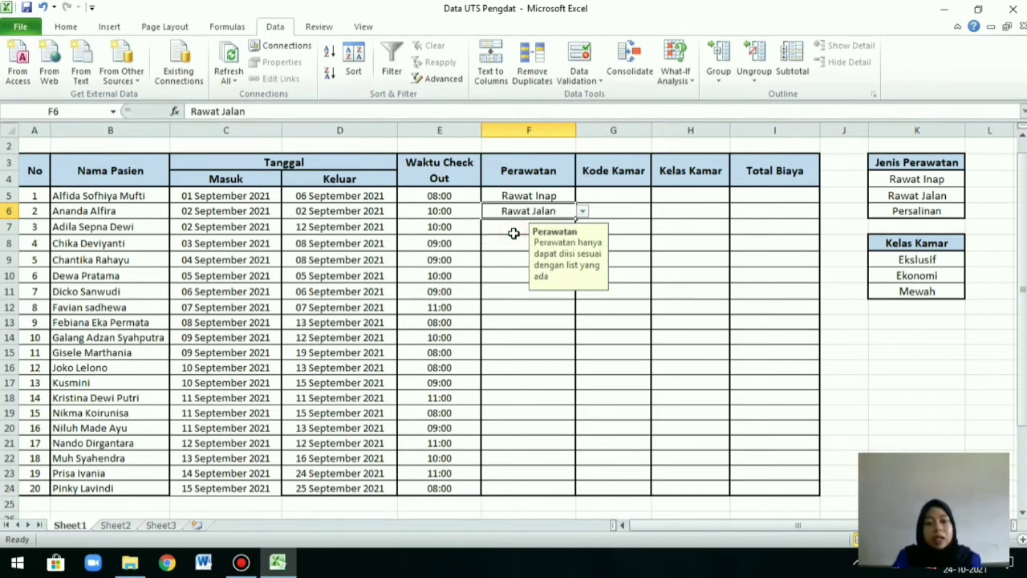
{"action": "left_click", "coordinate": [514, 233]}
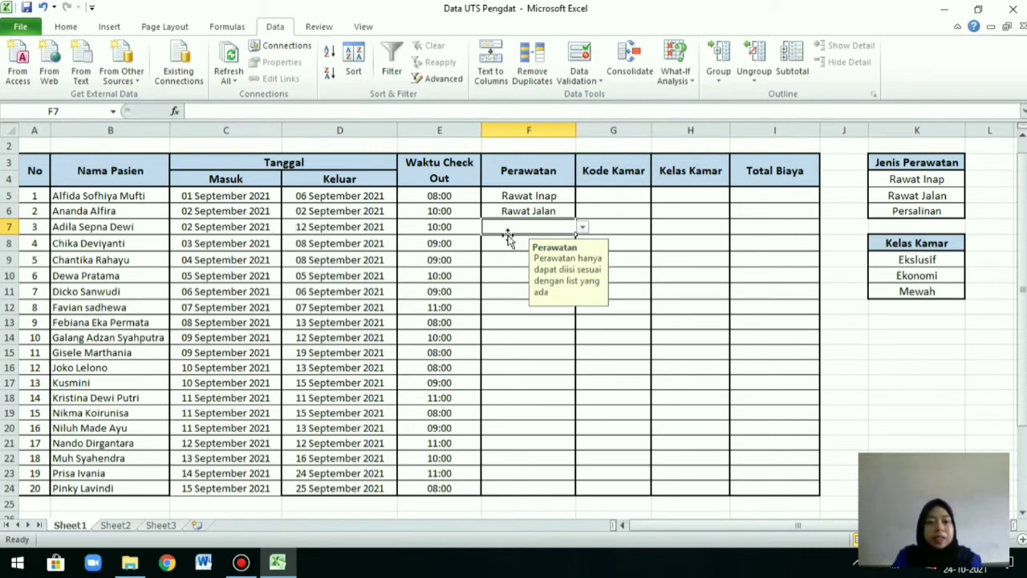
{"action": "left_click", "coordinate": [582, 228]}
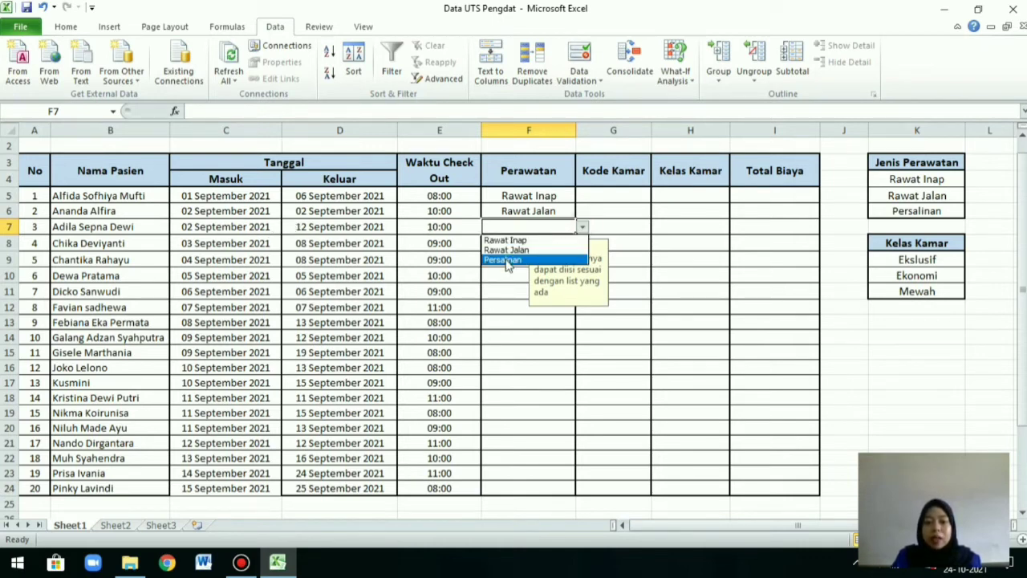
{"action": "left_click", "coordinate": [506, 261]}
{"action": "left_click", "coordinate": [506, 246]}
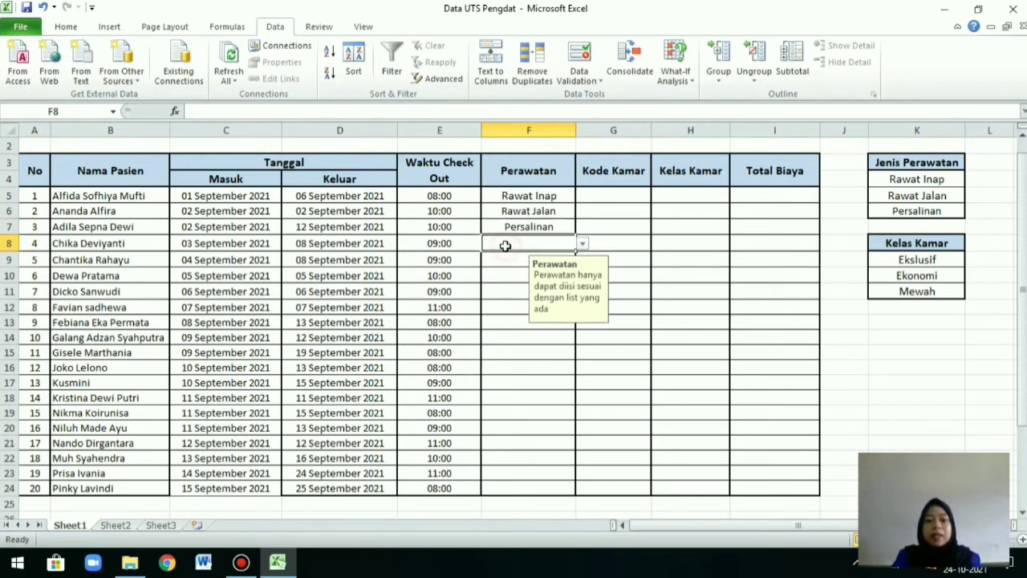
- Choose Rawat Inap for Perawatan cells F8 and F9, and Rawat Jalan for F10, from their lists
{"action": "left_click", "coordinate": [582, 244]}
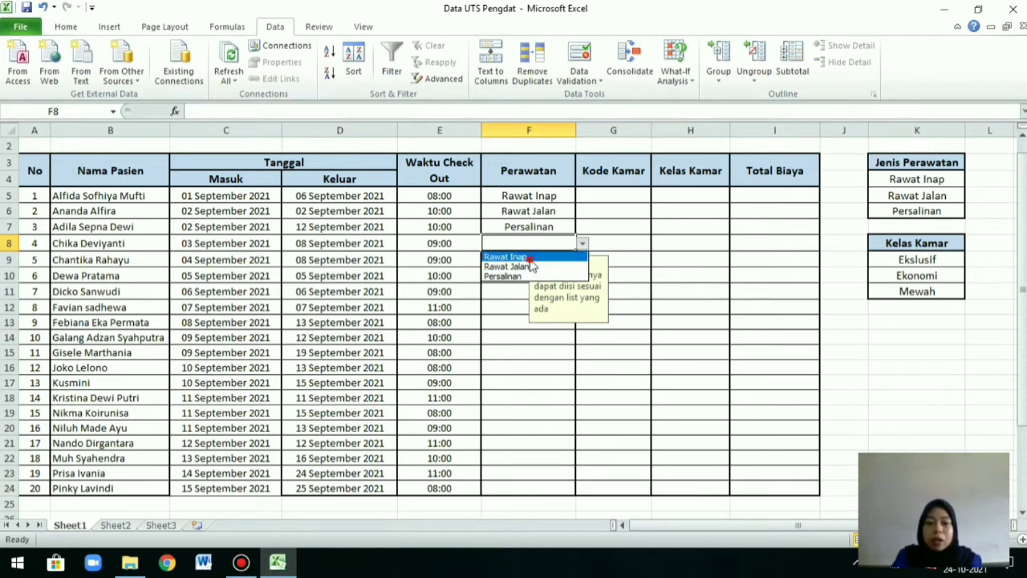
{"action": "left_click", "coordinate": [531, 257]}
{"action": "left_click", "coordinate": [520, 258]}
{"action": "left_click", "coordinate": [583, 260]}
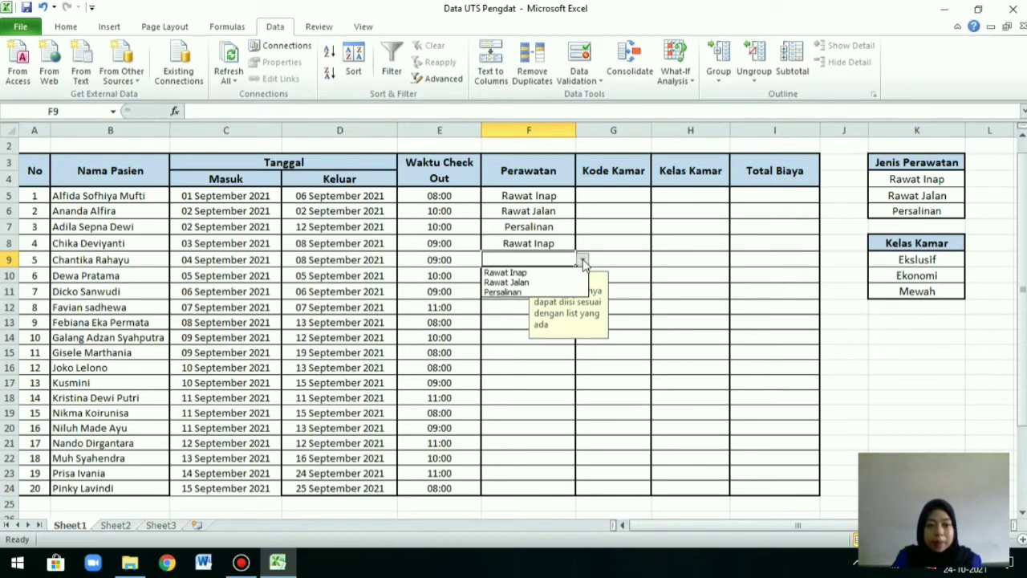
{"action": "left_click", "coordinate": [533, 268]}
{"action": "left_click", "coordinate": [519, 274]}
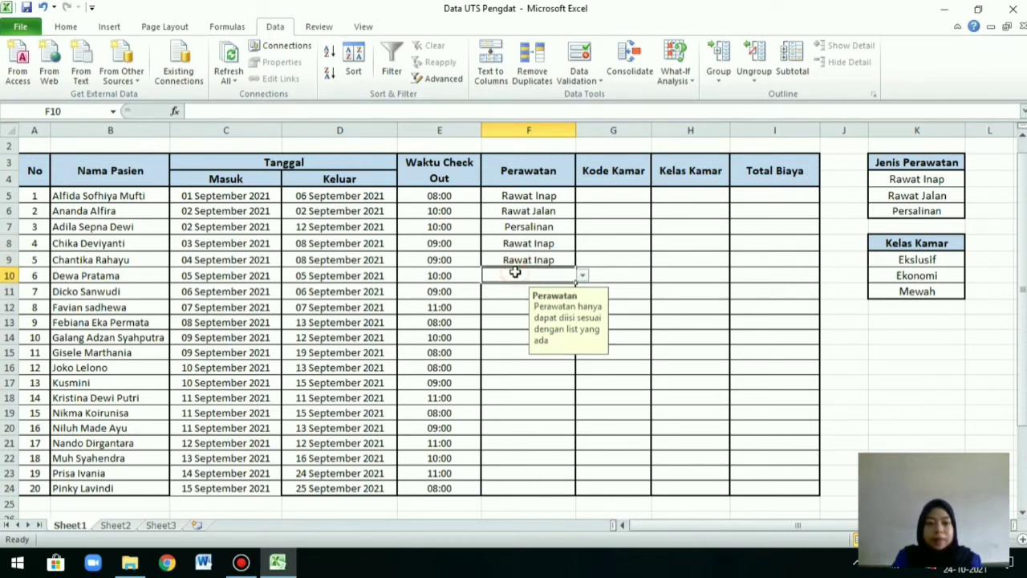
{"action": "left_click", "coordinate": [582, 276]}
{"action": "left_click", "coordinate": [517, 298]}
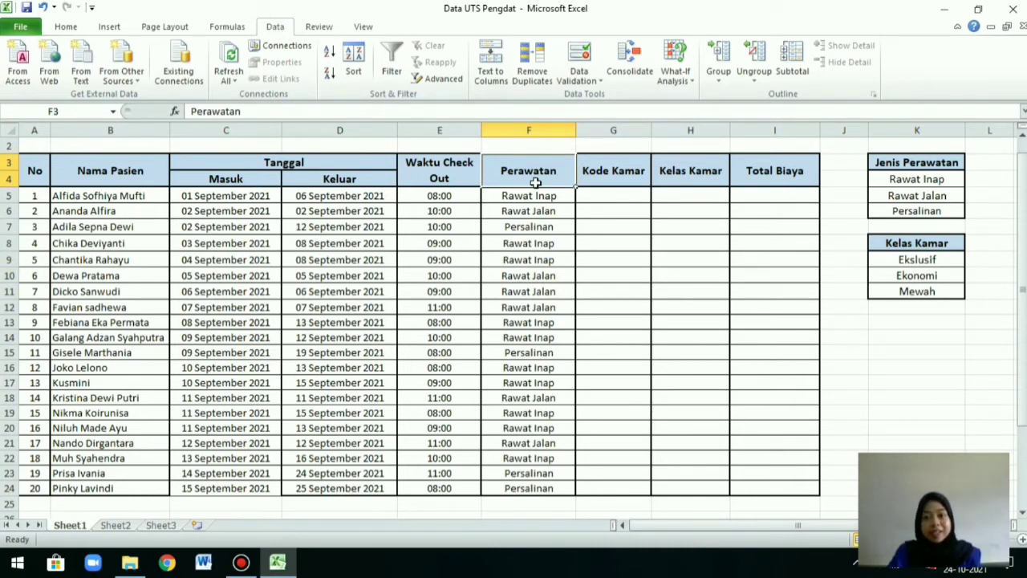
- Restrict Kode Kamar cells G5:G24 with data validation to a text length less than or equal to 3
{"action": "left_click", "coordinate": [590, 179]}
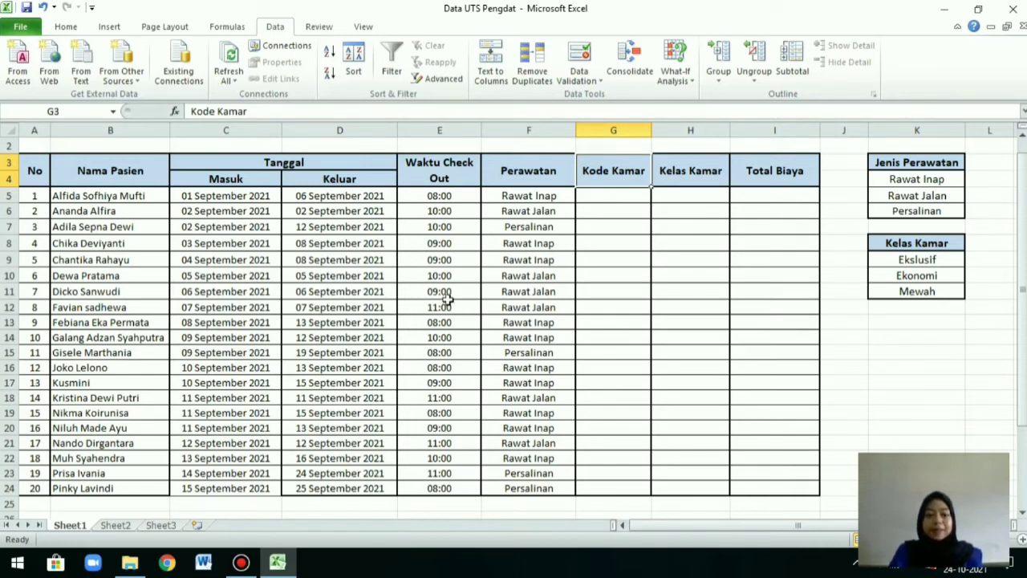
{"action": "scroll", "coordinate": [447, 294], "scroll_direction": "up", "scroll_amount": 1}
{"action": "left_click_drag", "start_coordinate": [626, 211], "coordinate": [634, 509]}
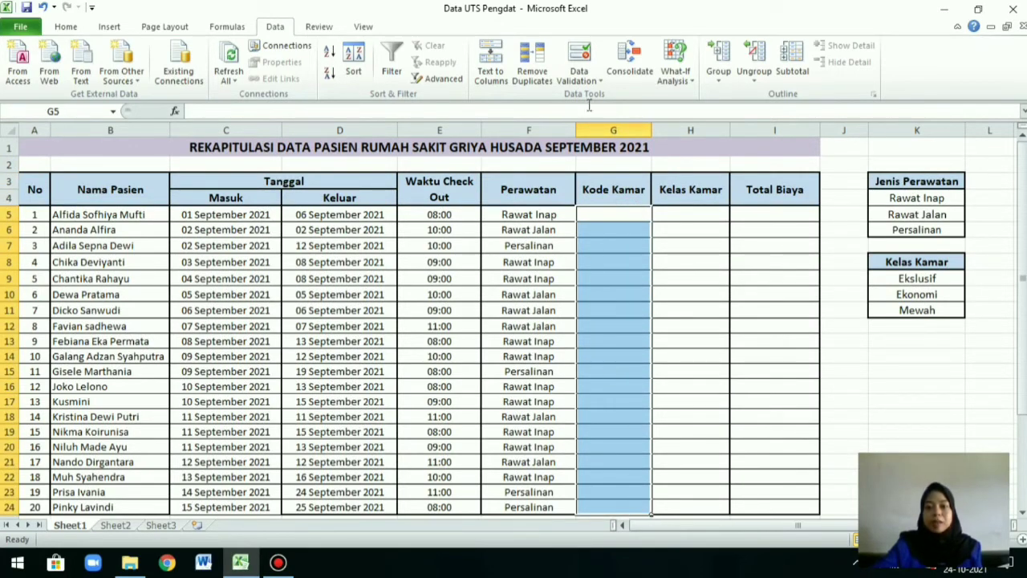
{"action": "left_click", "coordinate": [585, 59]}
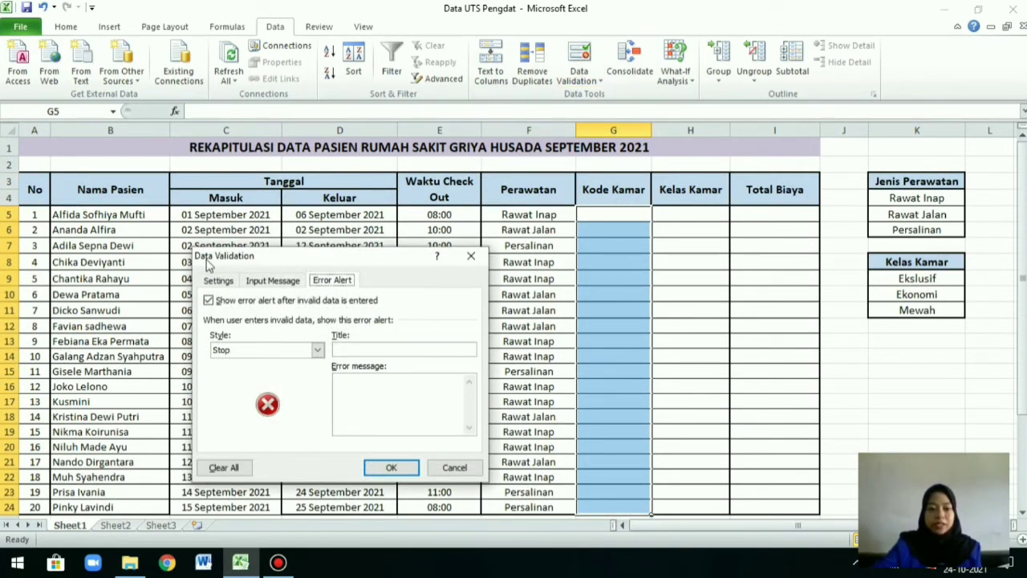
{"action": "left_click", "coordinate": [218, 280]}
{"action": "left_click", "coordinate": [314, 329]}
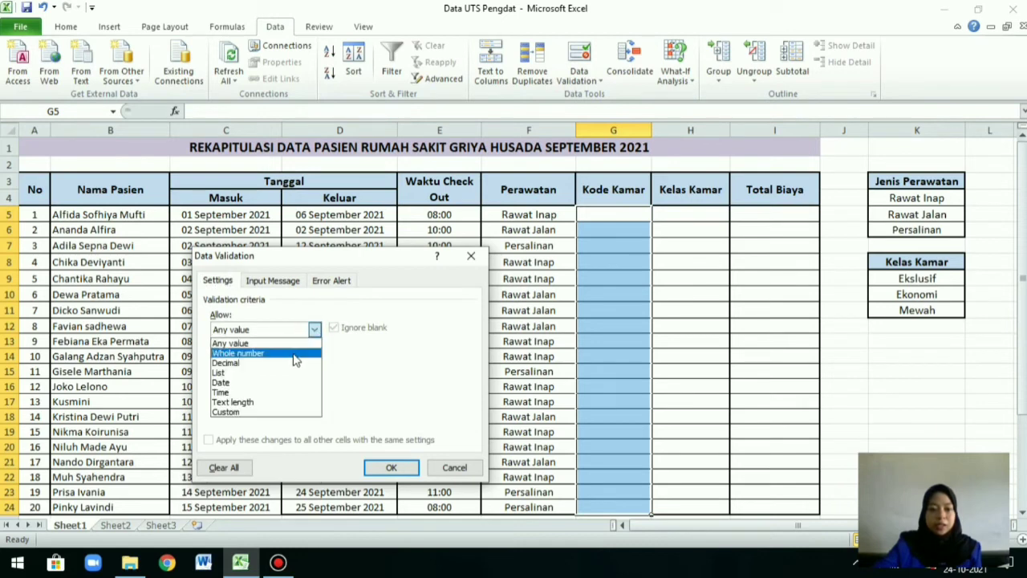
{"action": "left_click", "coordinate": [277, 401]}
{"action": "left_click", "coordinate": [314, 361]}
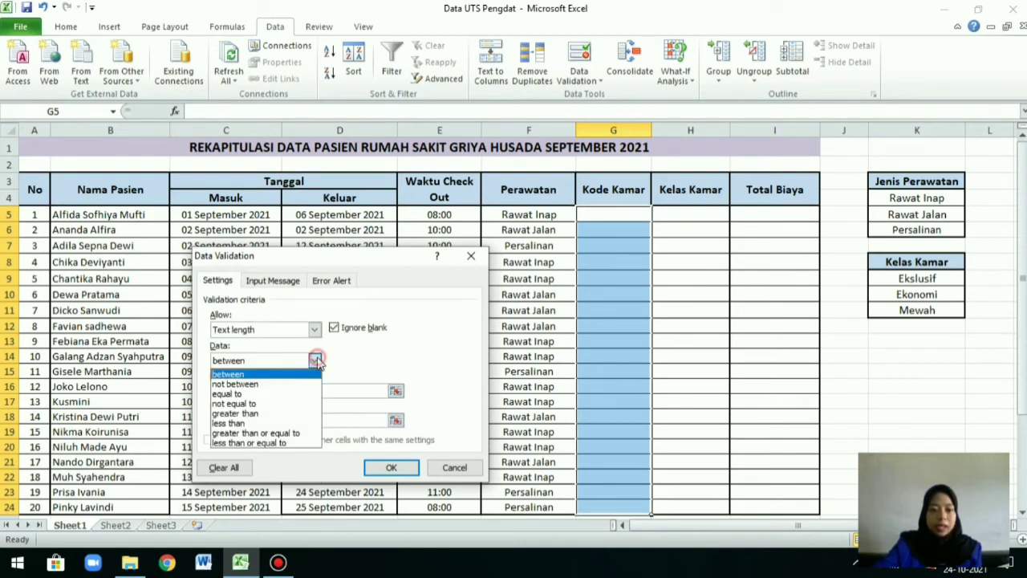
{"action": "left_click", "coordinate": [281, 443]}
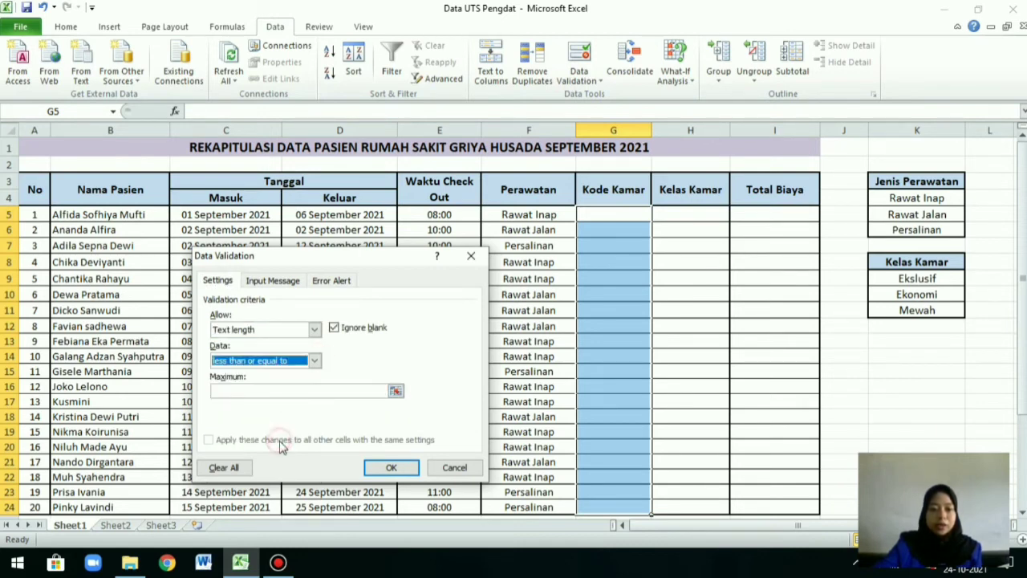
{"action": "left_click", "coordinate": [265, 392]}
{"action": "type", "text": "5"}
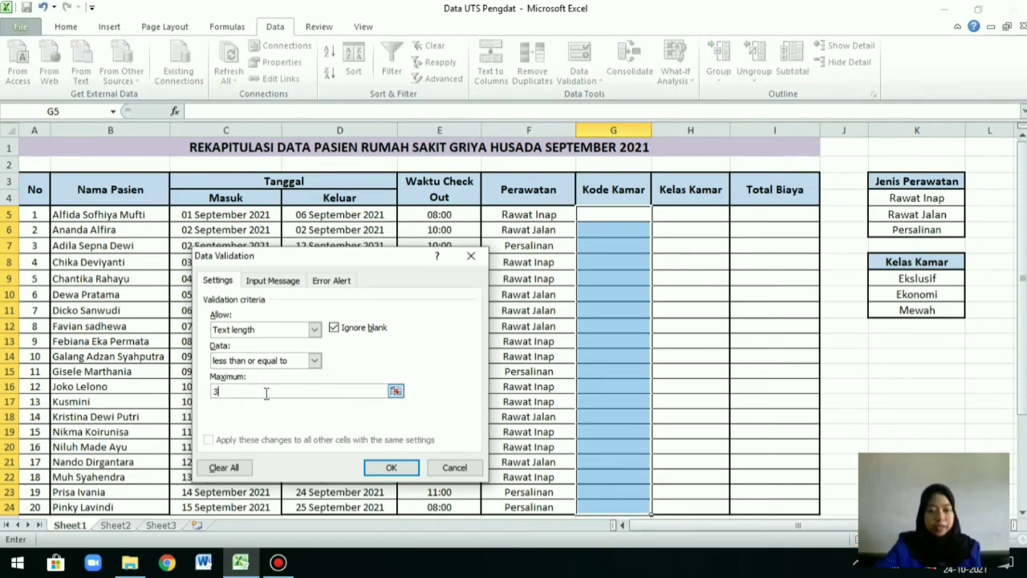
- Title the input message for the Kode Kamar cells "Kode Kamar"
{"action": "left_click", "coordinate": [277, 280]}
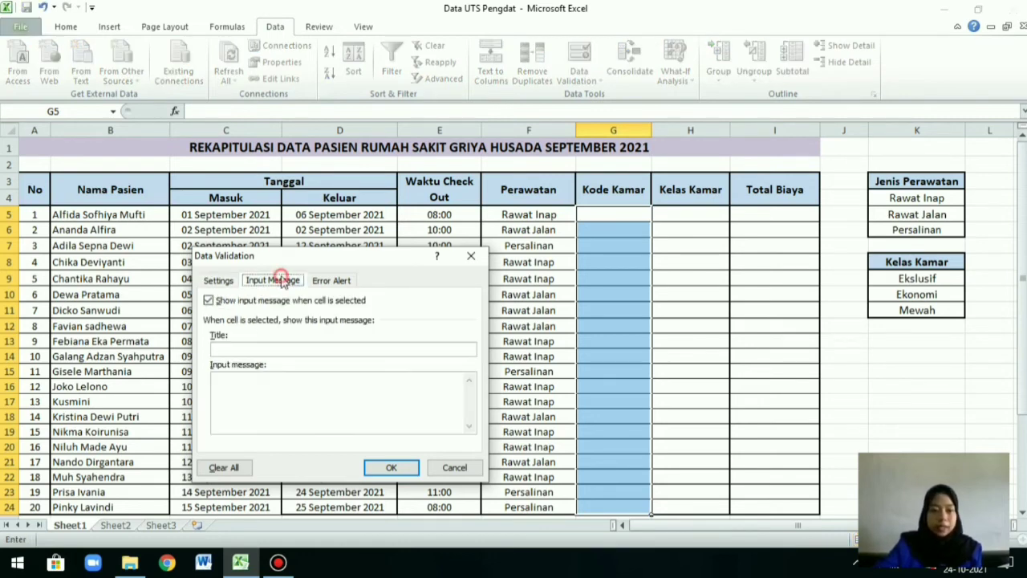
{"action": "left_click", "coordinate": [285, 347]}
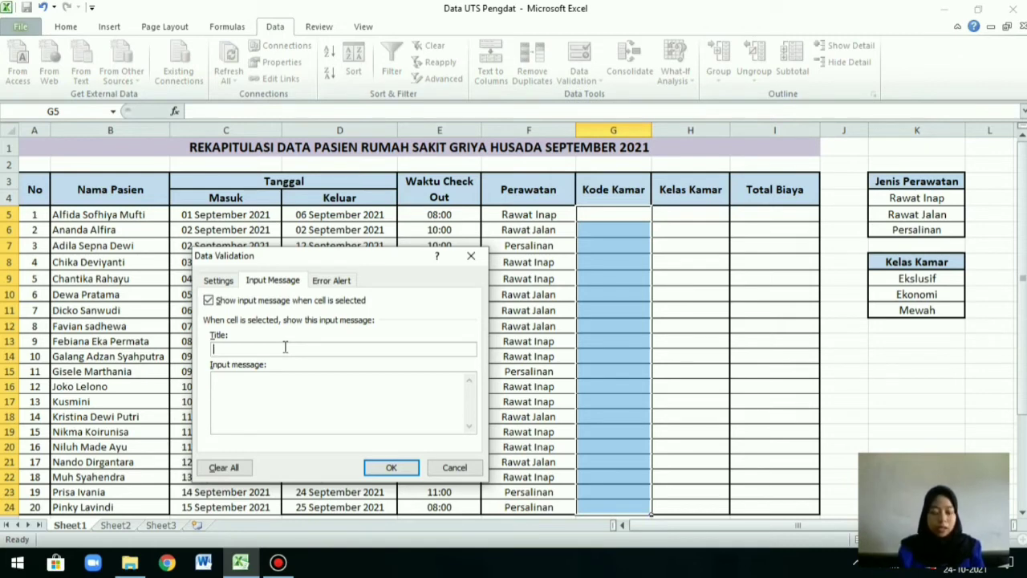
{"action": "type", "text": "Ko"}
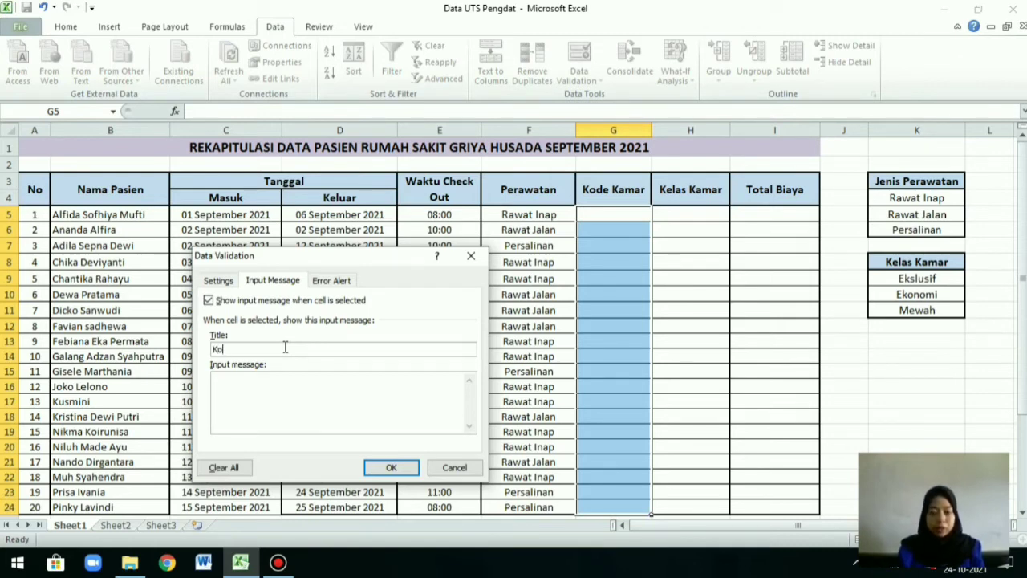
{"action": "type", "text": "de Kamar"}
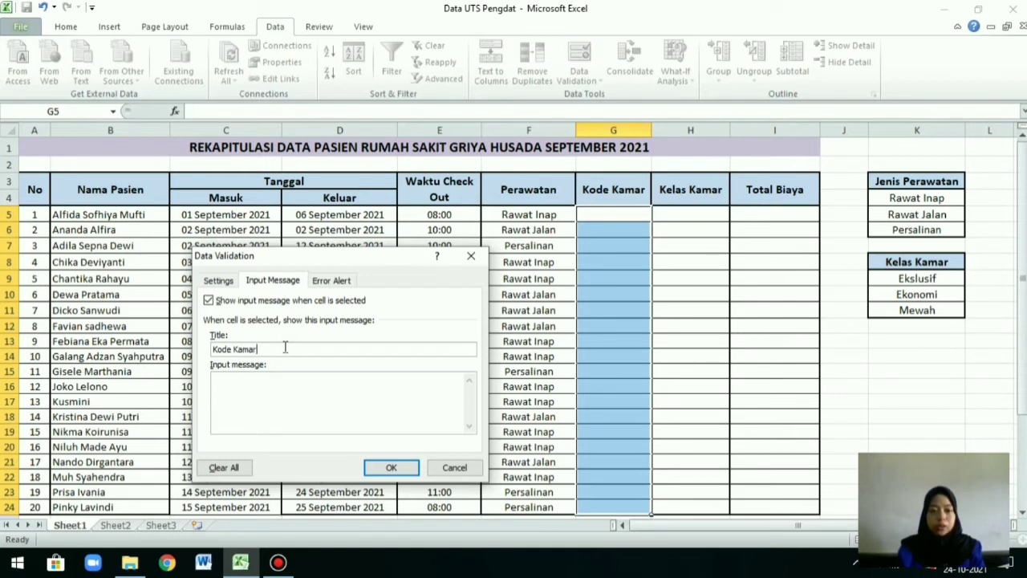
- Enter the input message "Kode kamar hanya dapat diisi dengan data kurang dari atau sama dengan 3 karakter"
{"action": "left_click", "coordinate": [257, 393]}
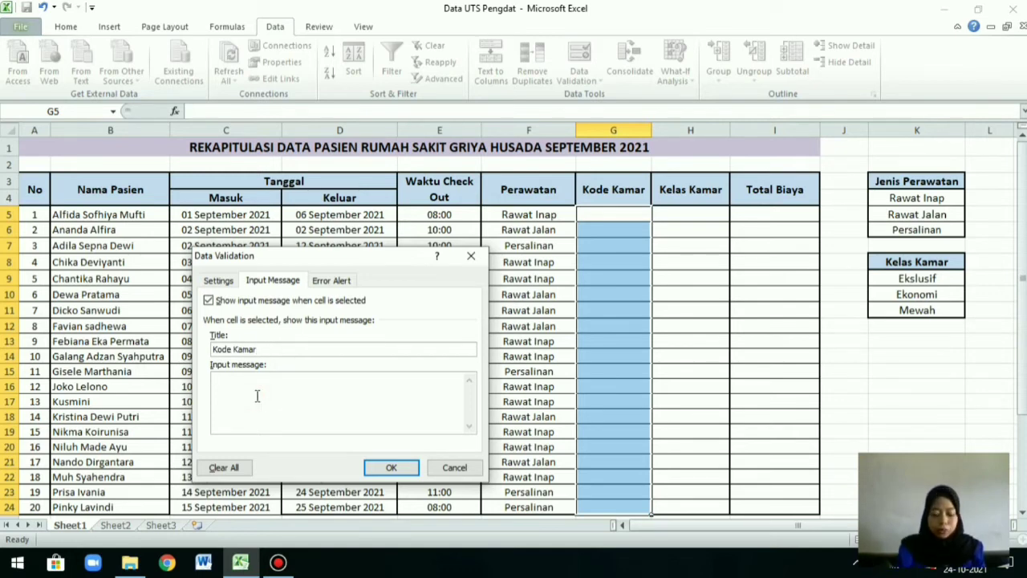
{"action": "type", "text": "K"}
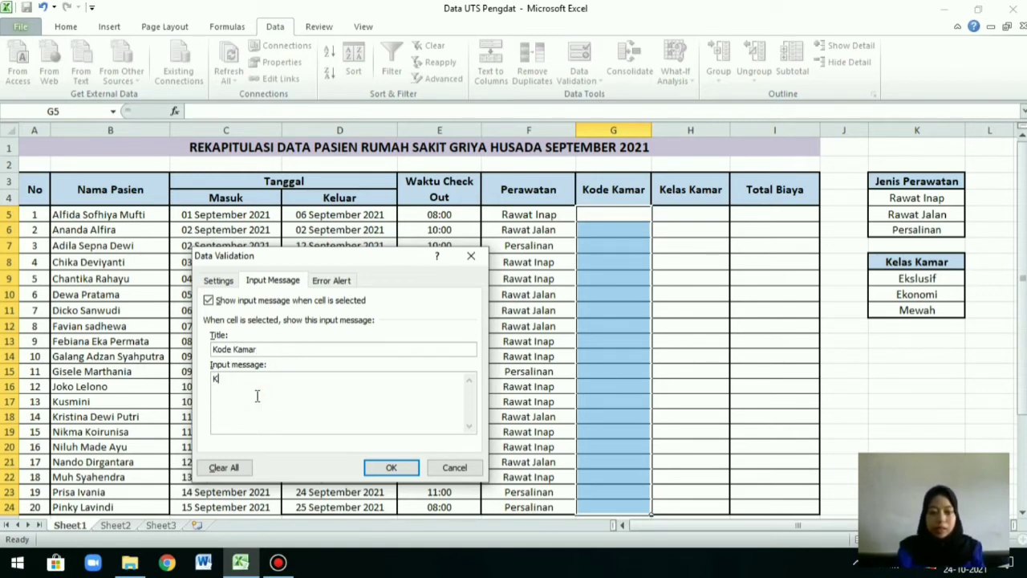
{"action": "type", "text": "ode kamar "}
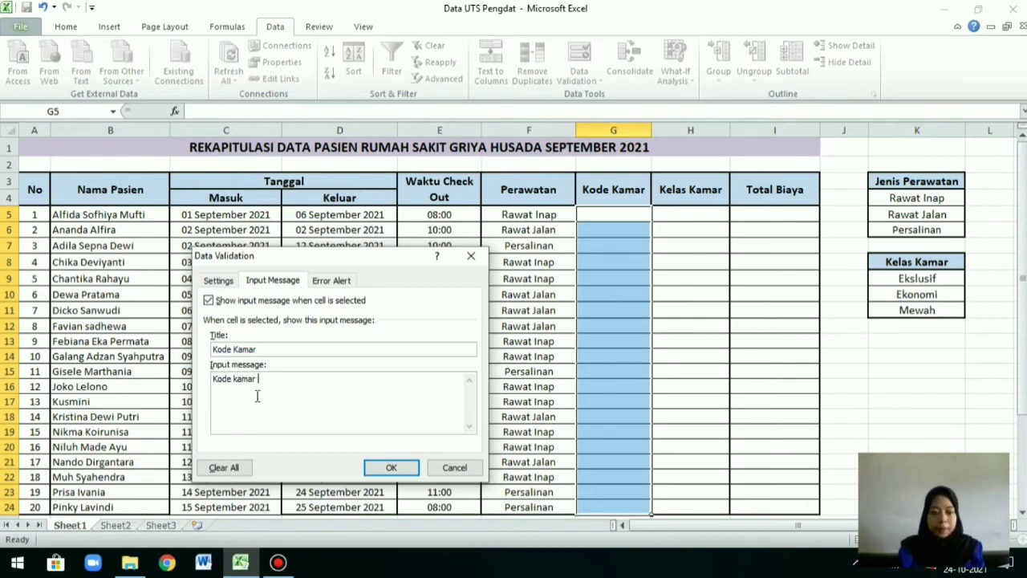
{"action": "type", "text": "hanya da"}
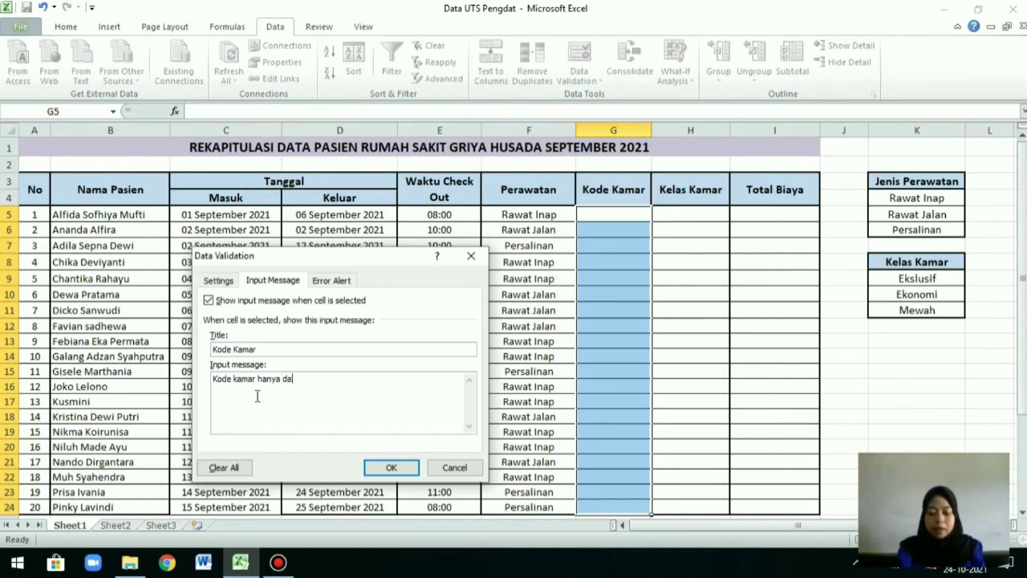
{"action": "type", "text": "pat diisi"}
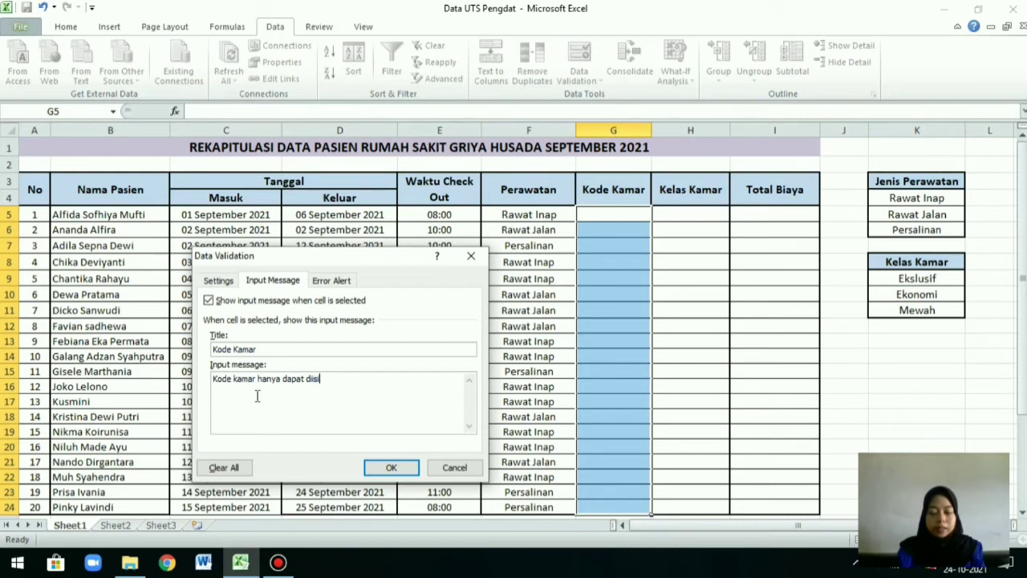
{"action": "type", "text": " dengan"}
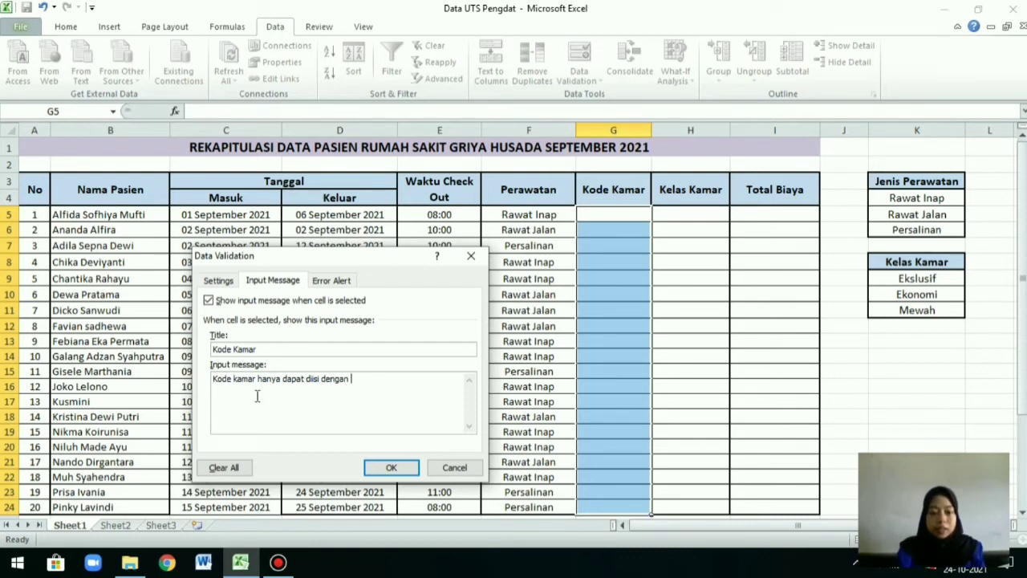
{"action": "type", "text": " data k"}
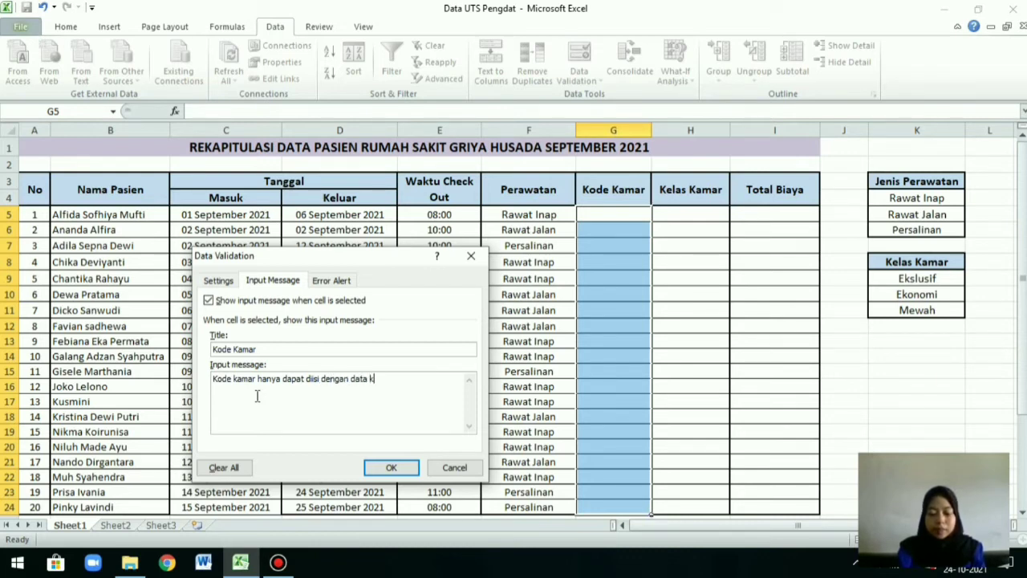
{"action": "type", "text": "urang dari a"}
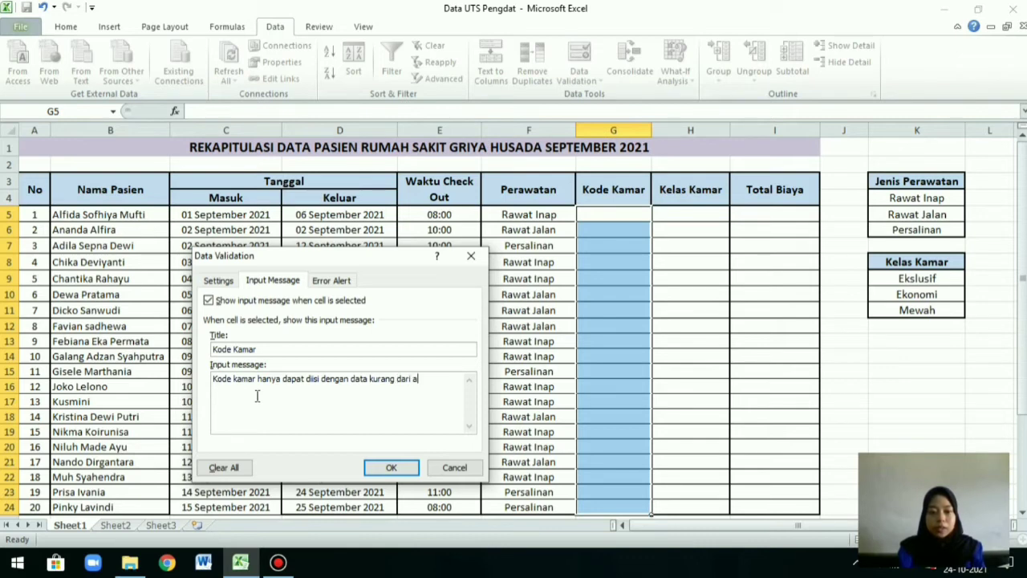
{"action": "type", "text": "tau sama dengan 3"}
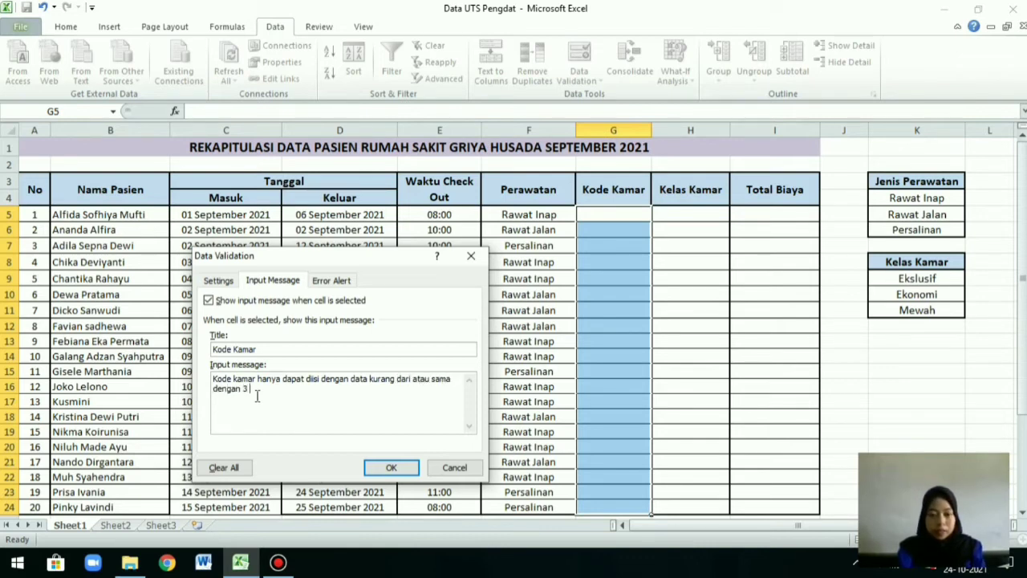
{"action": "type", "text": " karak"}
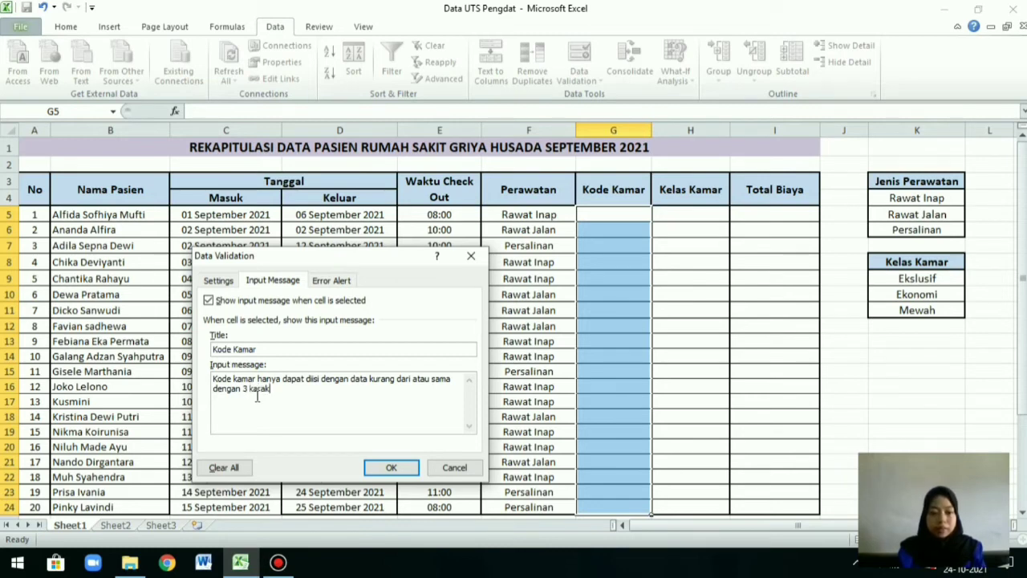
{"action": "type", "text": "ter"}
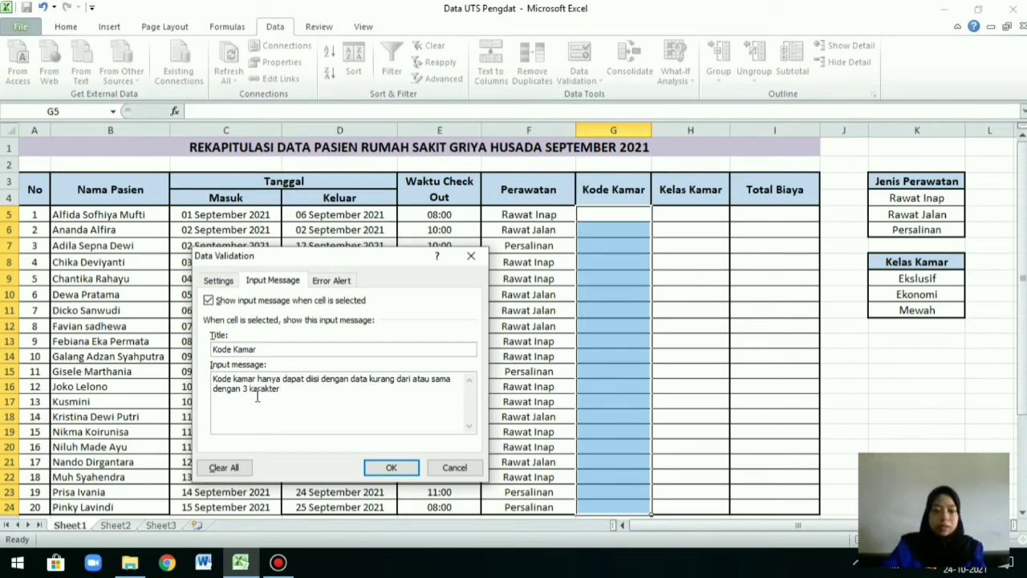
- Set the Kode Kamar error alert to the Warning style with the title "Error Input Data Salah"
{"action": "left_click", "coordinate": [321, 283]}
{"action": "left_click", "coordinate": [319, 349]}
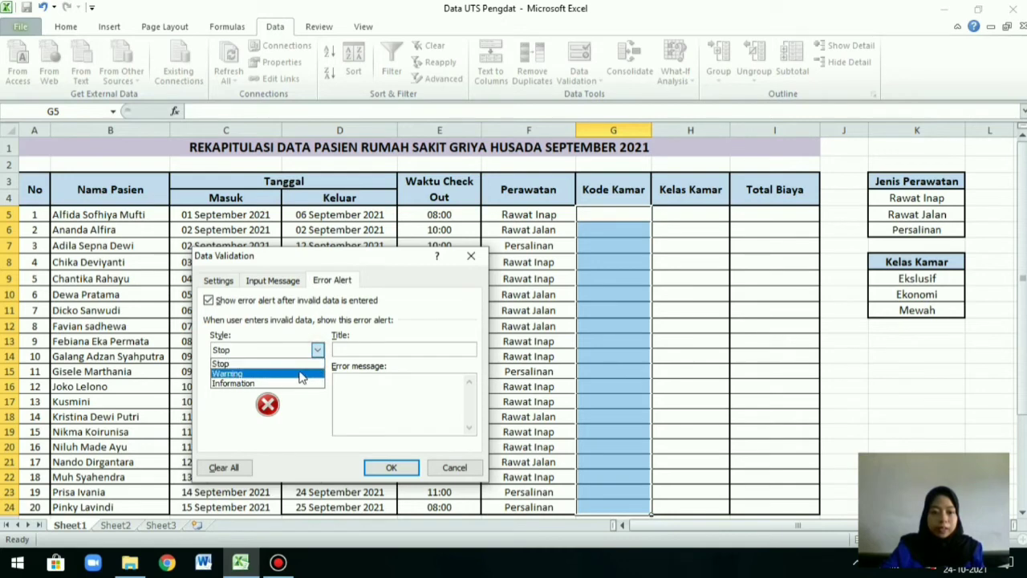
{"action": "left_click", "coordinate": [298, 370]}
{"action": "left_click", "coordinate": [351, 346]}
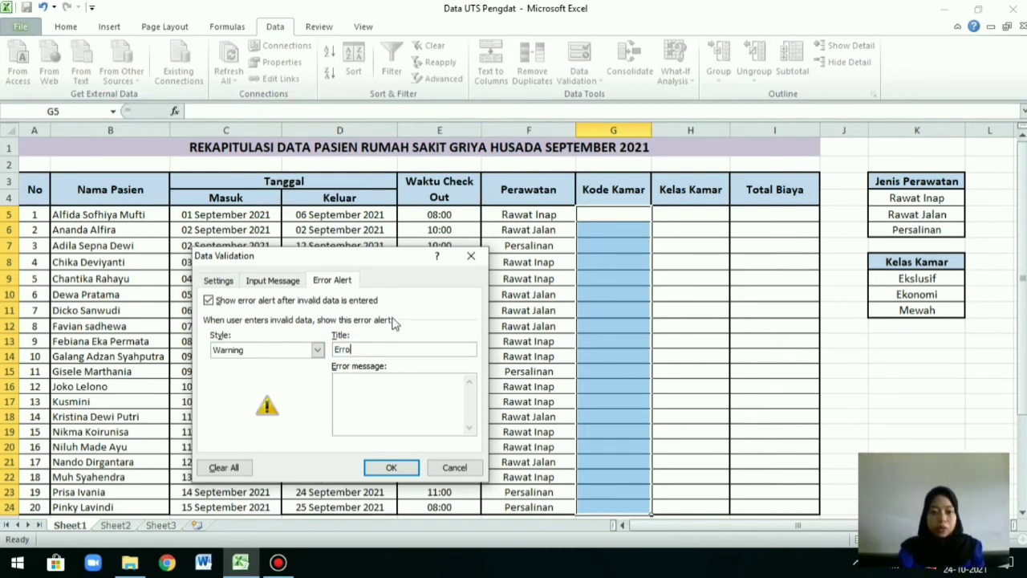
{"action": "type", "text": "Error Input Data "}
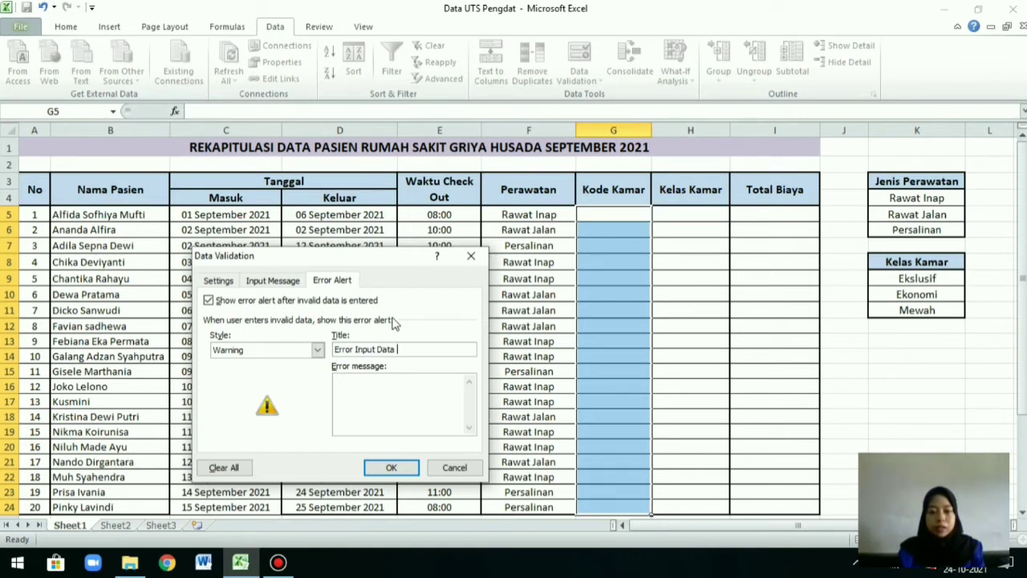
{"action": "type", "text": "Salah"}
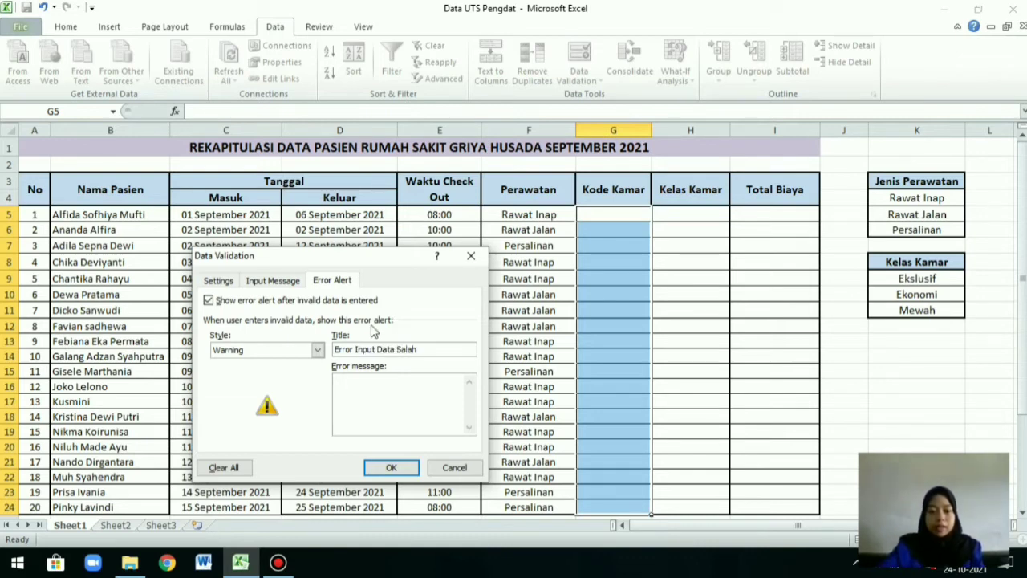
- Enter the error message "Mohon Masukan Data Sesuai Perintah" for the Kode Kamar cells and apply the validation
{"action": "left_click", "coordinate": [361, 386]}
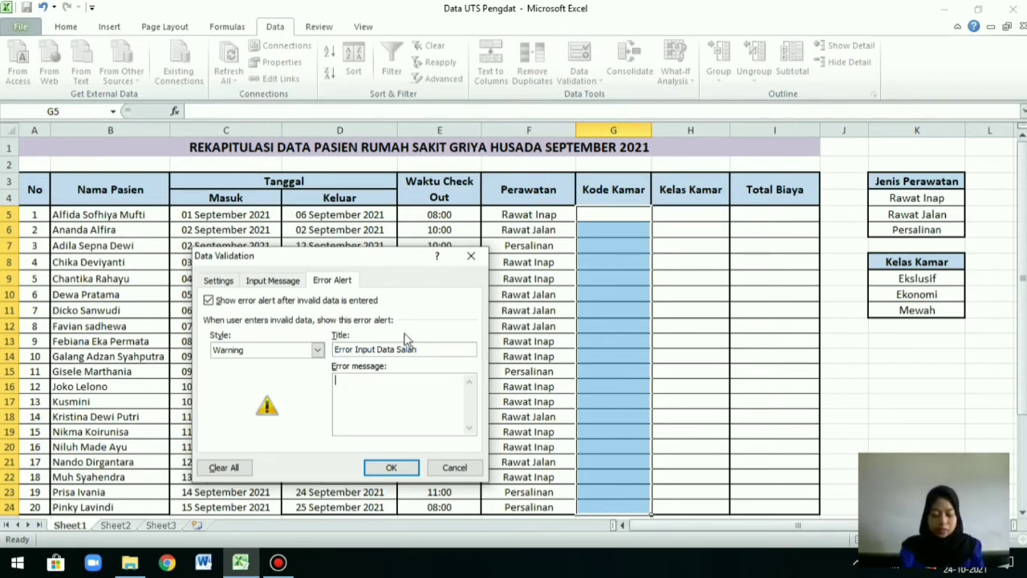
{"action": "type", "text": "Moh"}
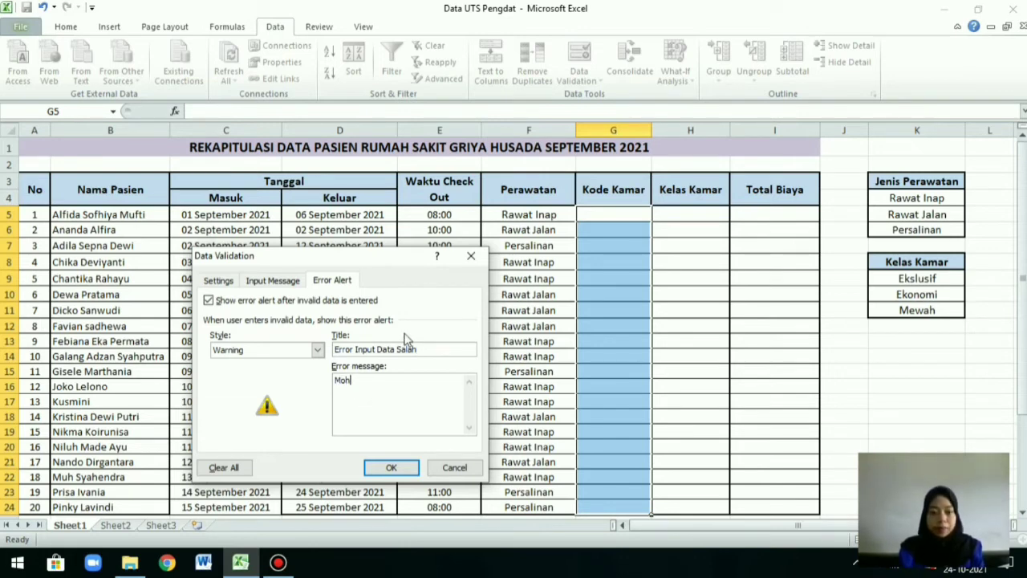
{"action": "type", "text": "on mas"}
{"action": "type", "text": "Masukan "}
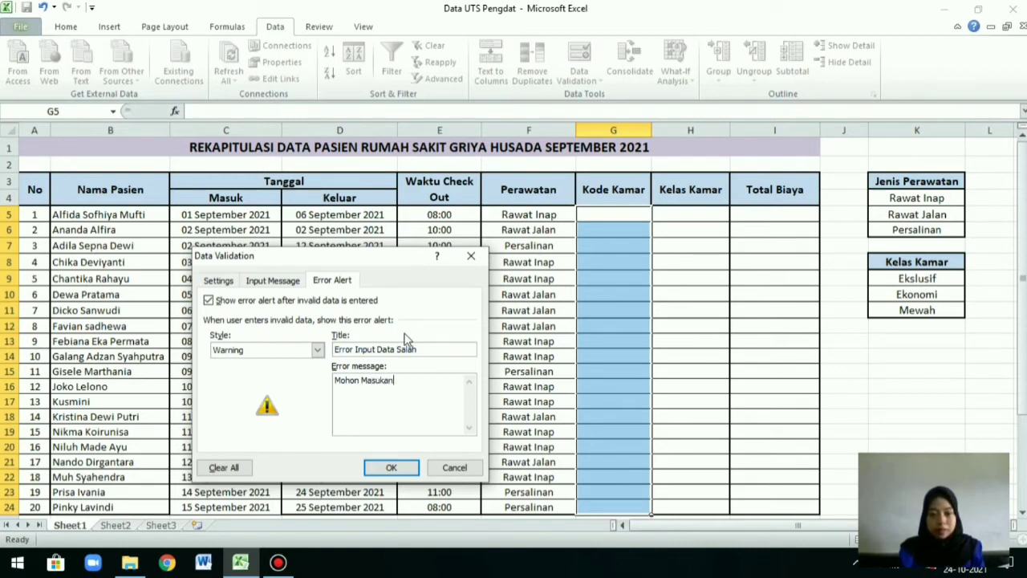
{"action": "type", "text": "Data S"}
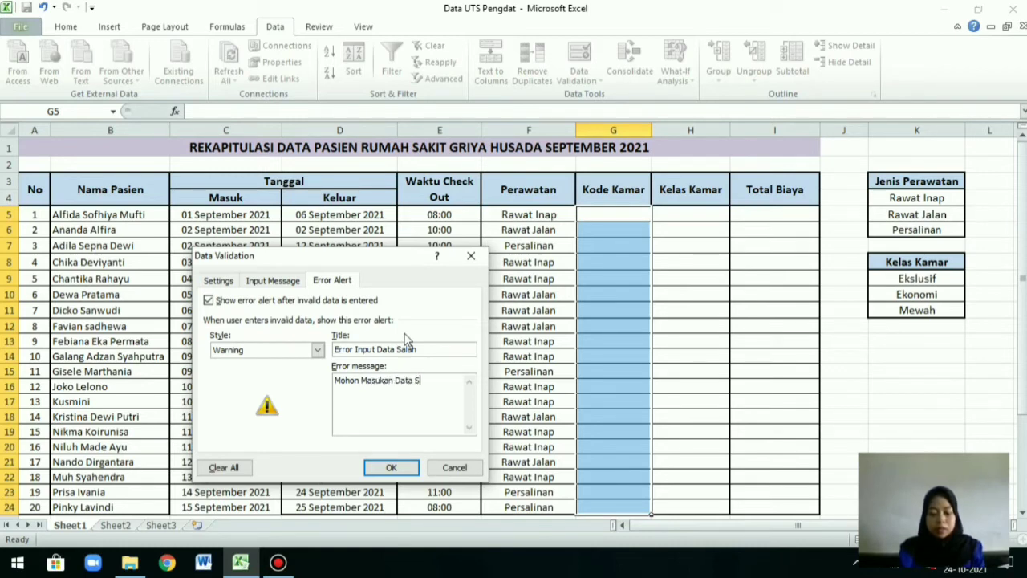
{"action": "type", "text": "esuai Perintah"}
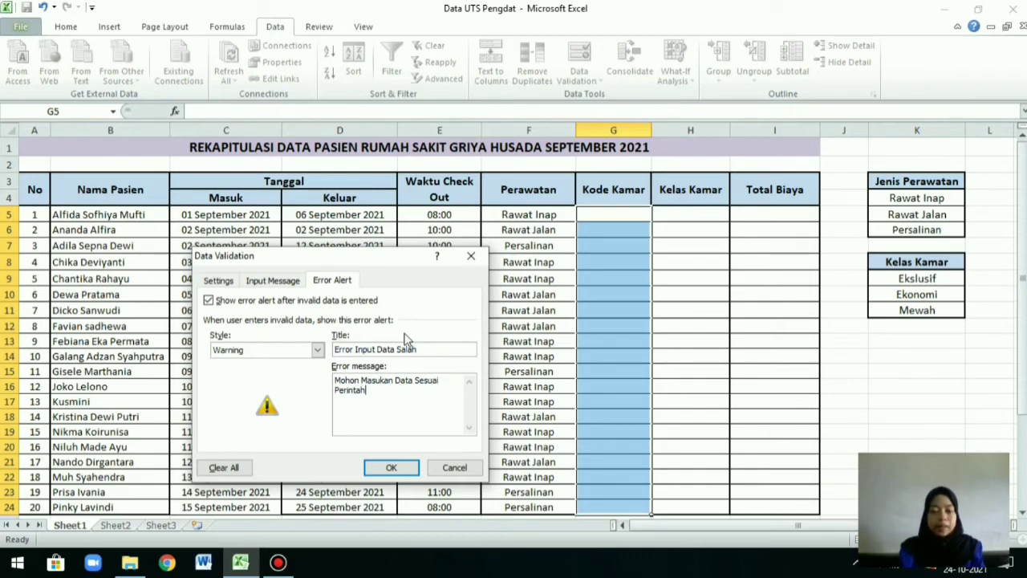
{"action": "left_click", "coordinate": [391, 467]}
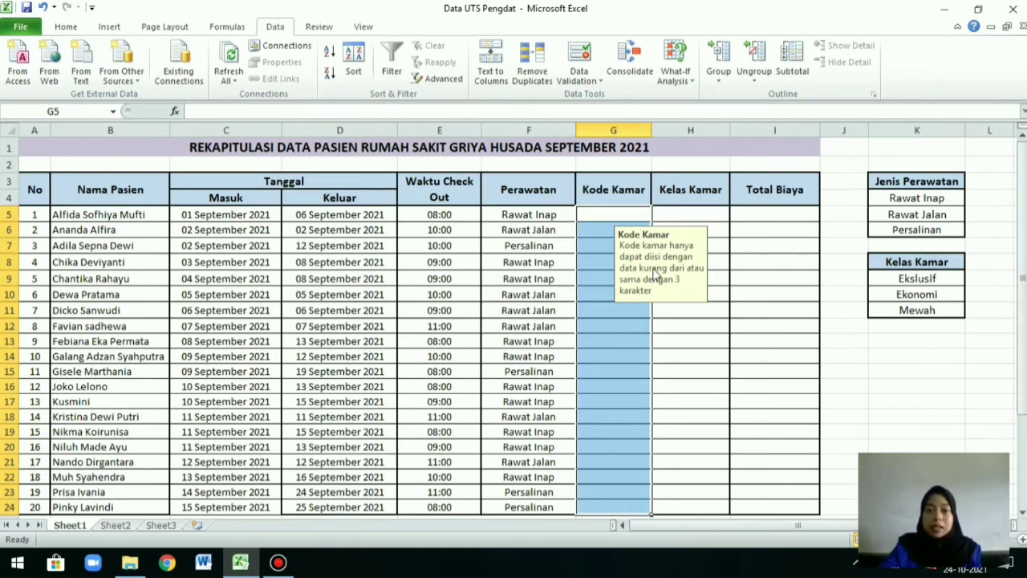
- Enter the room codes EKS in G5 and VIP in G7 of the Kode Kamar column
{"action": "left_click", "coordinate": [601, 216]}
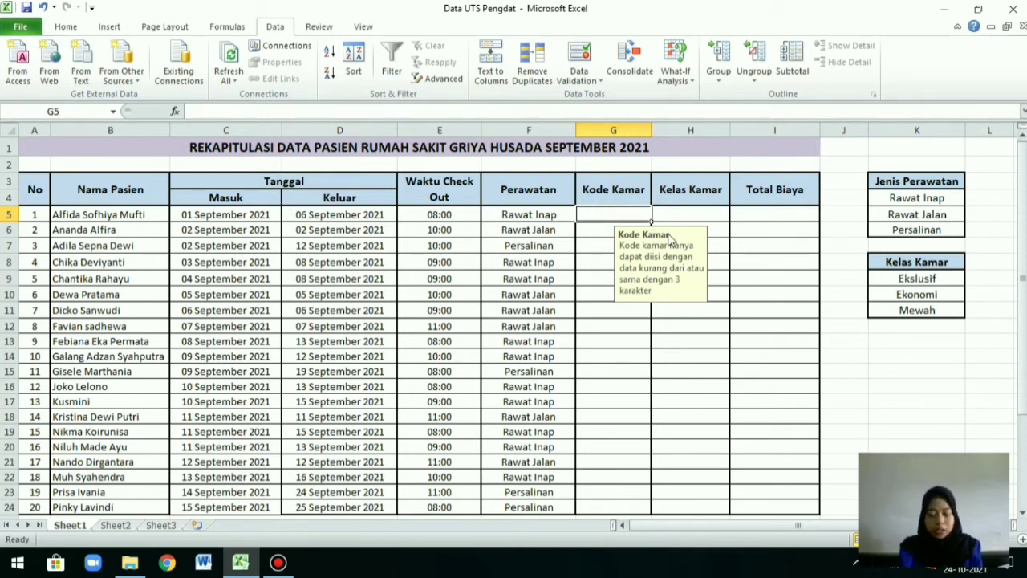
{"action": "type", "text": "EKS"}
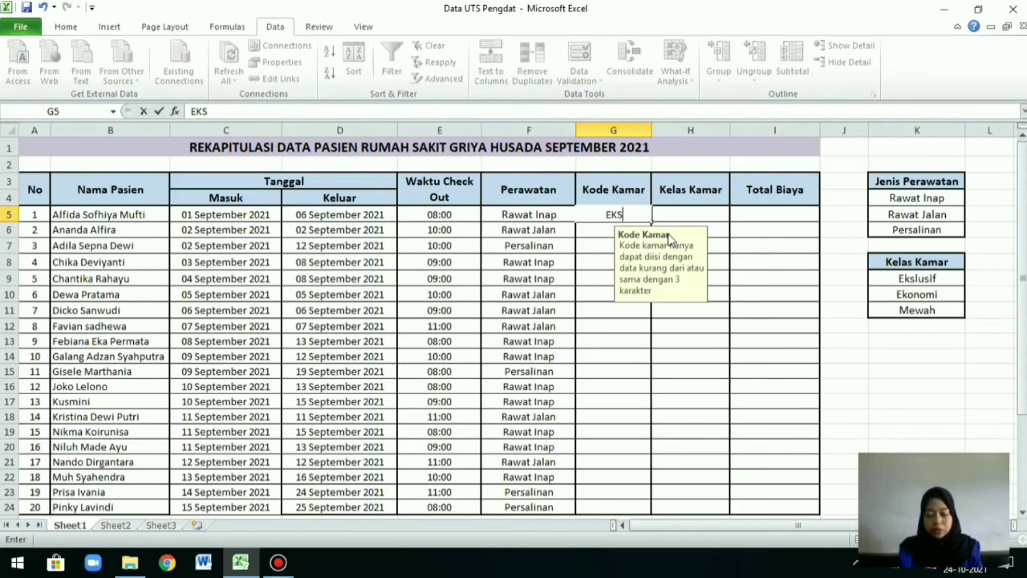
{"action": "key", "text": "Return"}
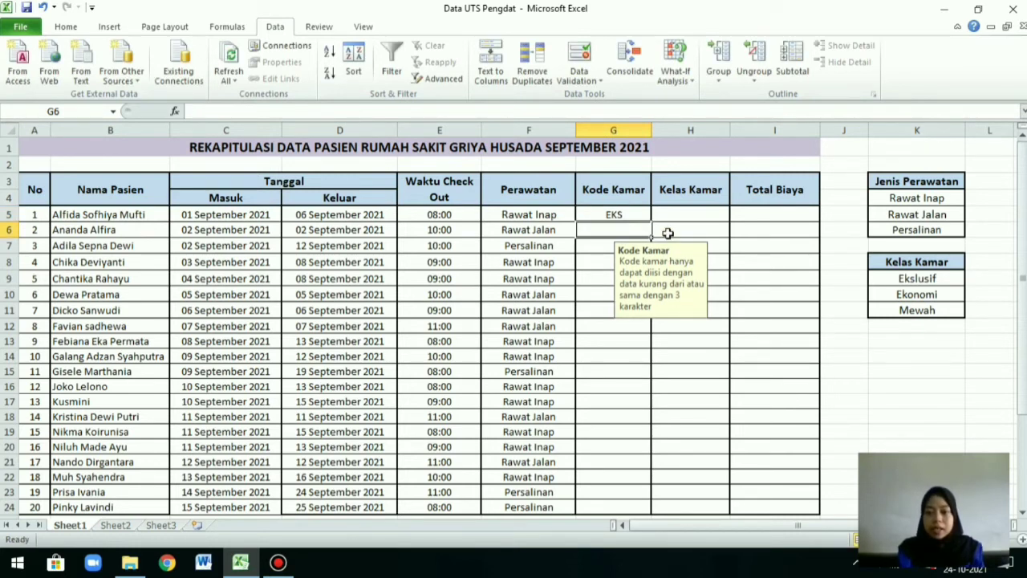
{"action": "key", "text": "Return"}
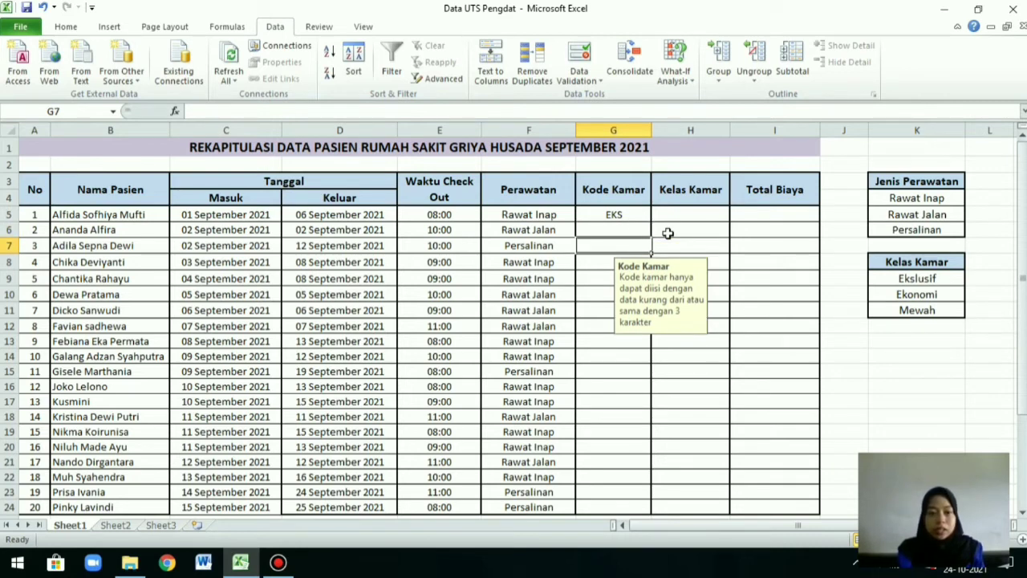
{"action": "type", "text": "VIP"}
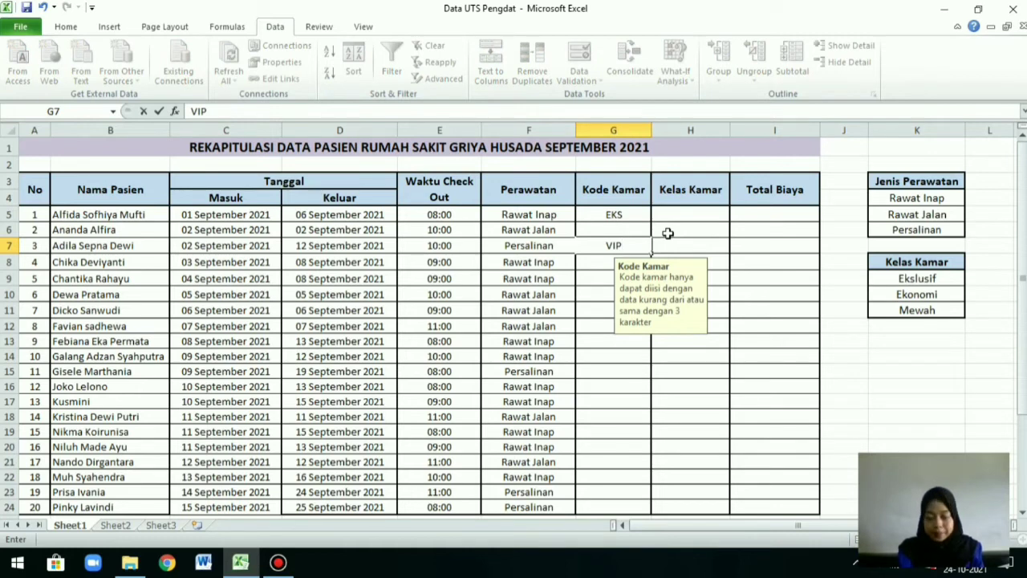
{"action": "key", "text": "Tab"}
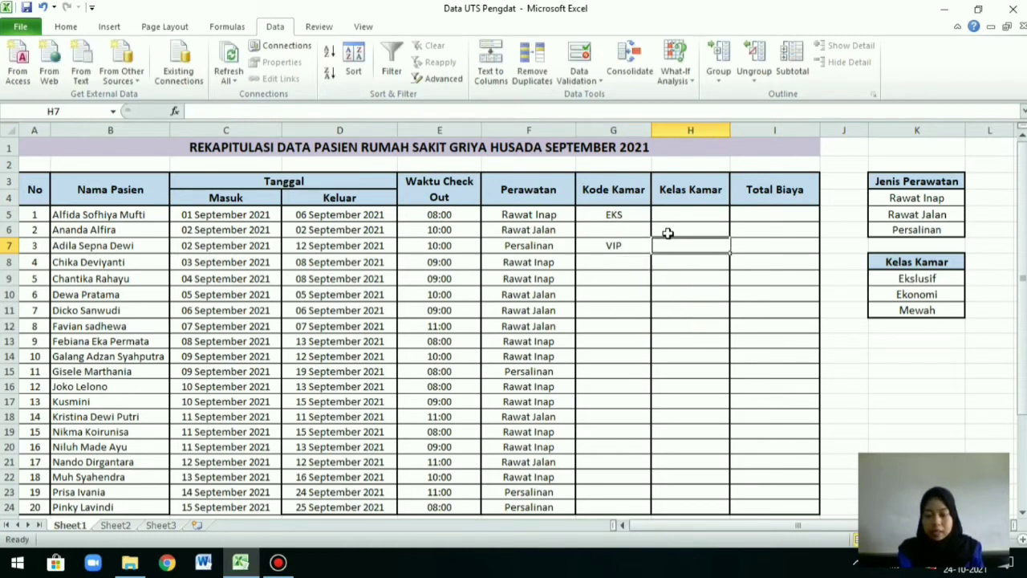
{"action": "key", "text": "Return"}
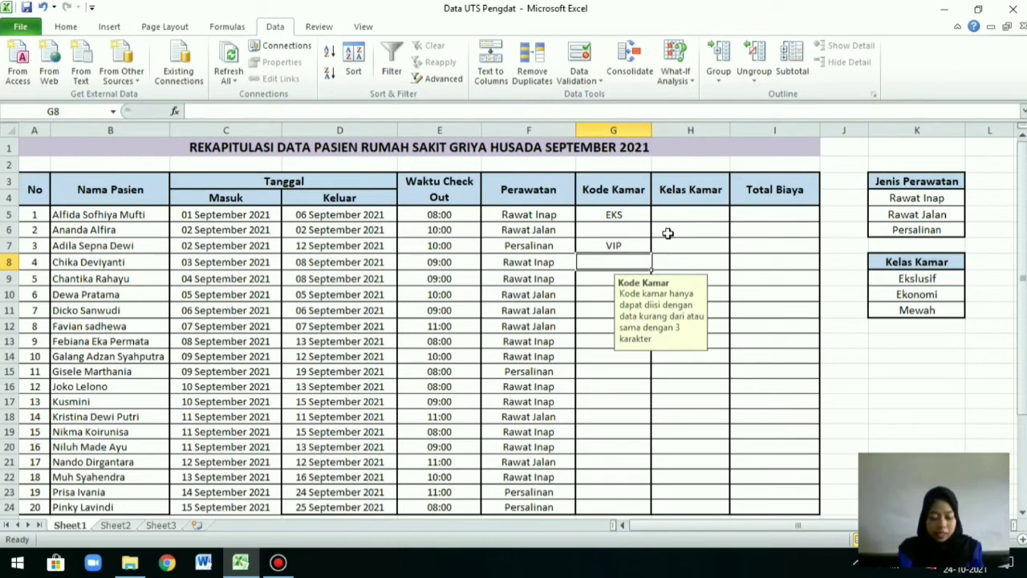
- Try to enter the four-character room code EKOM in G8 to test the validation, and dismiss the error alert
{"action": "type", "text": "EKOM"}
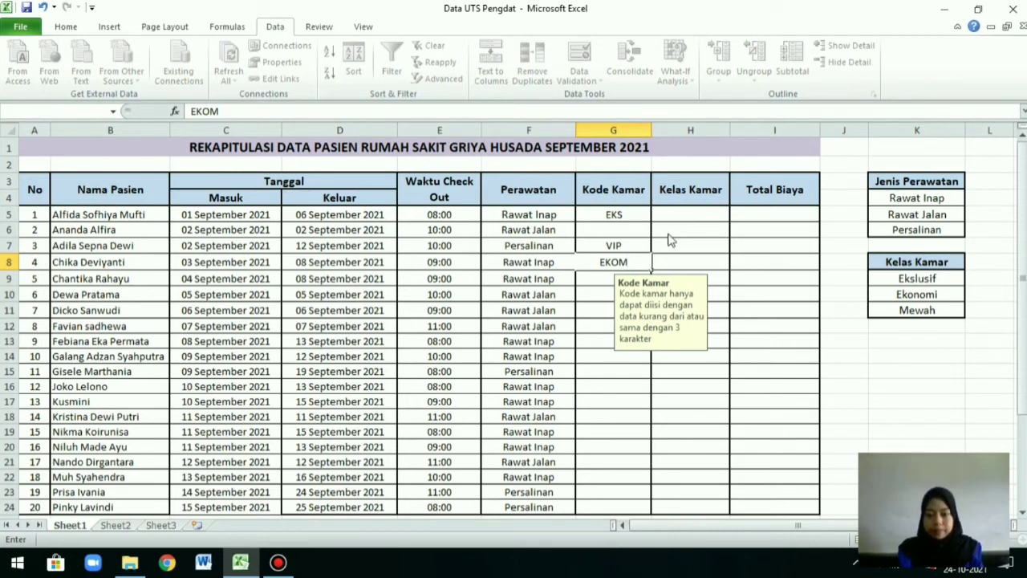
{"action": "key", "text": "Return"}
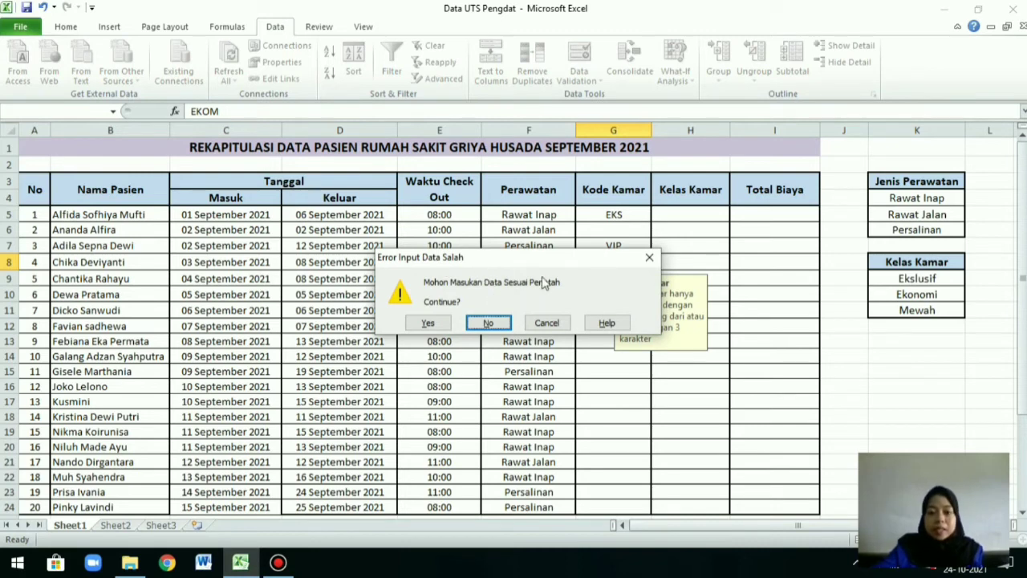
{"action": "left_click", "coordinate": [649, 256]}
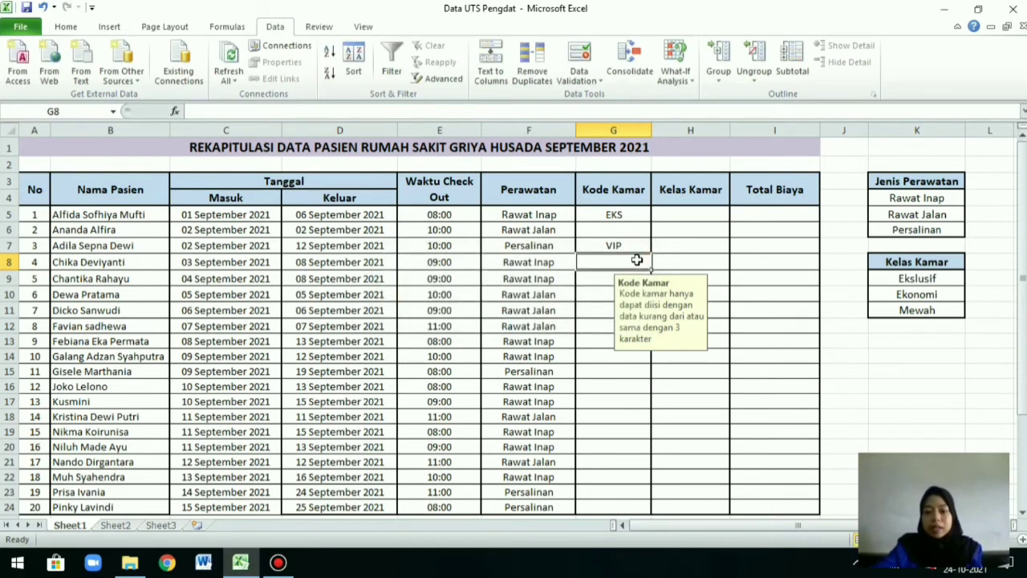
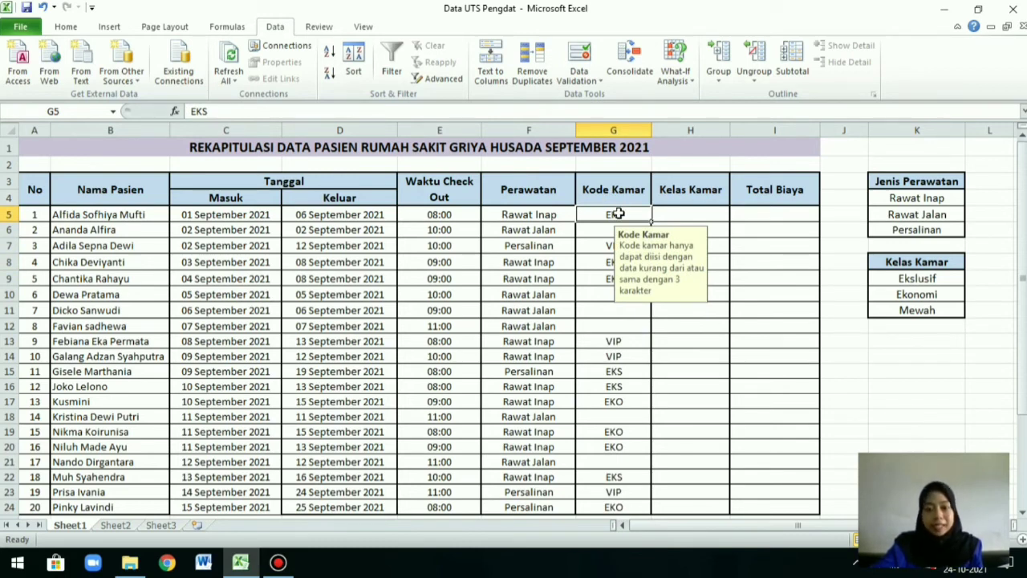
- Look through the room codes in the Kode Kamar column and the adjacent Kelas Kamar column
{"action": "scroll", "coordinate": [618, 213], "scroll_direction": "down", "scroll_amount": 1}
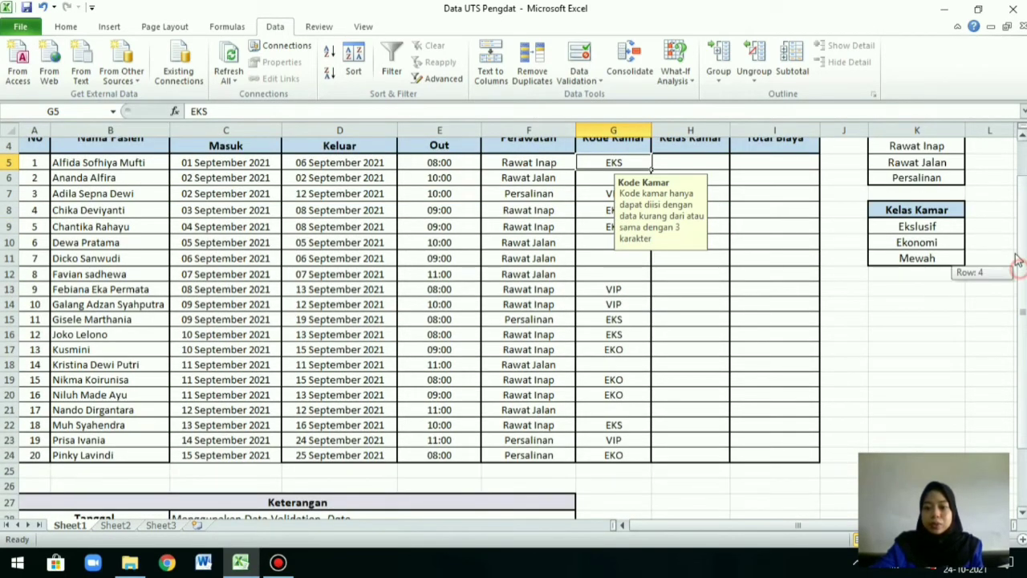
{"action": "scroll", "coordinate": [974, 246], "scroll_direction": "up", "scroll_amount": 1}
{"action": "left_click", "coordinate": [602, 195]}
{"action": "left_click", "coordinate": [598, 210]}
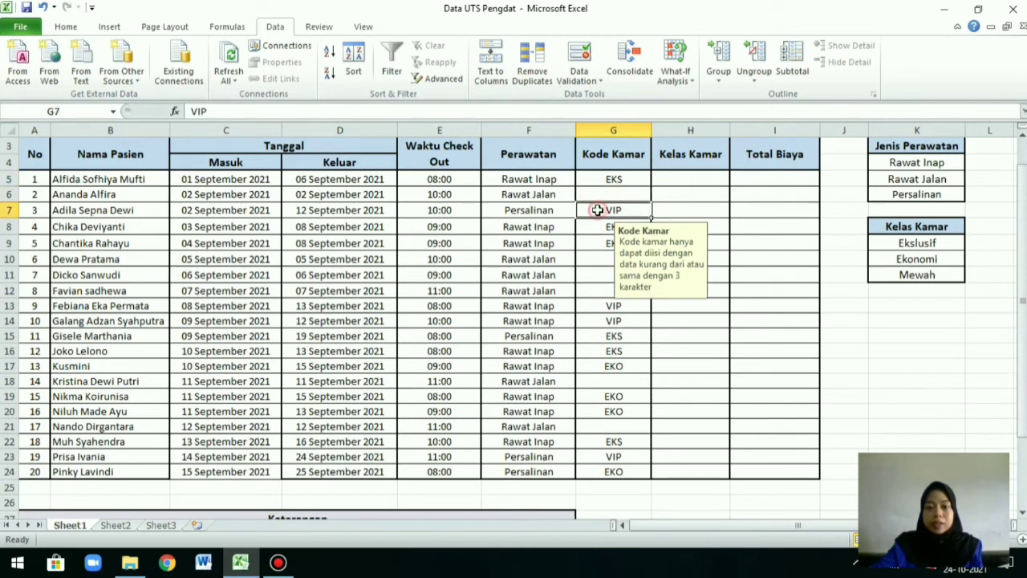
{"action": "left_click", "coordinate": [598, 227]}
{"action": "left_click", "coordinate": [682, 178]}
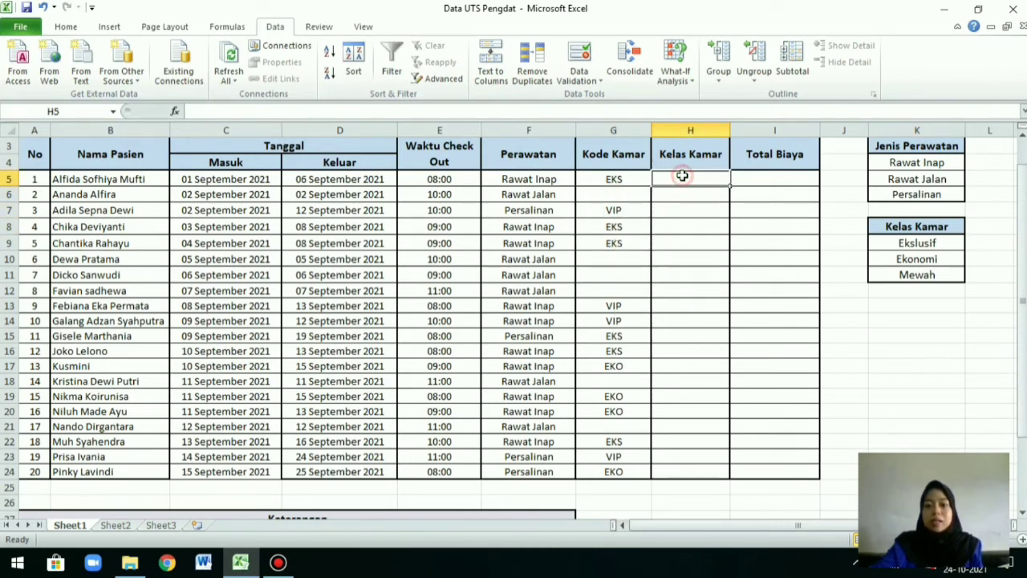
{"action": "scroll", "coordinate": [793, 230], "scroll_direction": "down", "scroll_amount": 1}
{"action": "scroll", "coordinate": [773, 230], "scroll_direction": "up", "scroll_amount": 3}
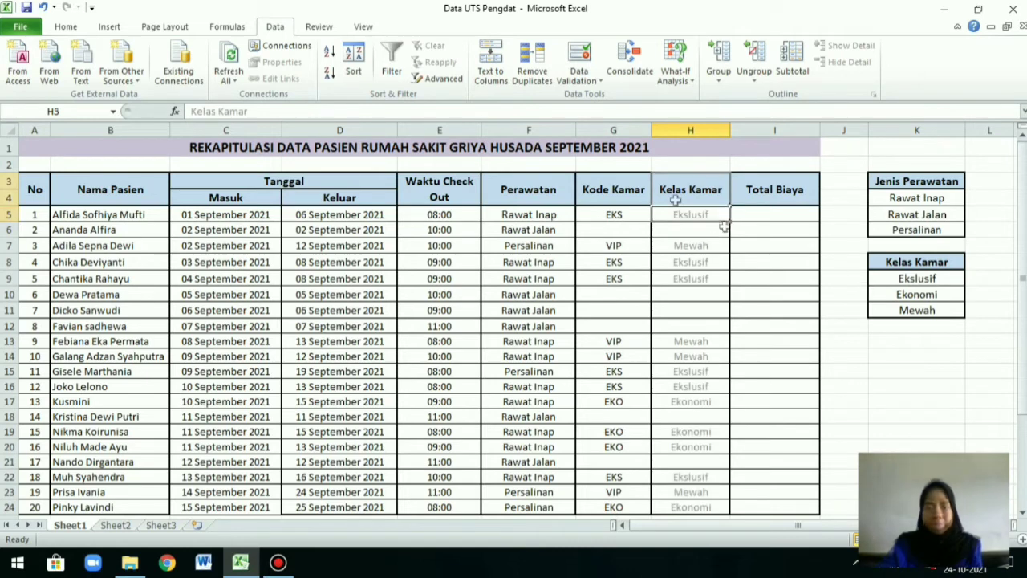
{"action": "left_click", "coordinate": [677, 201]}
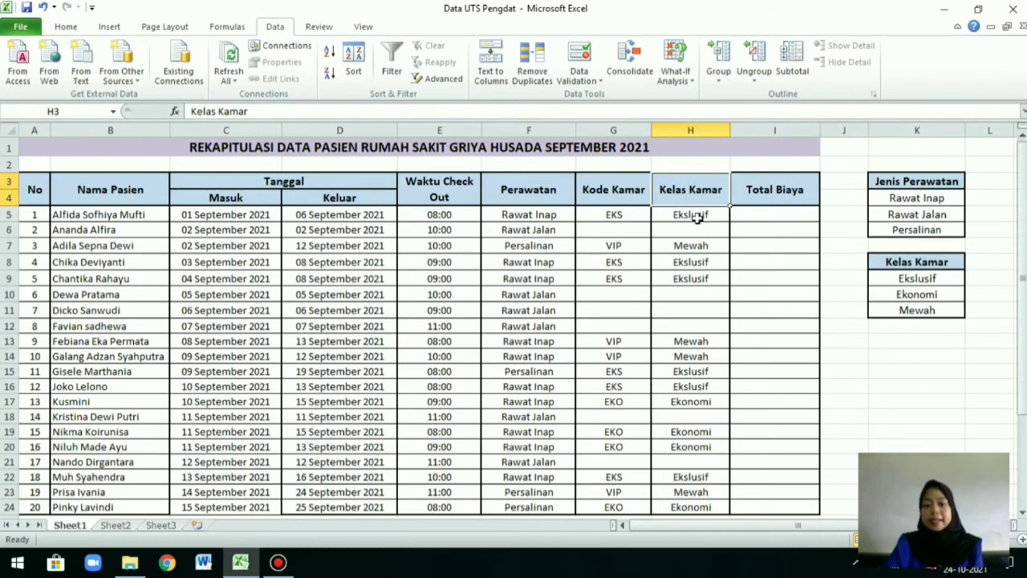
- Examine the list validation of Kelas Kamar cell H5, covering its source, input message, error alert and selectable options
{"action": "left_click", "coordinate": [692, 214]}
{"action": "left_click", "coordinate": [598, 56]}
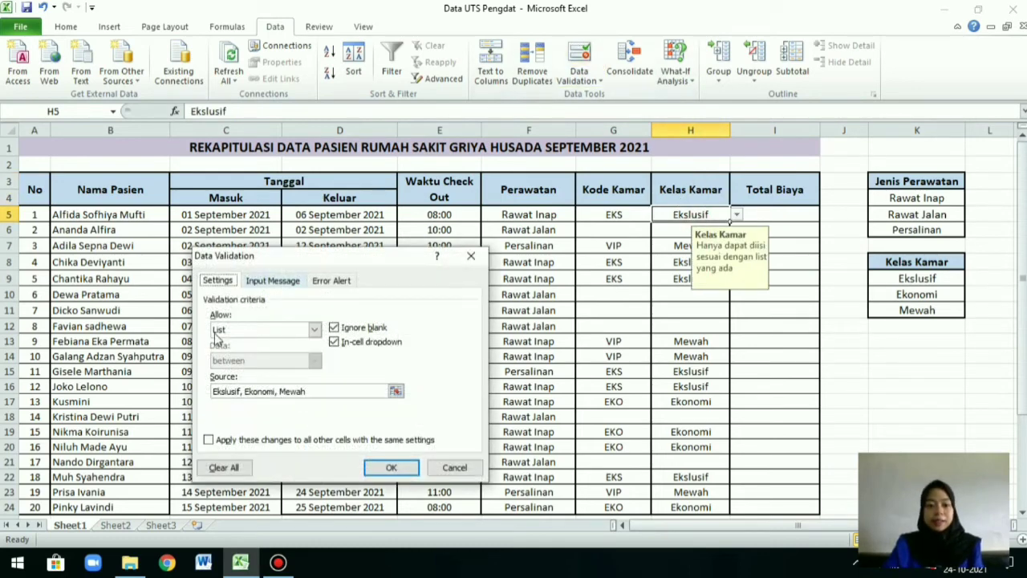
{"action": "left_click", "coordinate": [228, 392]}
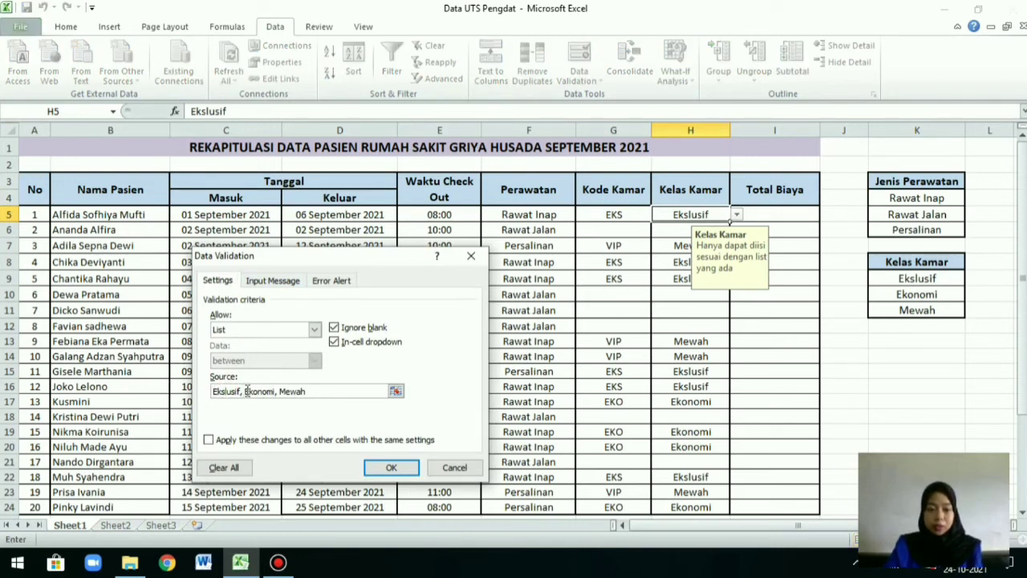
{"action": "left_click", "coordinate": [298, 391]}
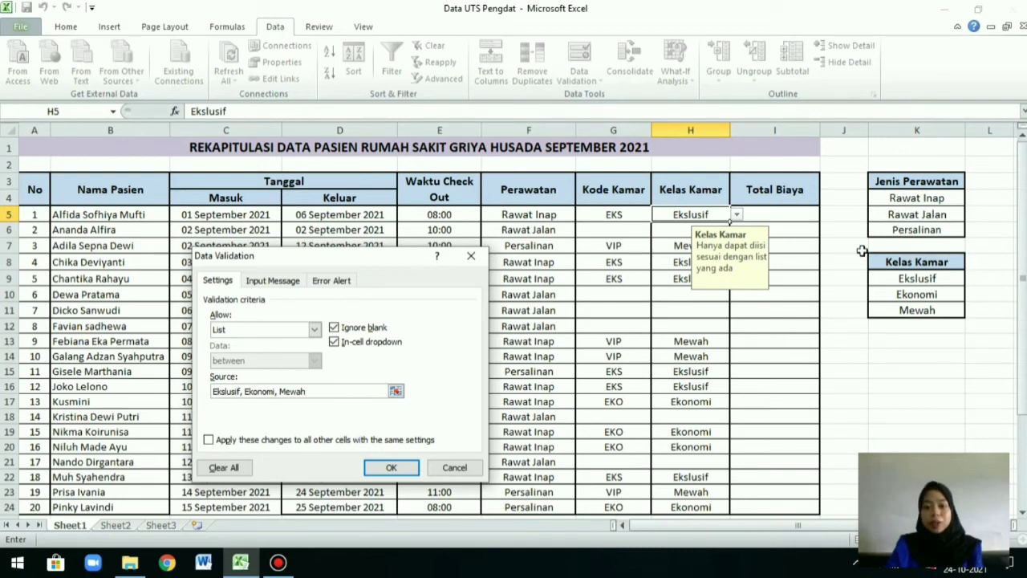
{"action": "left_click", "coordinate": [256, 283]}
{"action": "left_click", "coordinate": [321, 281]}
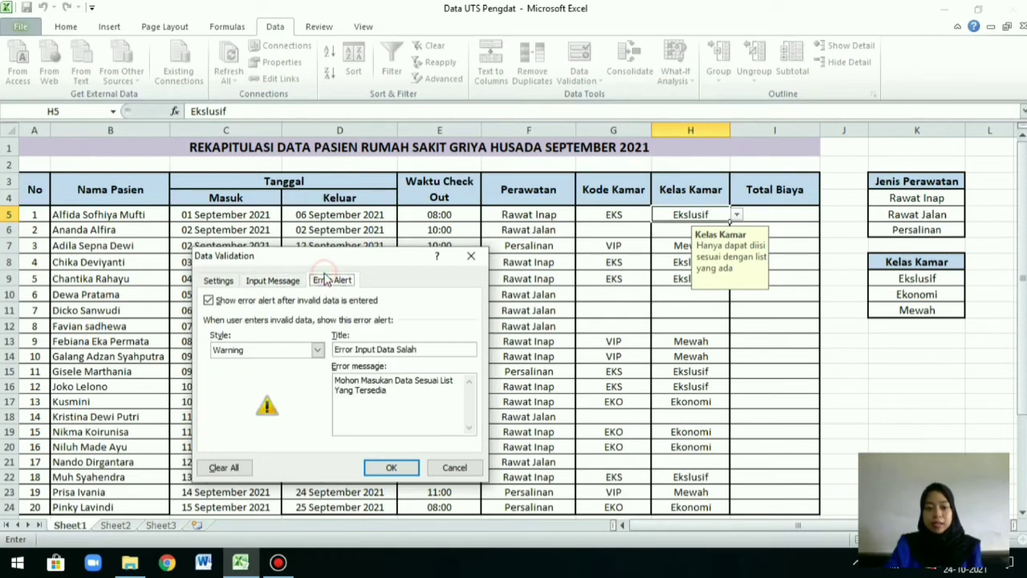
{"action": "left_click", "coordinate": [471, 255]}
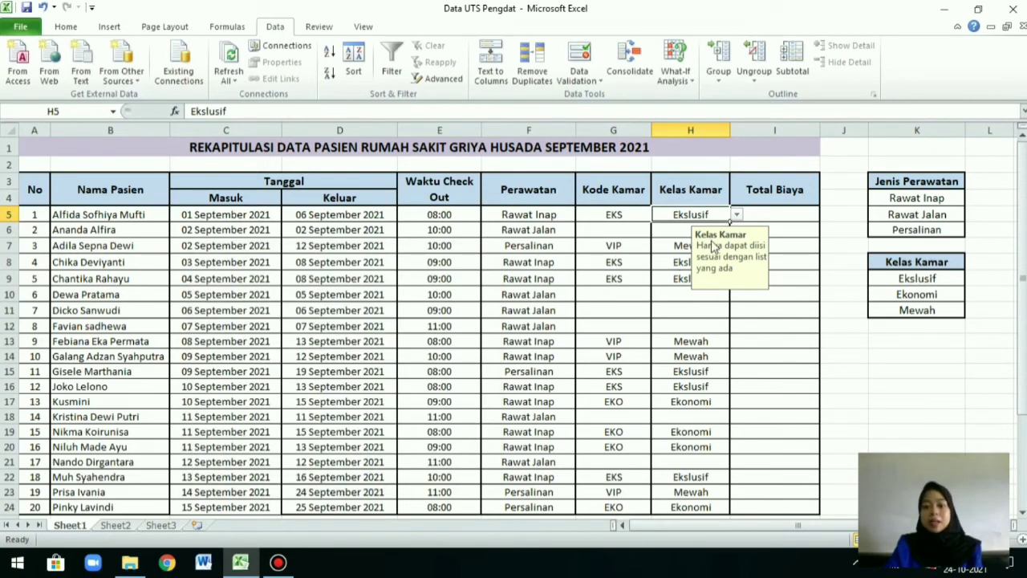
{"action": "left_click", "coordinate": [737, 214]}
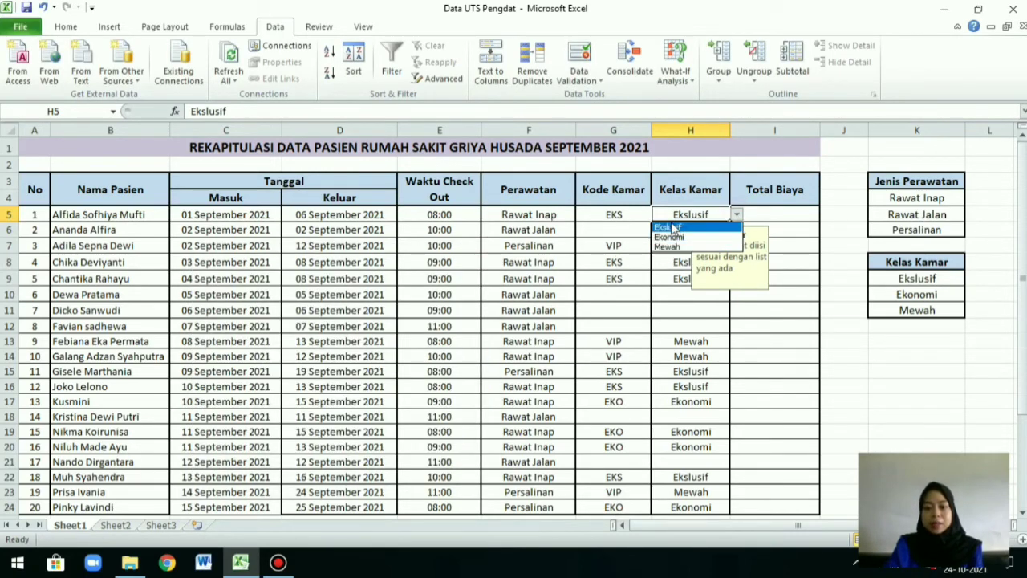
{"action": "key", "text": "Escape"}
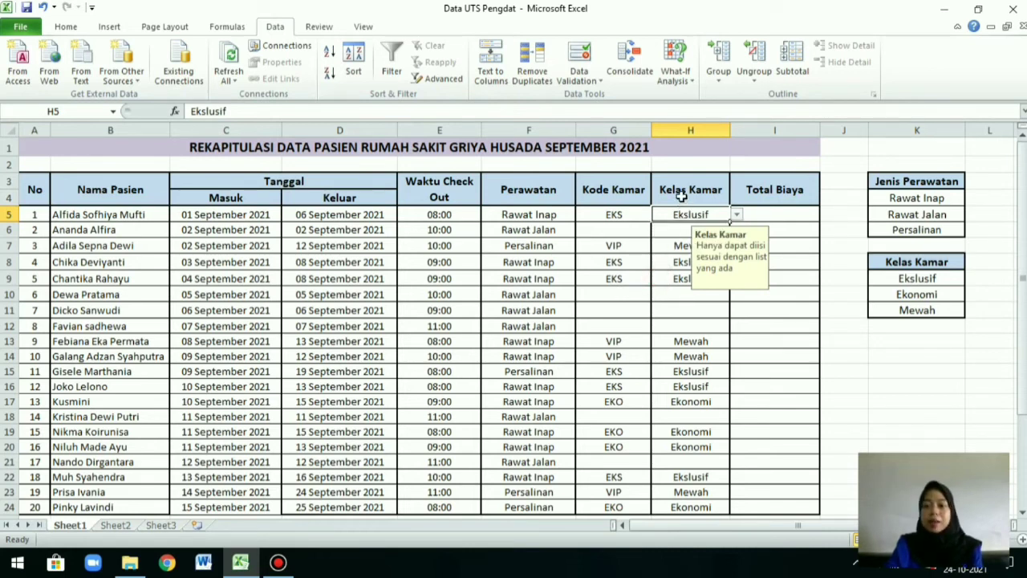
- Set the validation of Total Biaya cells I5:I24 to allow only whole numbers greater than 300.000
{"action": "left_click", "coordinate": [767, 193]}
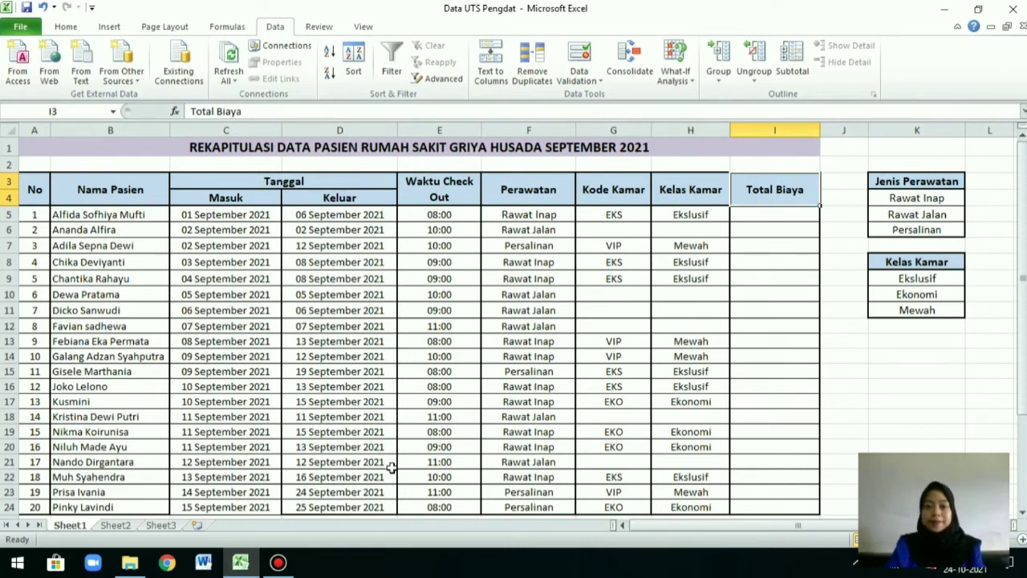
{"action": "left_click_drag", "start_coordinate": [770, 215], "coordinate": [775, 503]}
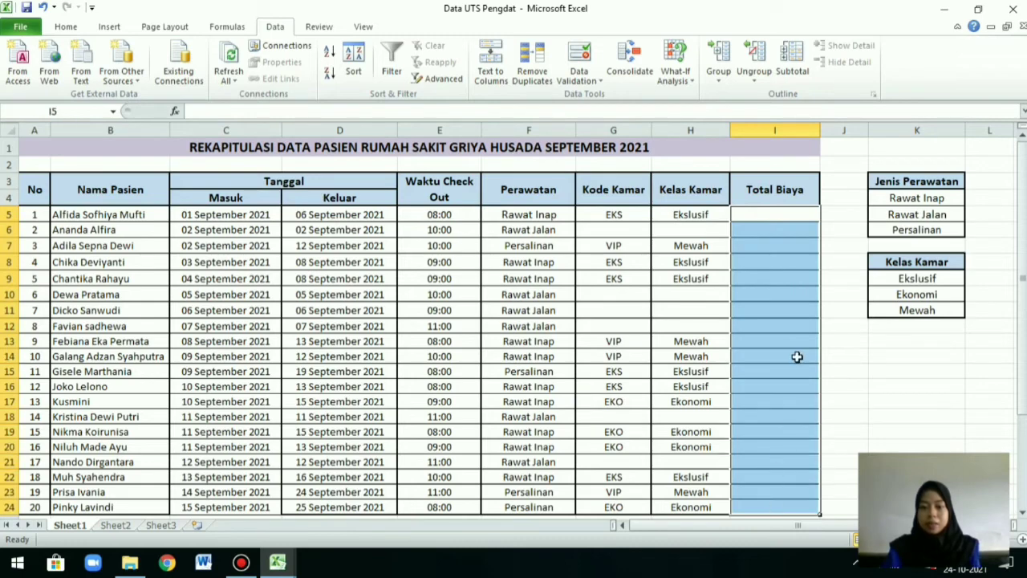
{"action": "left_click", "coordinate": [585, 63]}
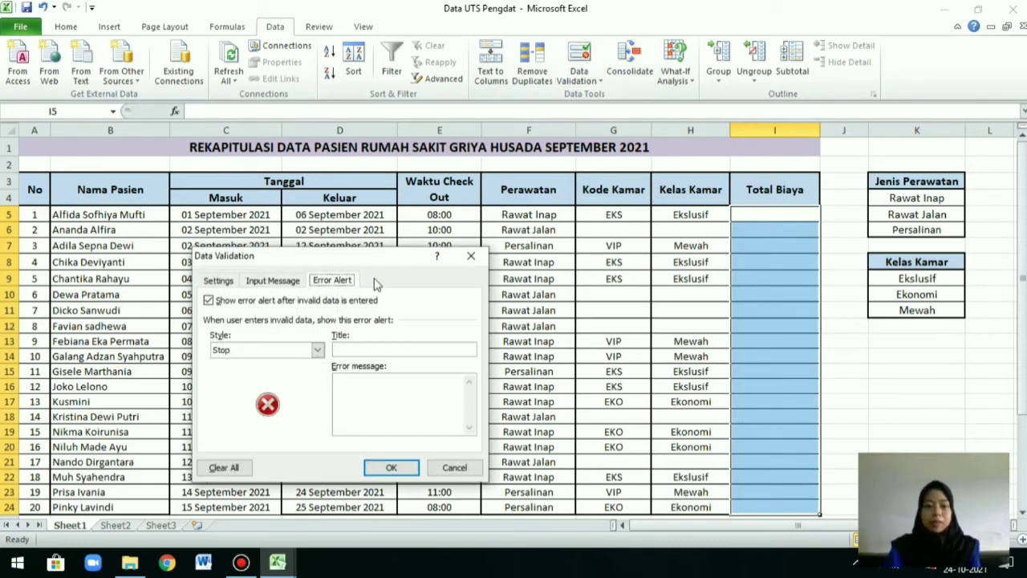
{"action": "left_click", "coordinate": [220, 282]}
{"action": "left_click", "coordinate": [313, 330]}
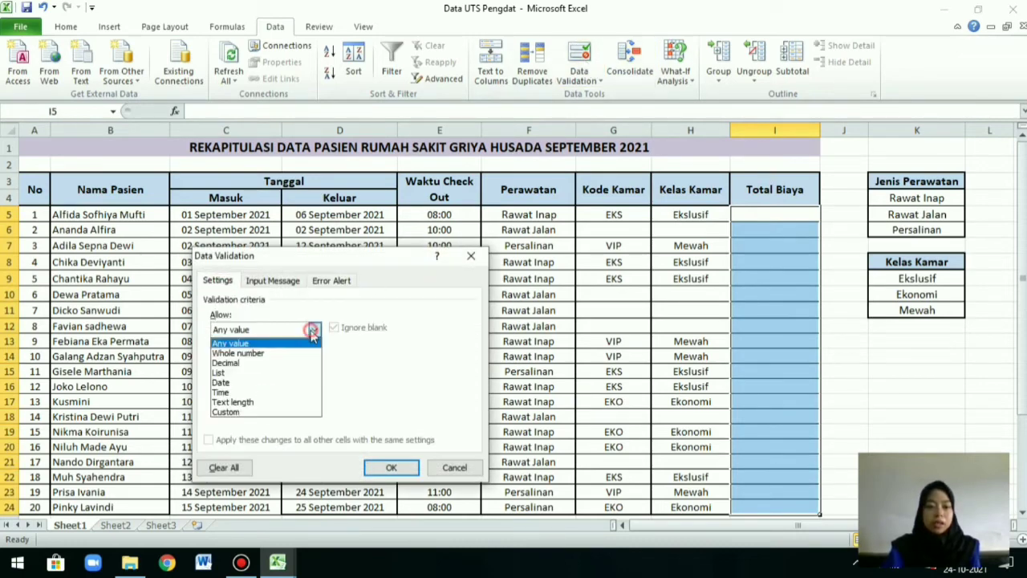
{"action": "left_click", "coordinate": [311, 348]}
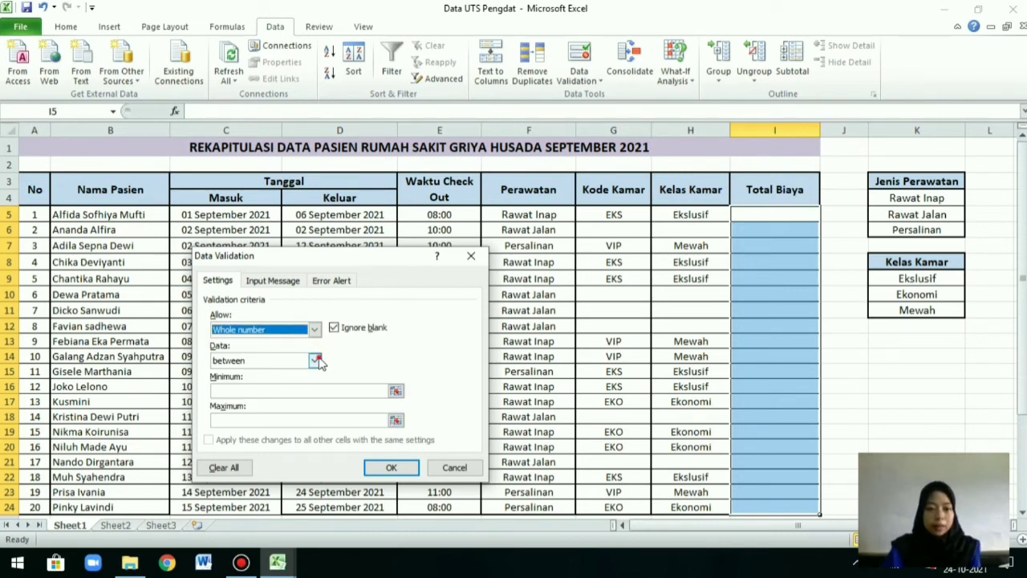
{"action": "left_click", "coordinate": [315, 361]}
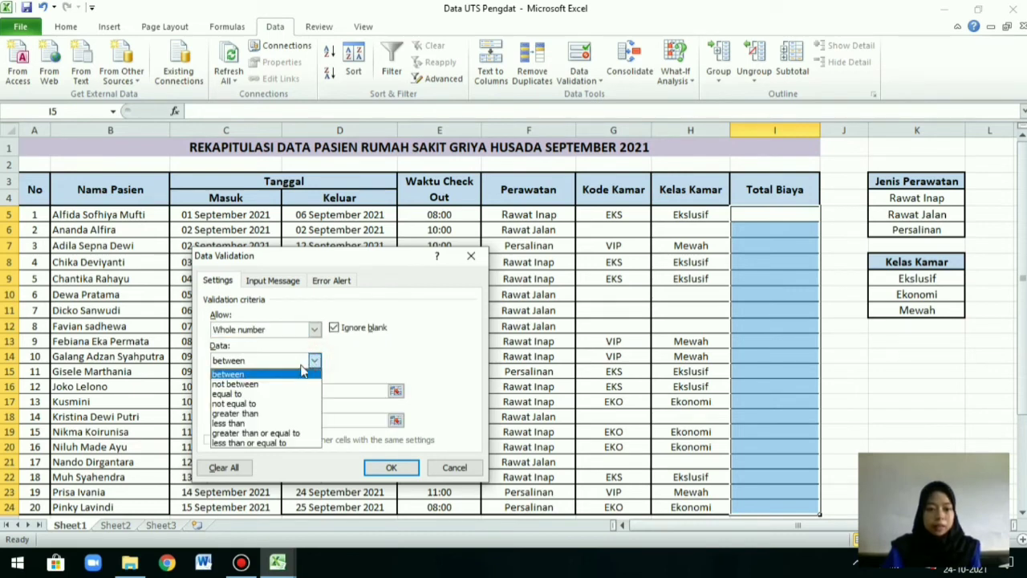
{"action": "left_click", "coordinate": [269, 414]}
{"action": "left_click", "coordinate": [265, 390]}
{"action": "type", "text": "3"}
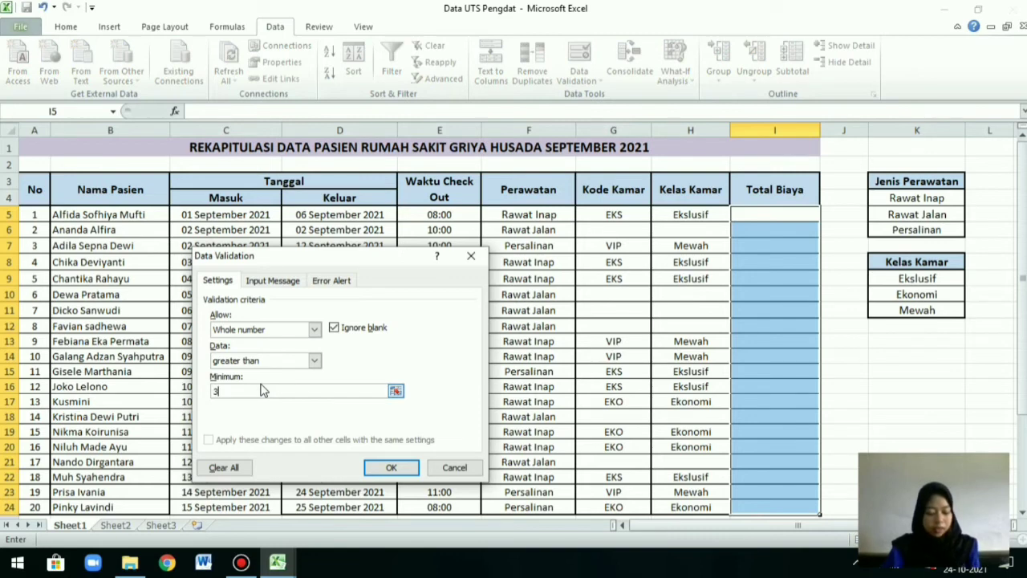
{"action": "type", "text": "00"}
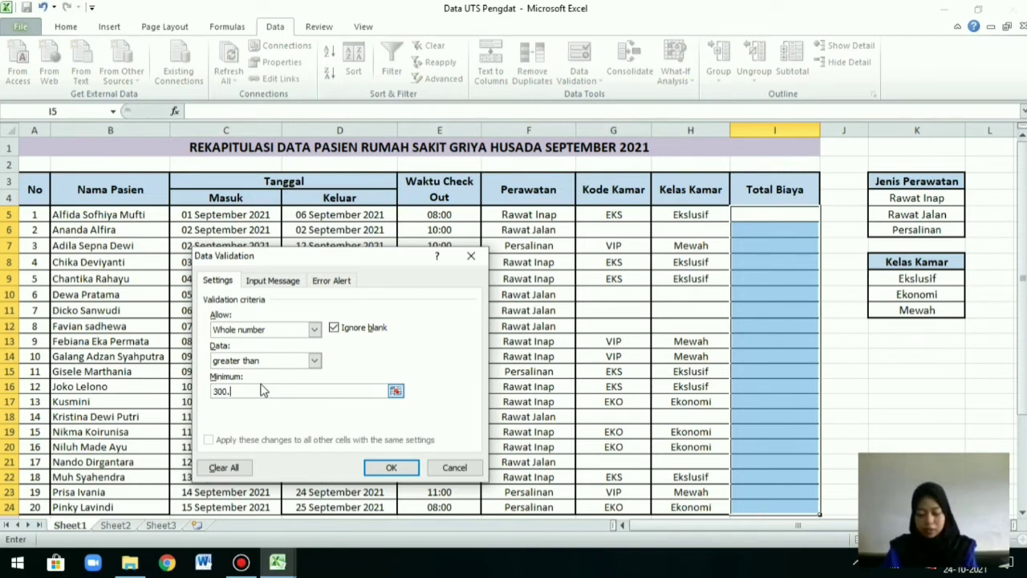
{"action": "type", "text": ".000"}
- Add an input message titled "Total Biaya" with the text "Hanya dapat diisi dnegan data lebih dari 300.000" to the validation
{"action": "left_click", "coordinate": [282, 286]}
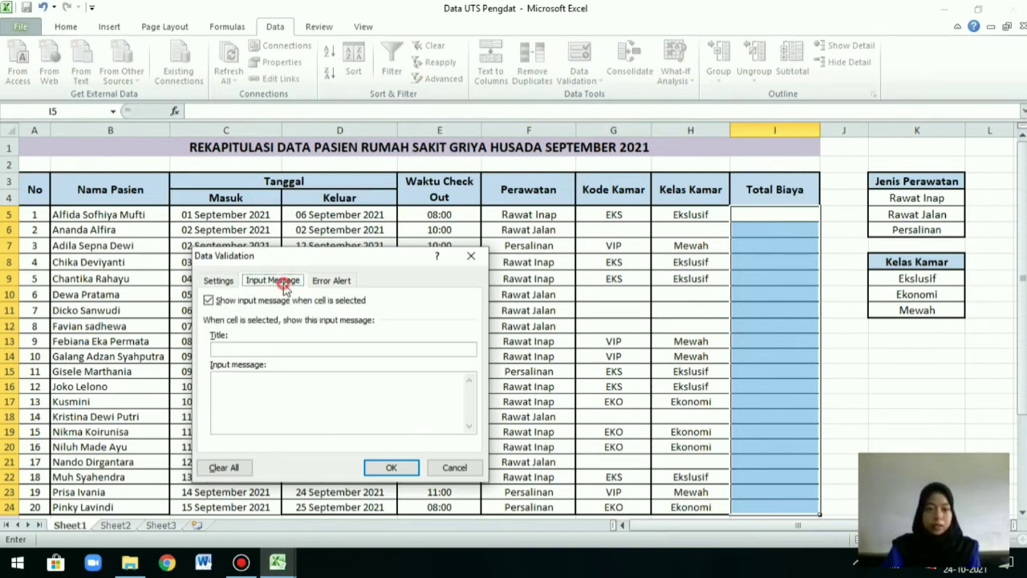
{"action": "left_click", "coordinate": [279, 348]}
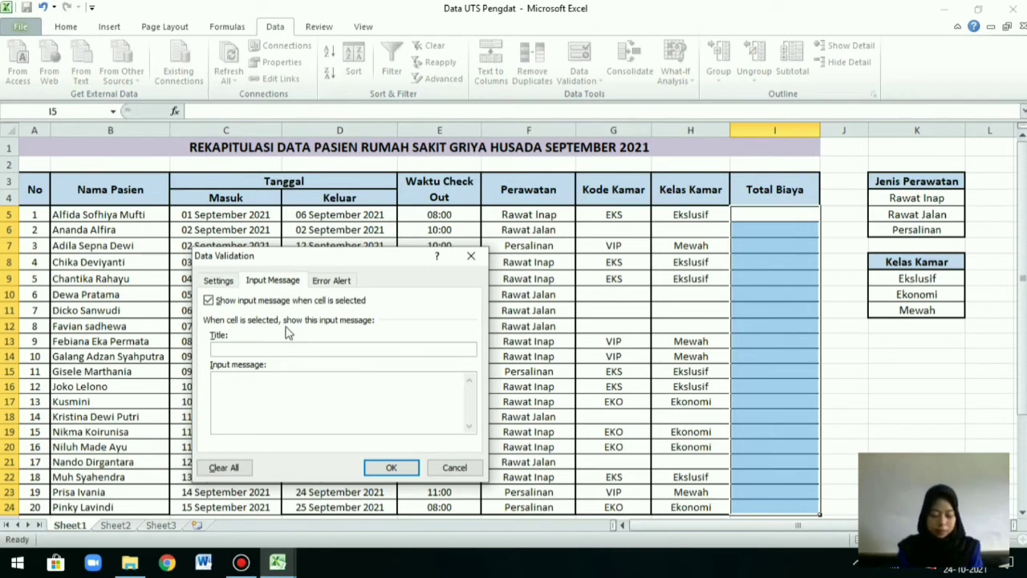
{"action": "type", "text": "To"}
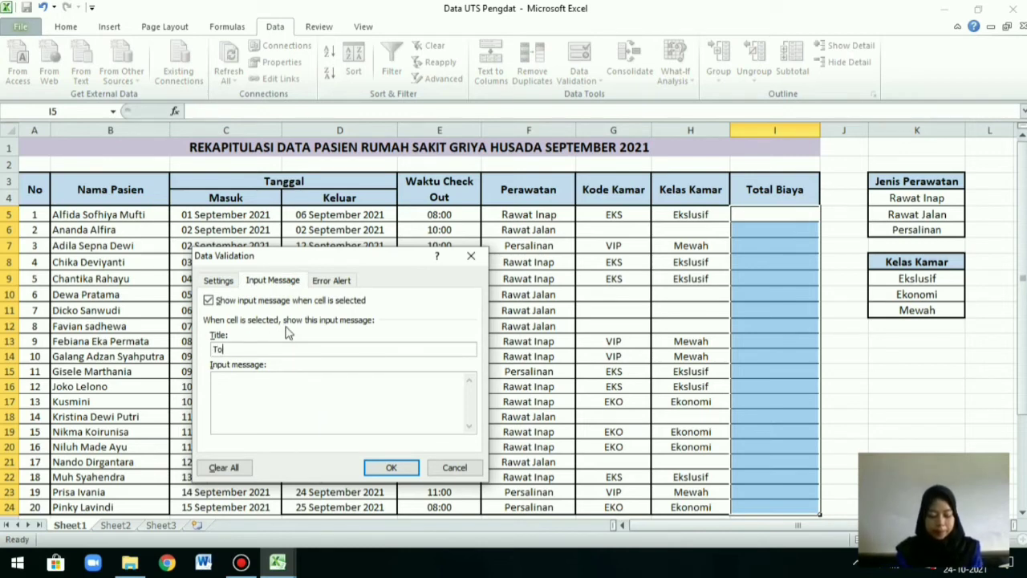
{"action": "type", "text": "tal Biaya"}
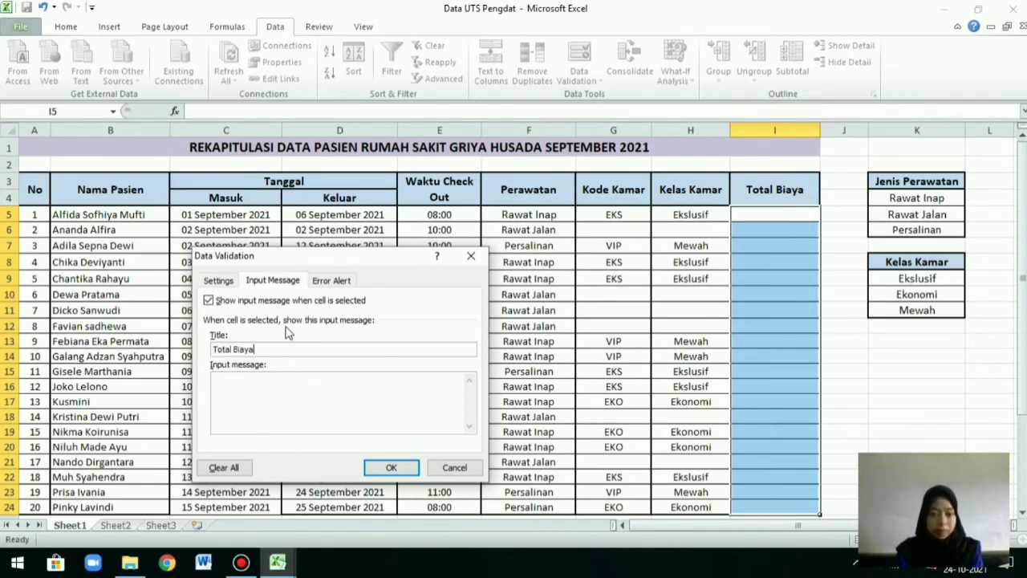
{"action": "left_click", "coordinate": [309, 392]}
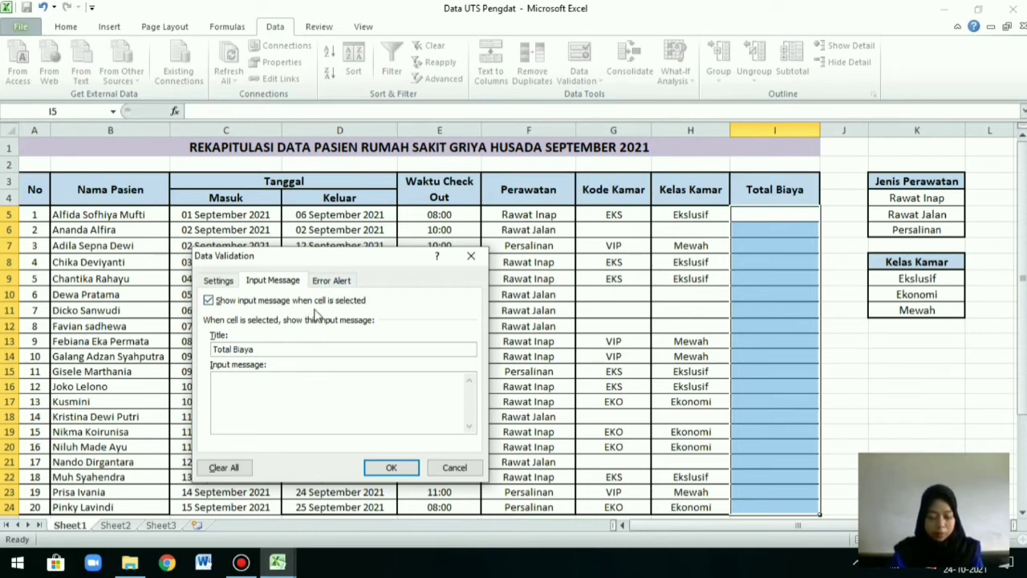
{"action": "type", "text": "Han"}
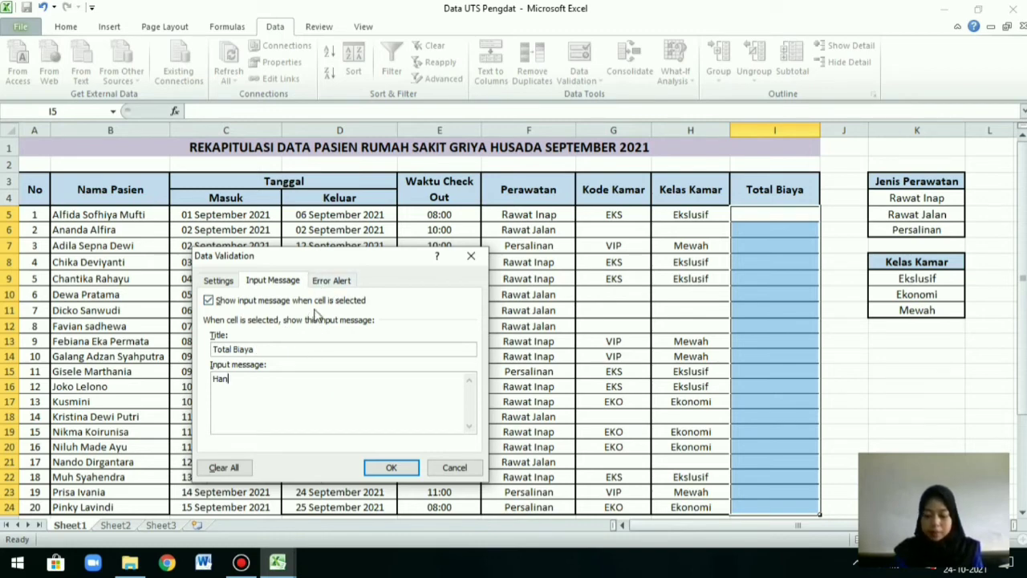
{"action": "type", "text": "ya dapat "}
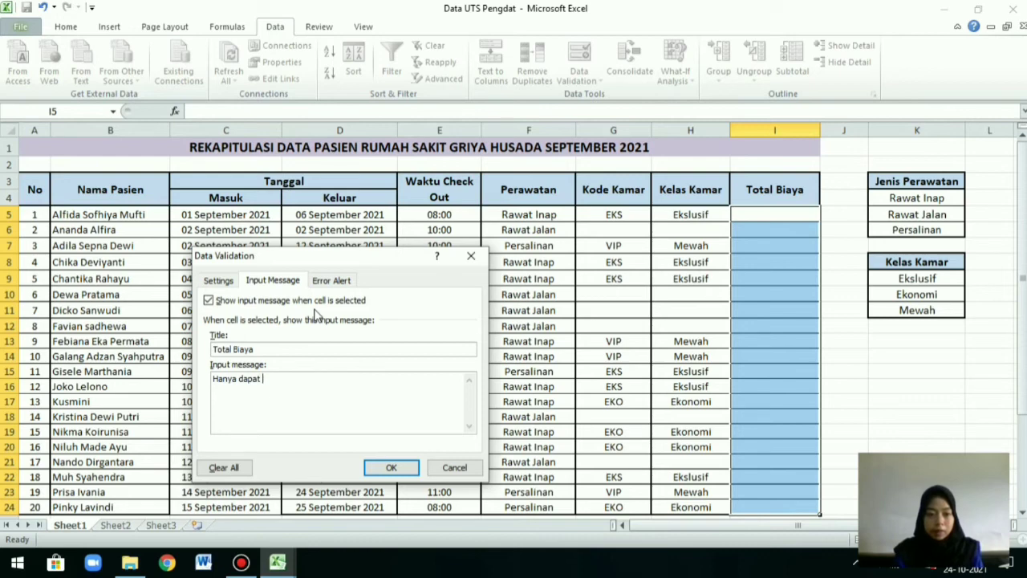
{"action": "type", "text": "diisi dneg"}
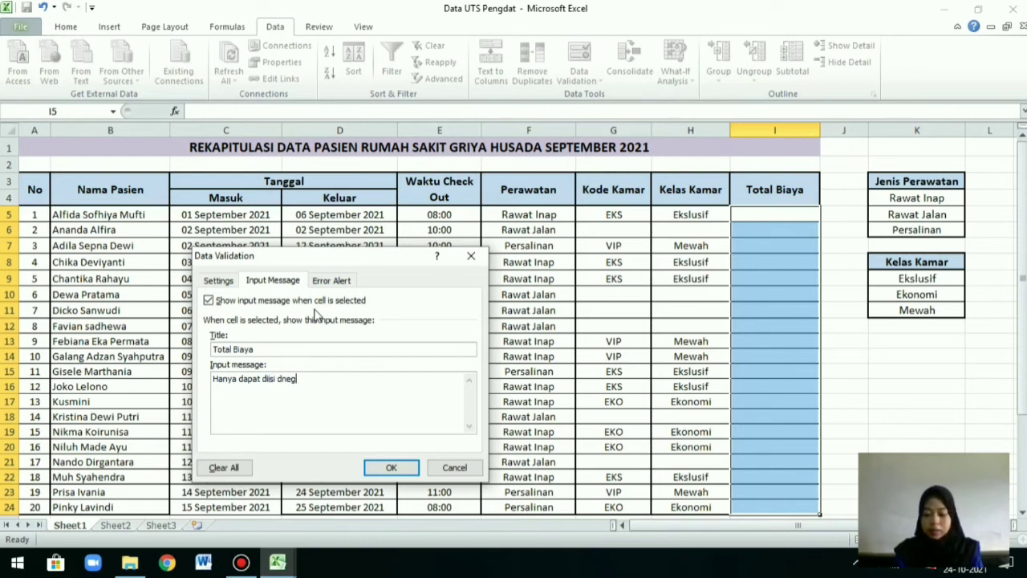
{"action": "type", "text": "an data le"}
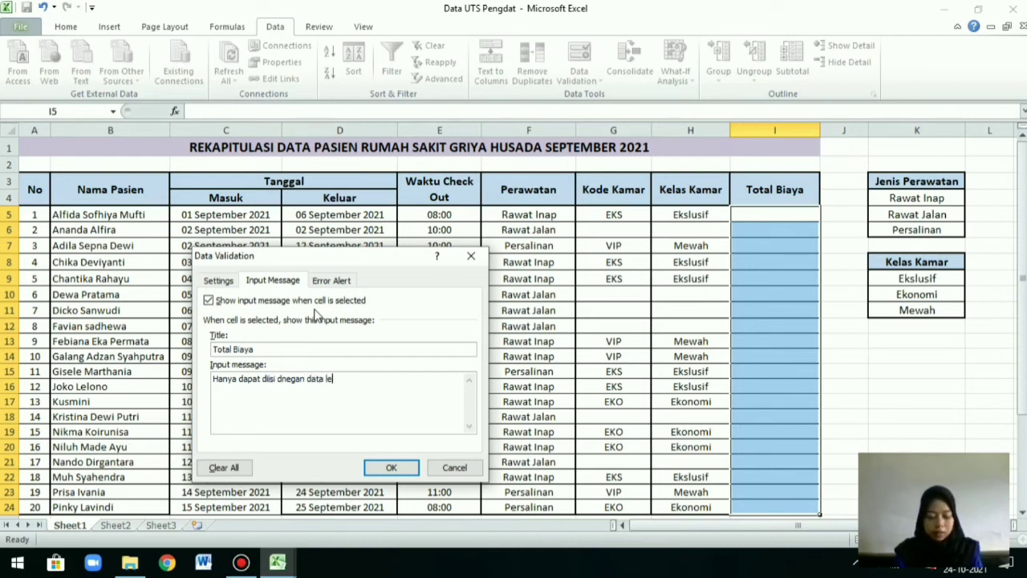
{"action": "type", "text": "bih da"}
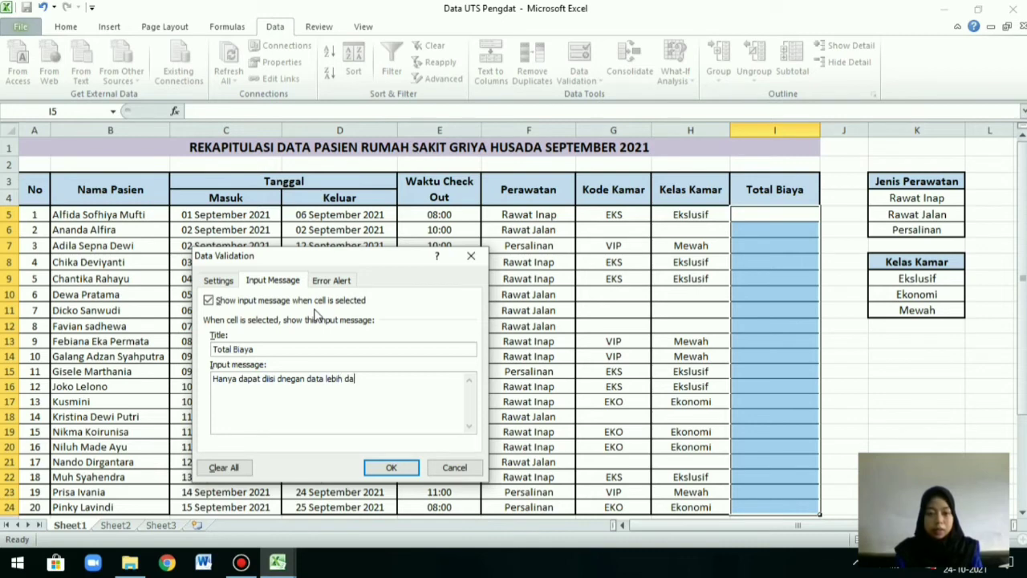
{"action": "type", "text": "ri 3"}
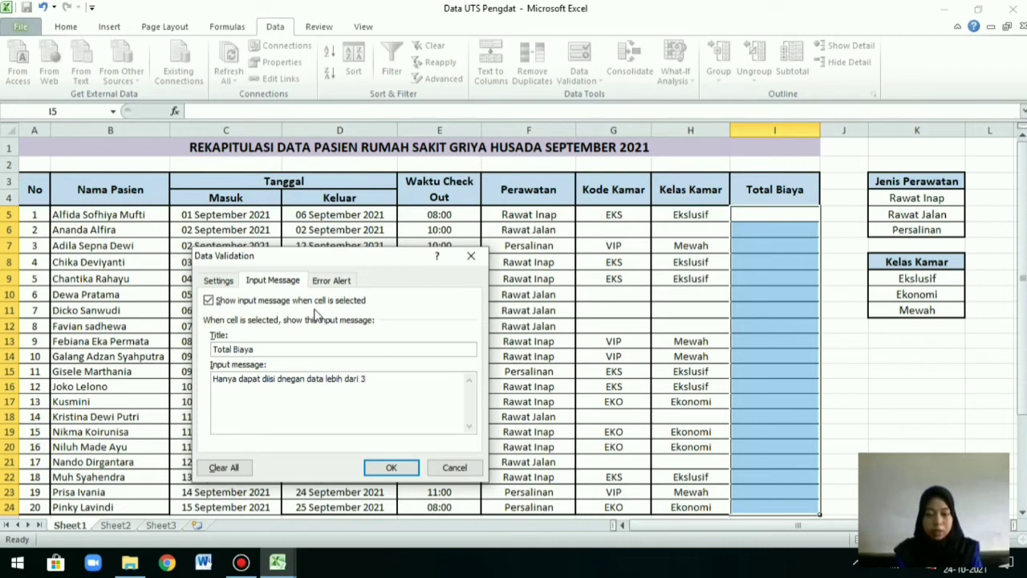
{"action": "type", "text": "00.0"}
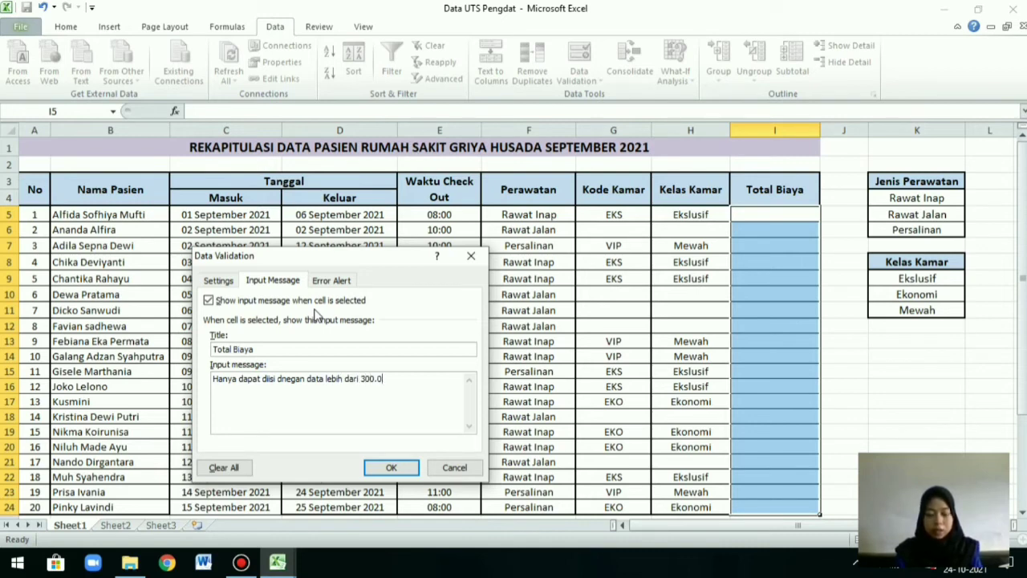
{"action": "type", "text": "00"}
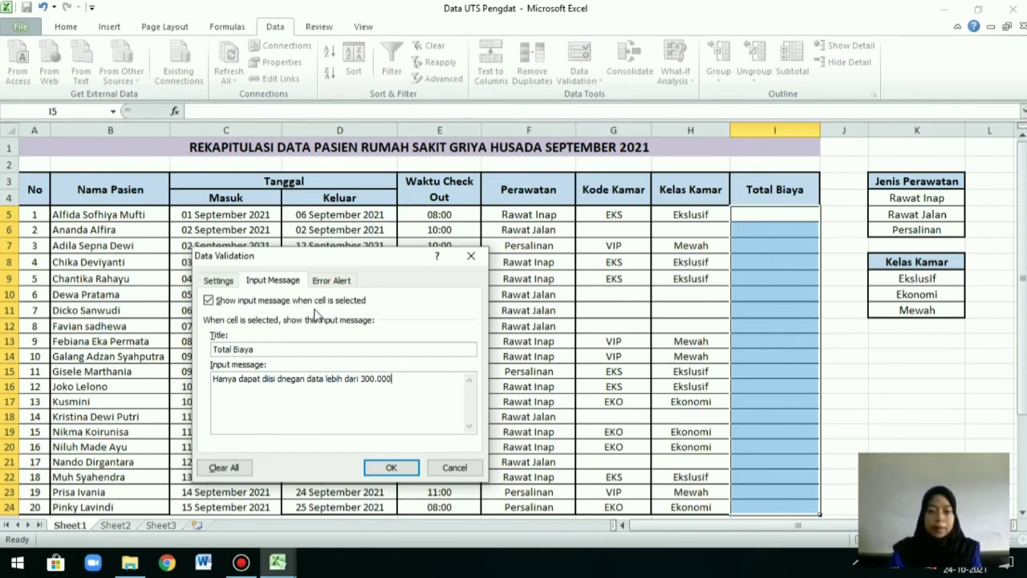
- Set the error alert style to Warning and its title to "Error Input Data Salah"
{"action": "left_click", "coordinate": [322, 280]}
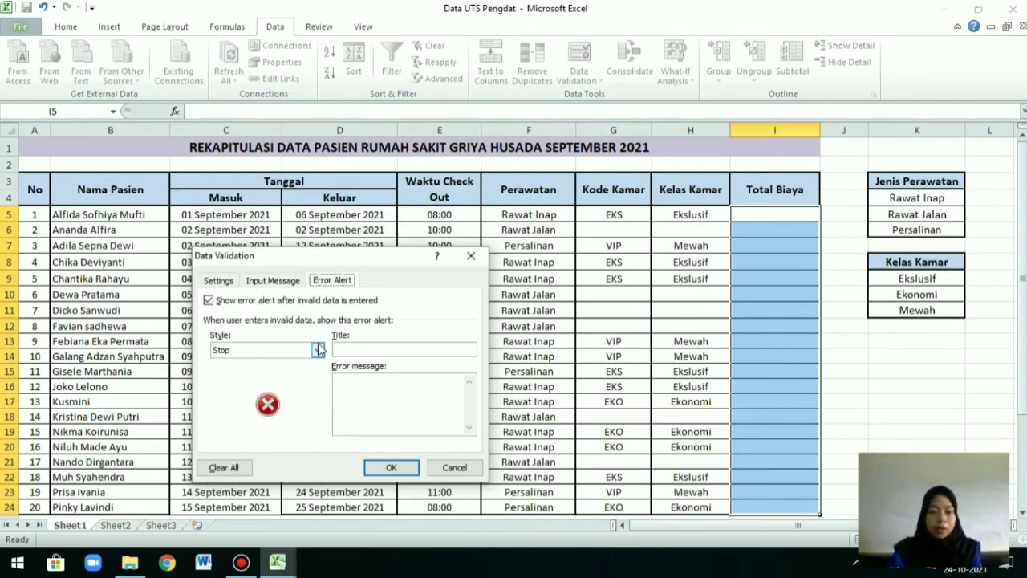
{"action": "left_click", "coordinate": [318, 350]}
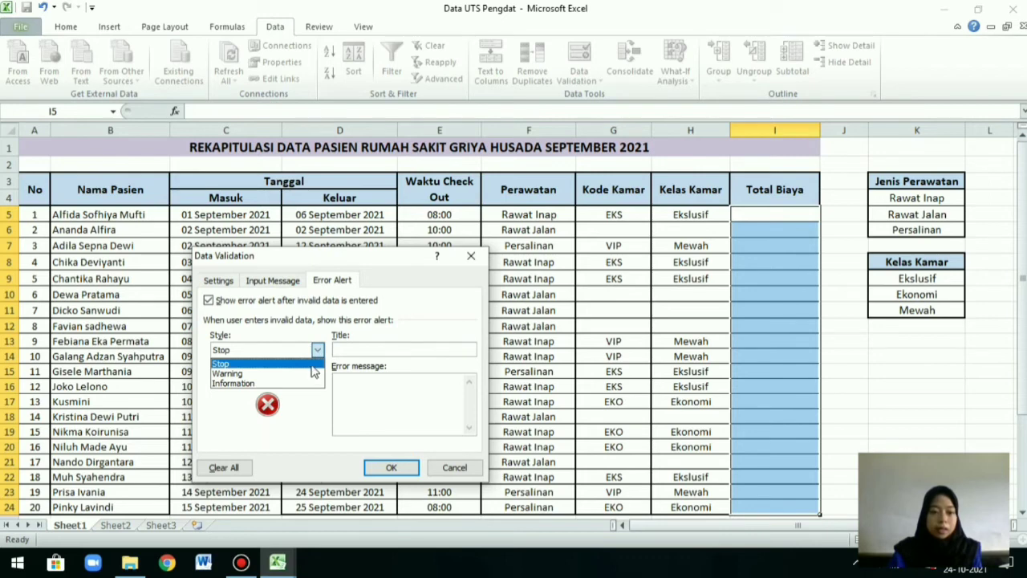
{"action": "left_click", "coordinate": [313, 374]}
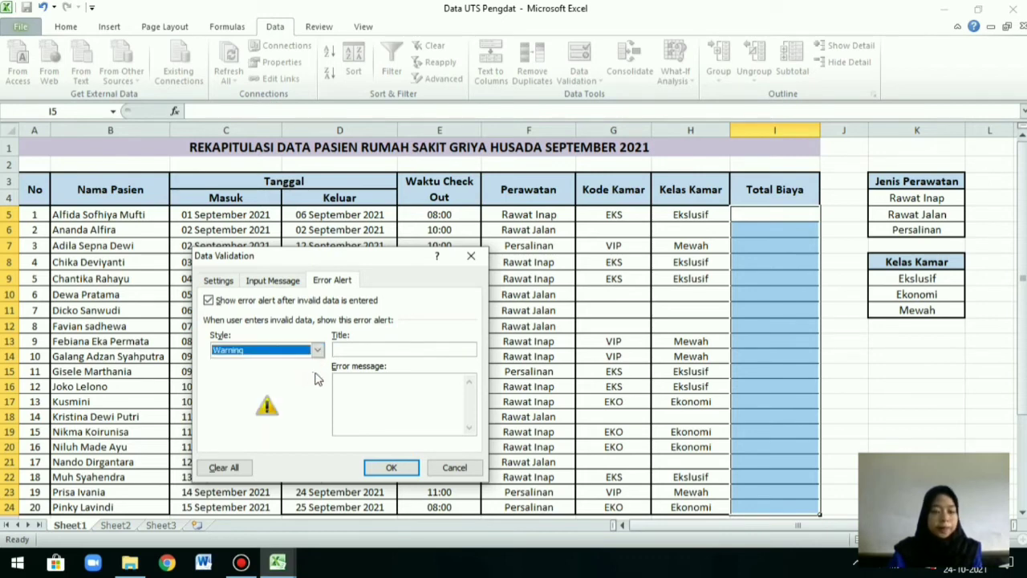
{"action": "left_click", "coordinate": [405, 347]}
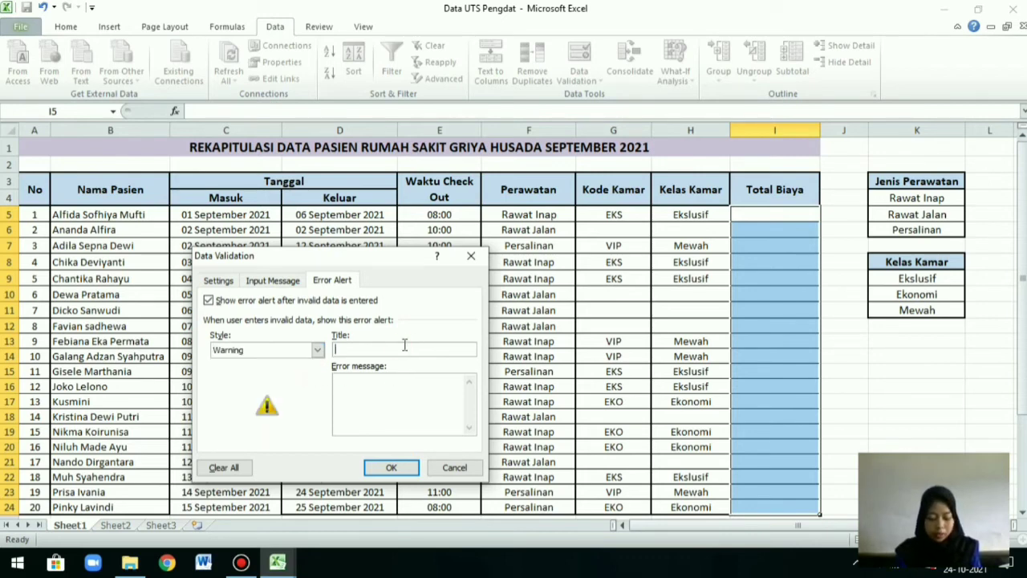
{"action": "type", "text": "Er"}
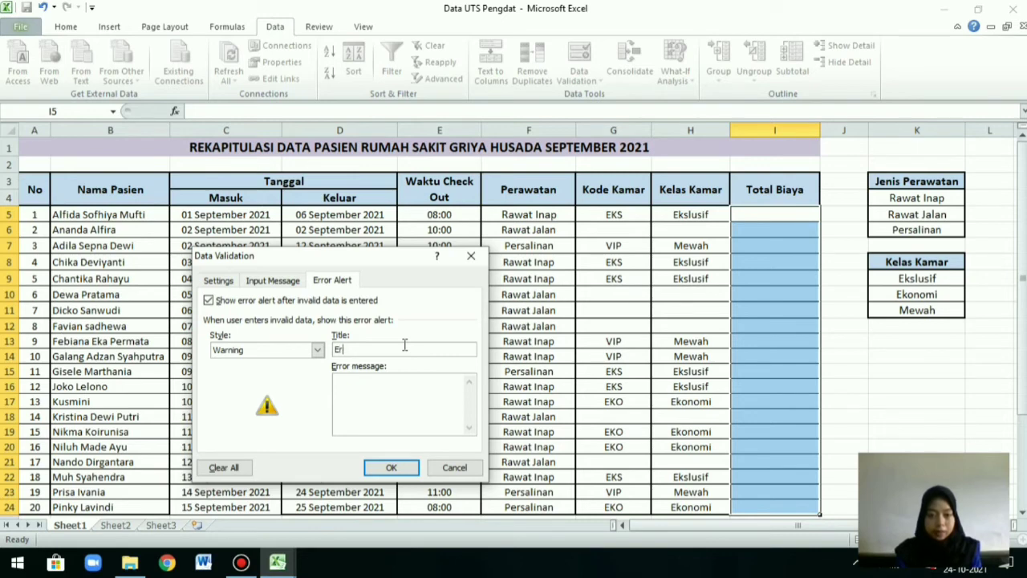
{"action": "type", "text": "ror Inpu"}
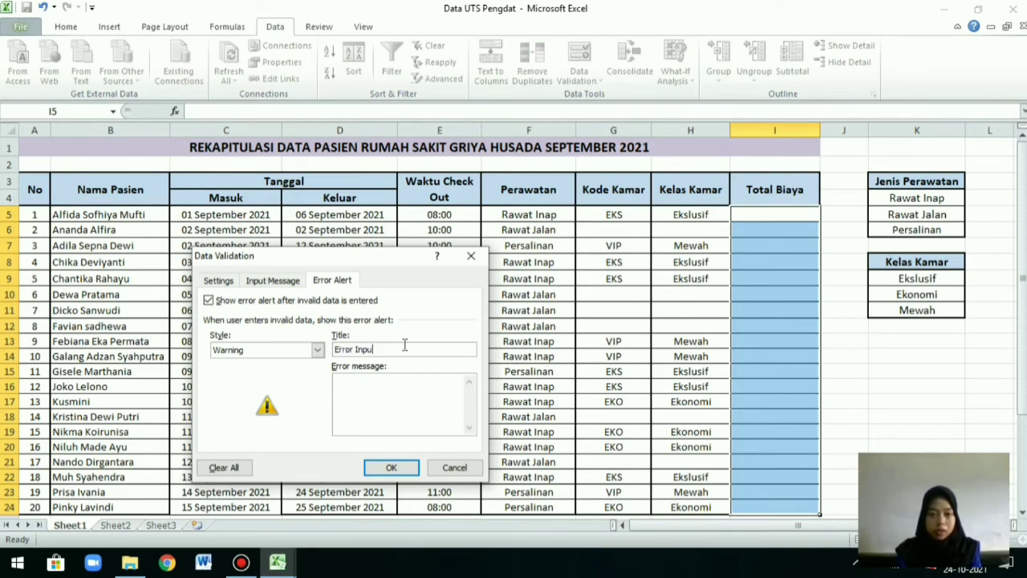
{"action": "type", "text": "t Data Sa"}
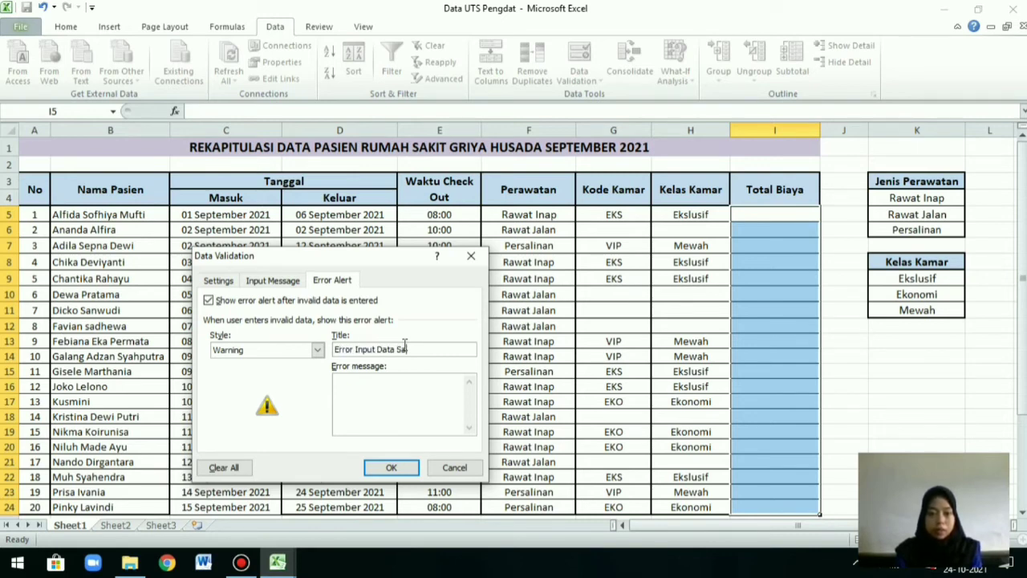
{"action": "type", "text": "lah"}
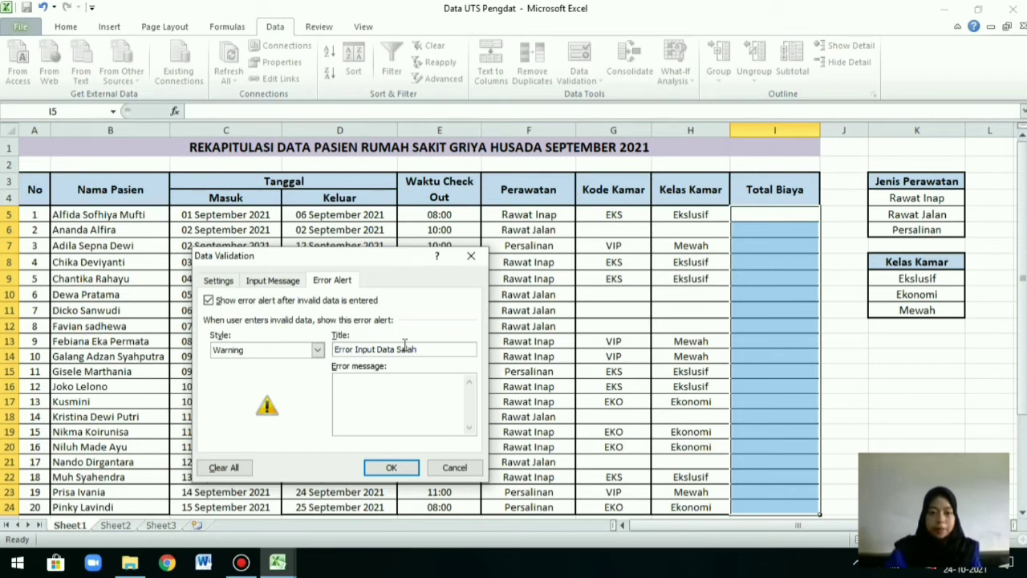
- Set the error message to "Mohon Masukan Data Sesuai Perintah" and apply the Total Biaya validation
{"action": "left_click", "coordinate": [413, 386]}
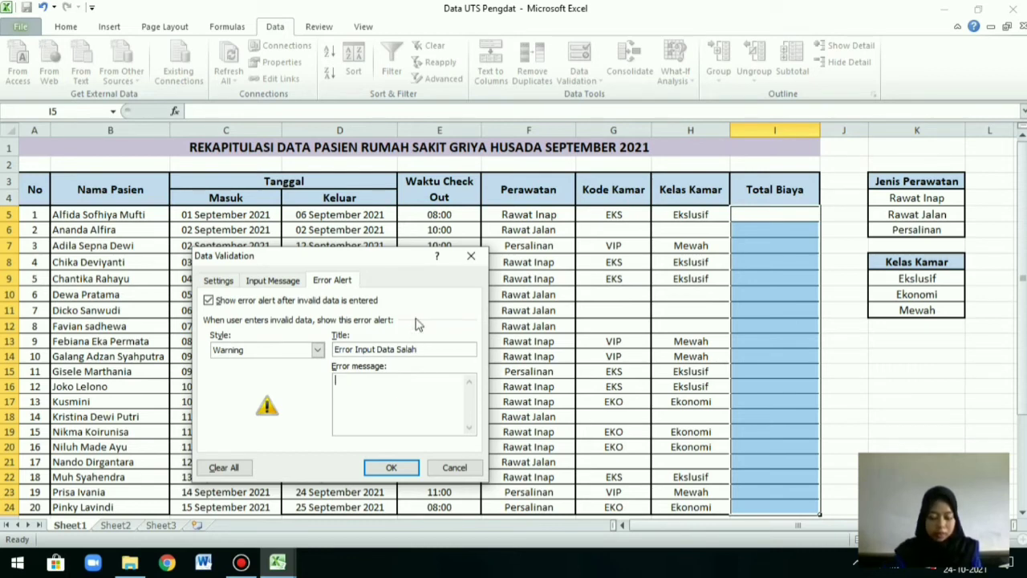
{"action": "type", "text": "Mohn"}
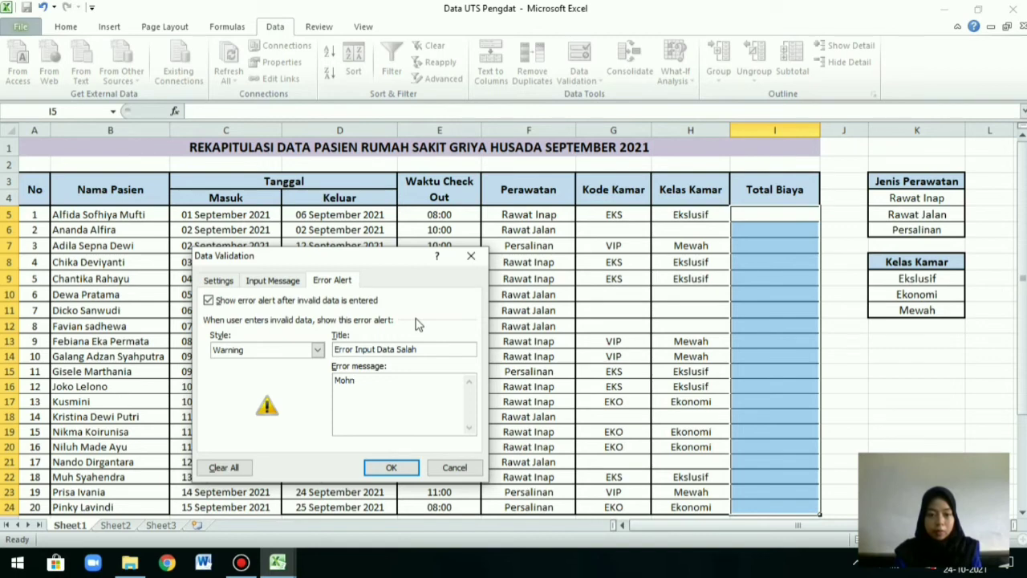
{"action": "key", "text": "BackSpace"}
{"action": "type", "text": "on Mas"}
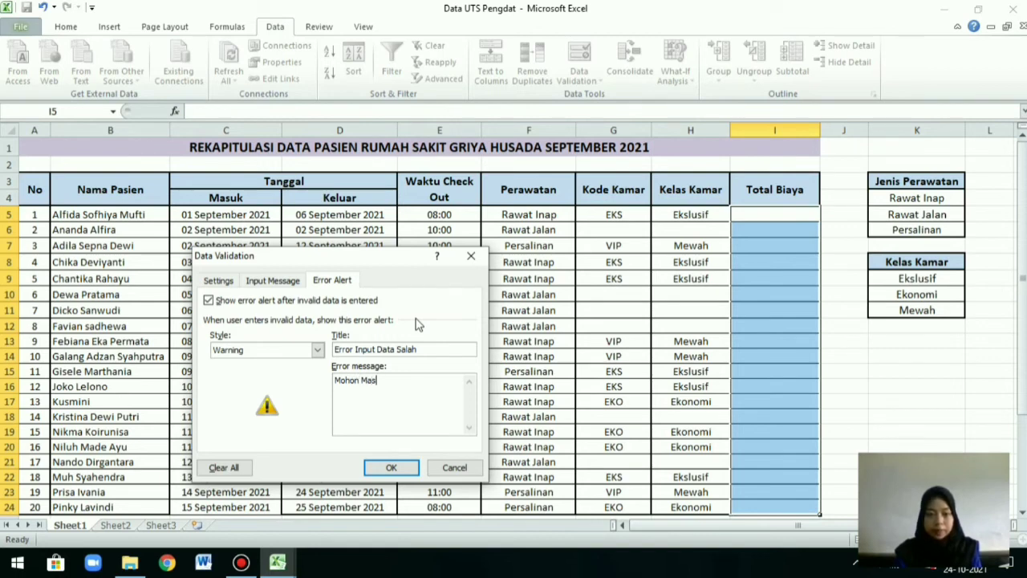
{"action": "type", "text": "ukan Data "}
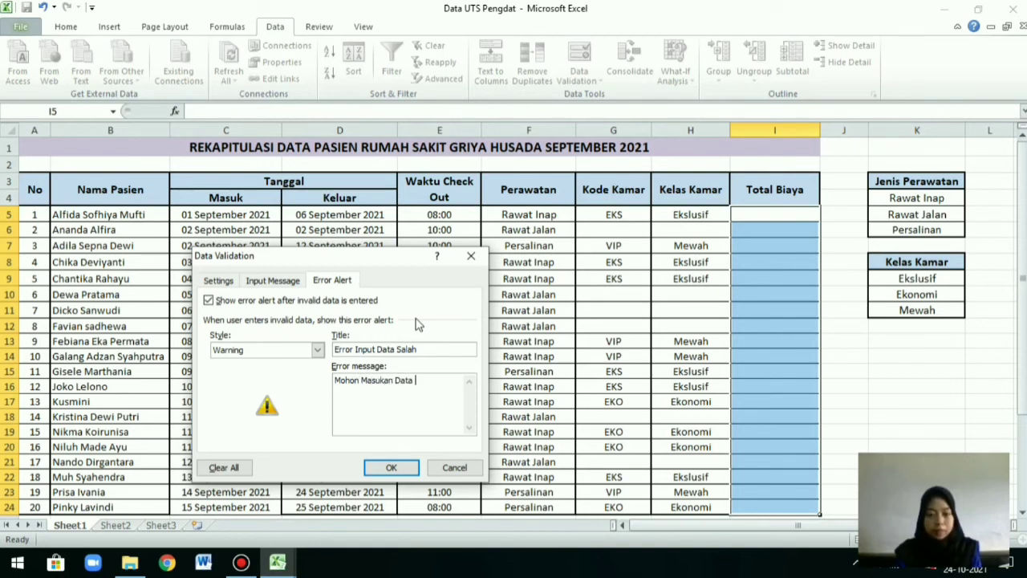
{"action": "type", "text": "Sesuai "}
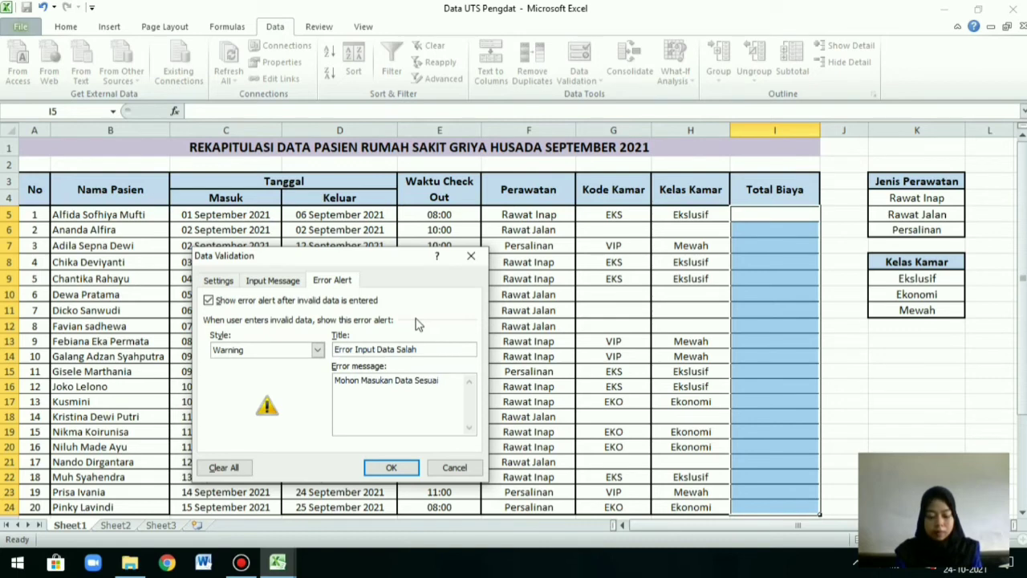
{"action": "type", "text": "Per"}
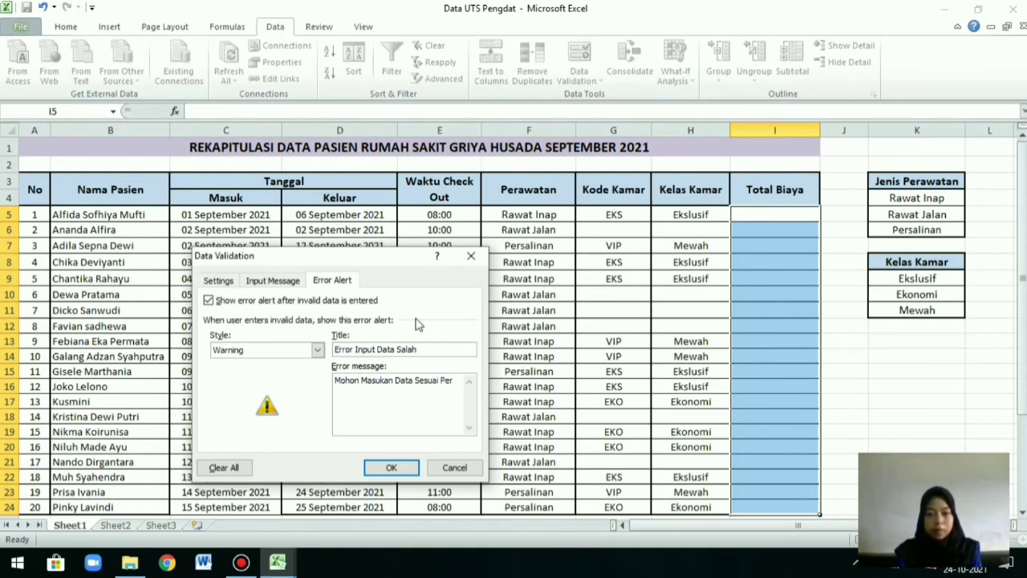
{"action": "type", "text": "inyta"}
{"action": "key", "text": "BackSpace"}
{"action": "key", "text": "BackSpace"}
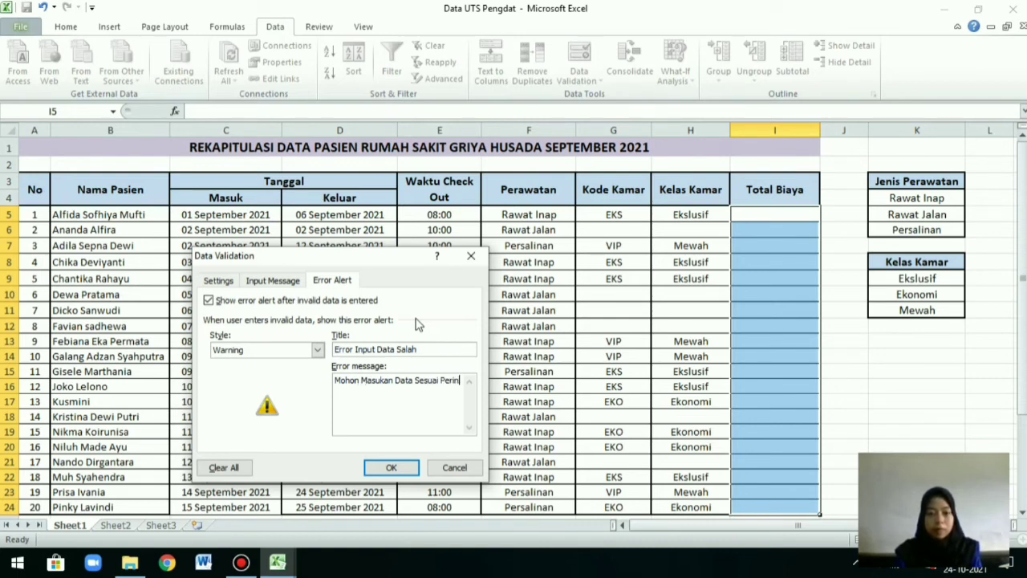
{"action": "type", "text": "tah"}
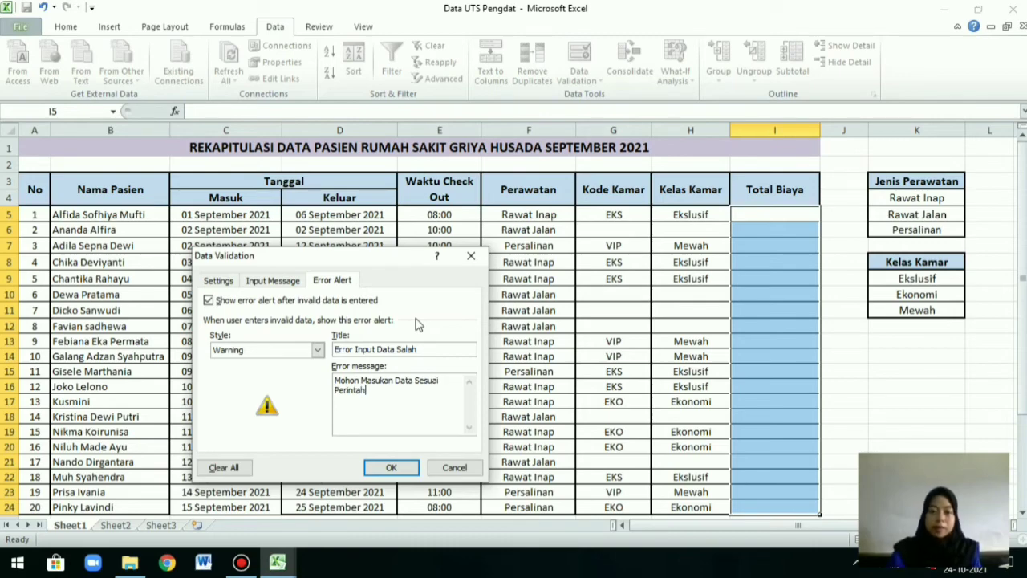
{"action": "left_click", "coordinate": [393, 468]}
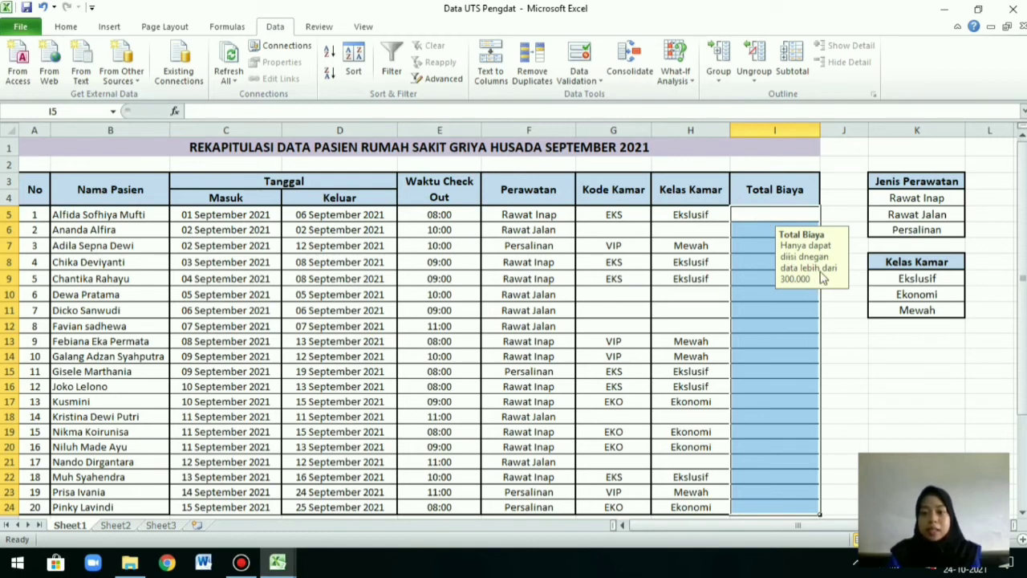
- Enter 700000, 300000 and 1000000 in Total Biaya cells I5, I6 and I7
{"action": "left_click", "coordinate": [750, 216]}
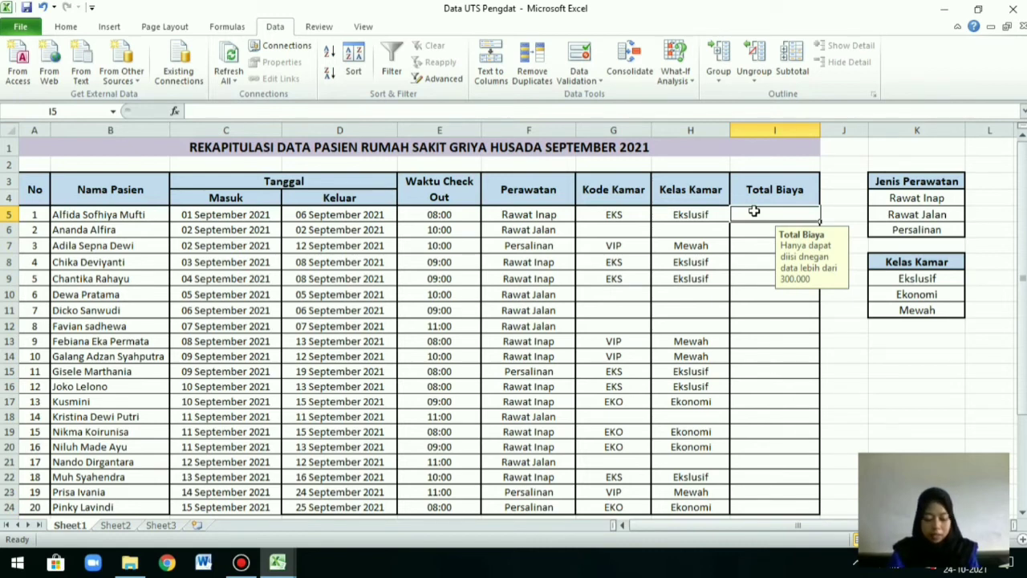
{"action": "type", "text": "70000"}
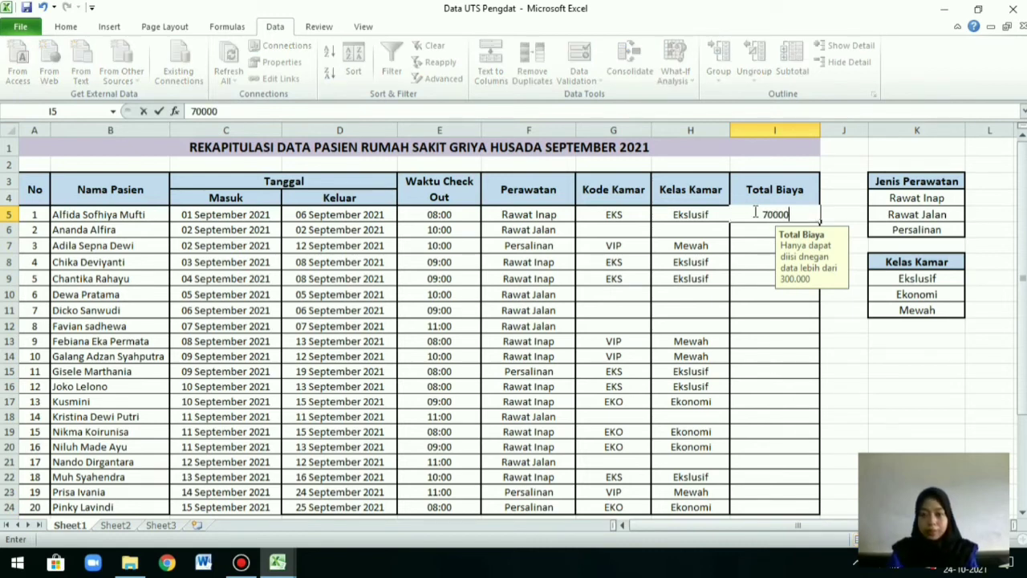
{"action": "type", "text": "0"}
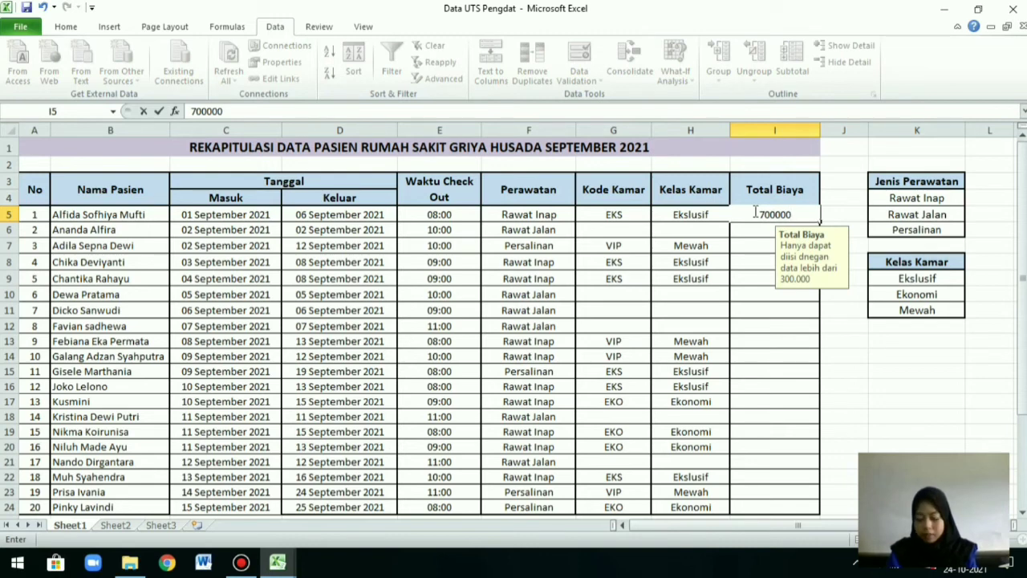
{"action": "key", "text": "Return"}
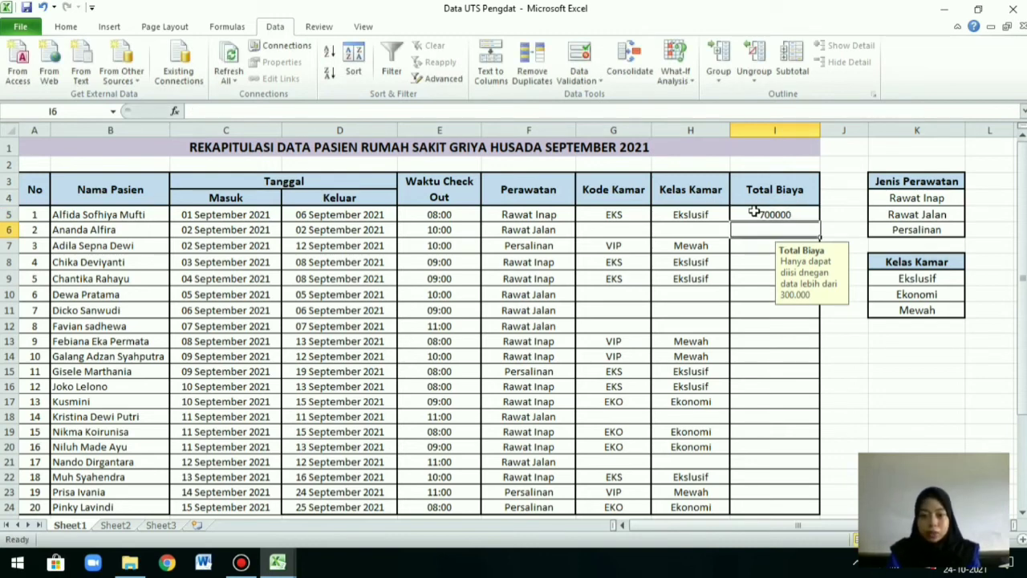
{"action": "type", "text": "3"}
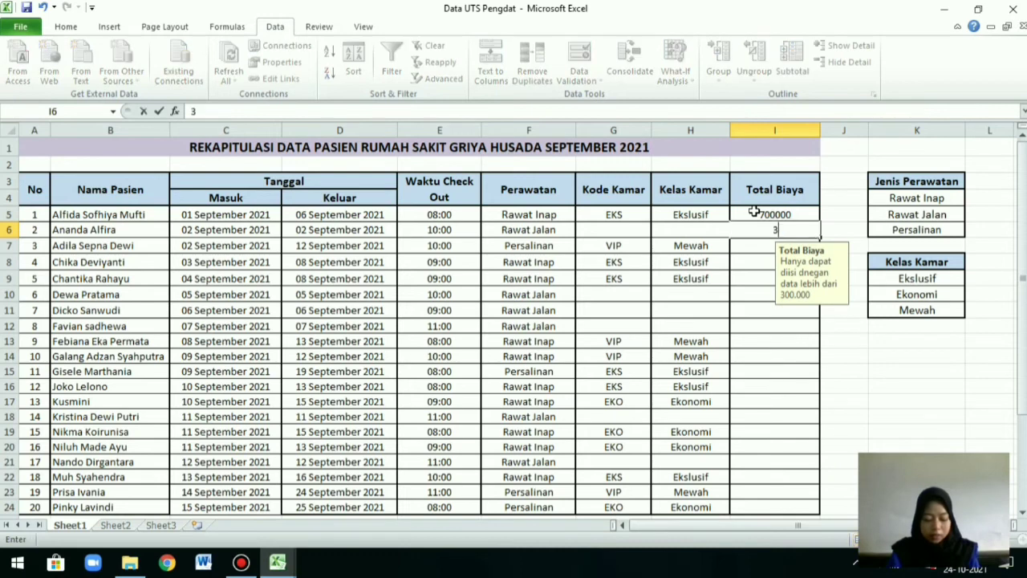
{"action": "type", "text": "00000"}
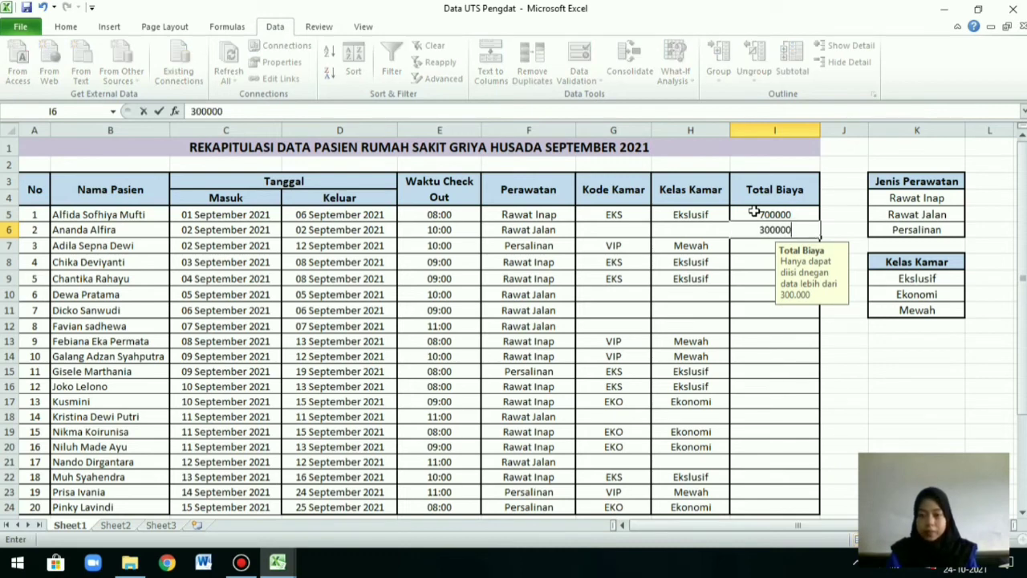
{"action": "key", "text": "Return"}
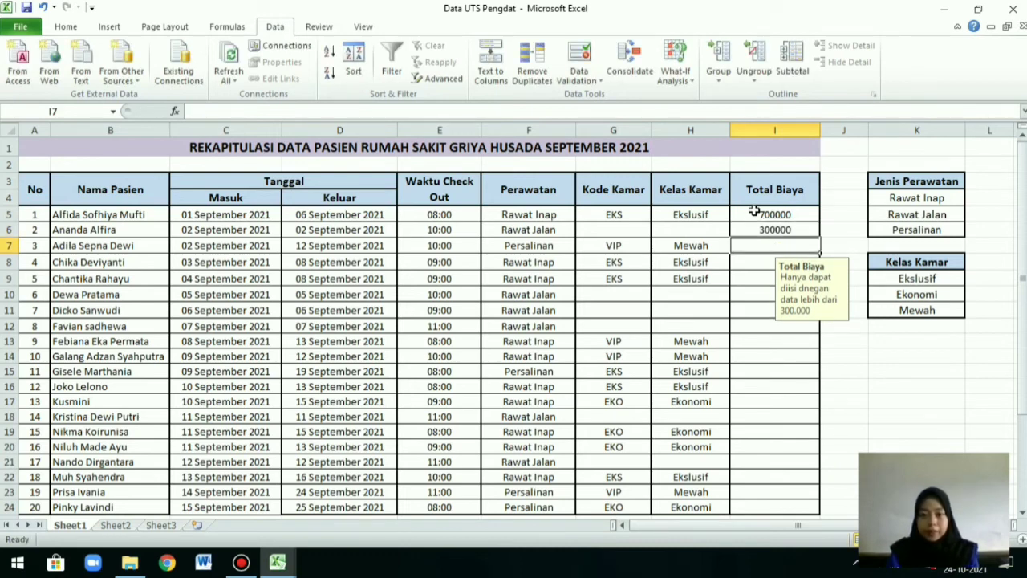
{"action": "type", "text": "10"}
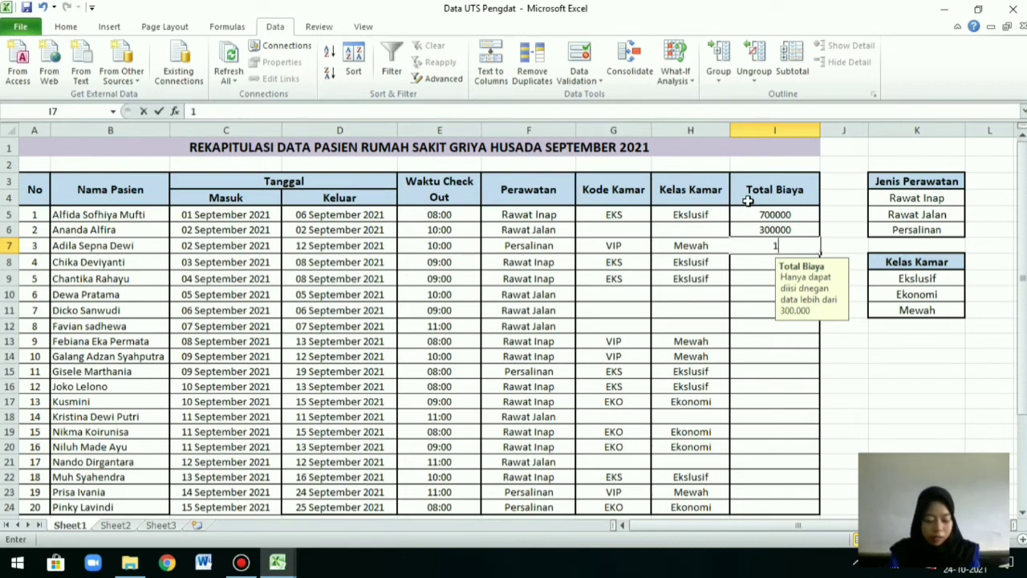
{"action": "type", "text": "000"}
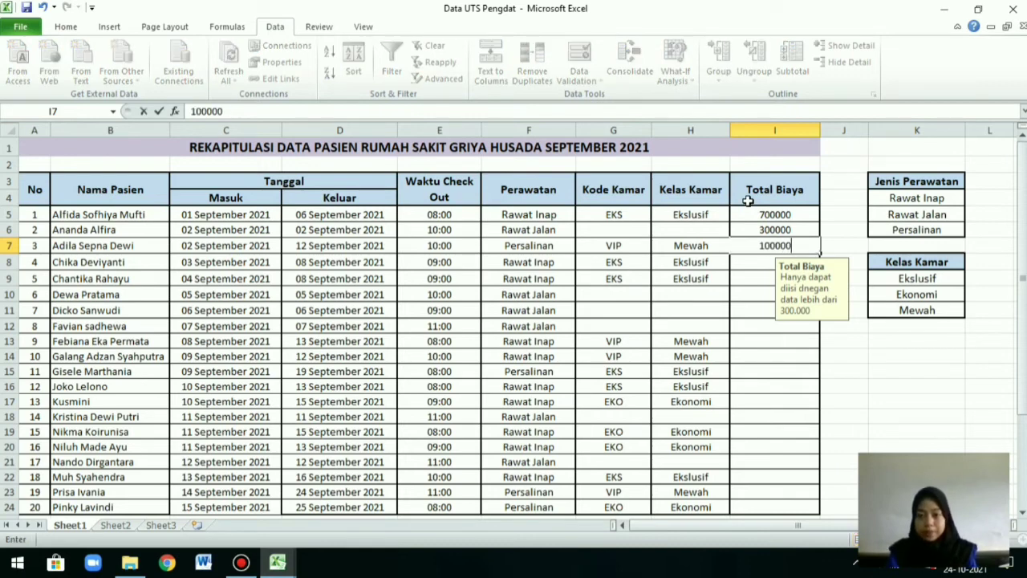
{"action": "key", "text": "Return"}
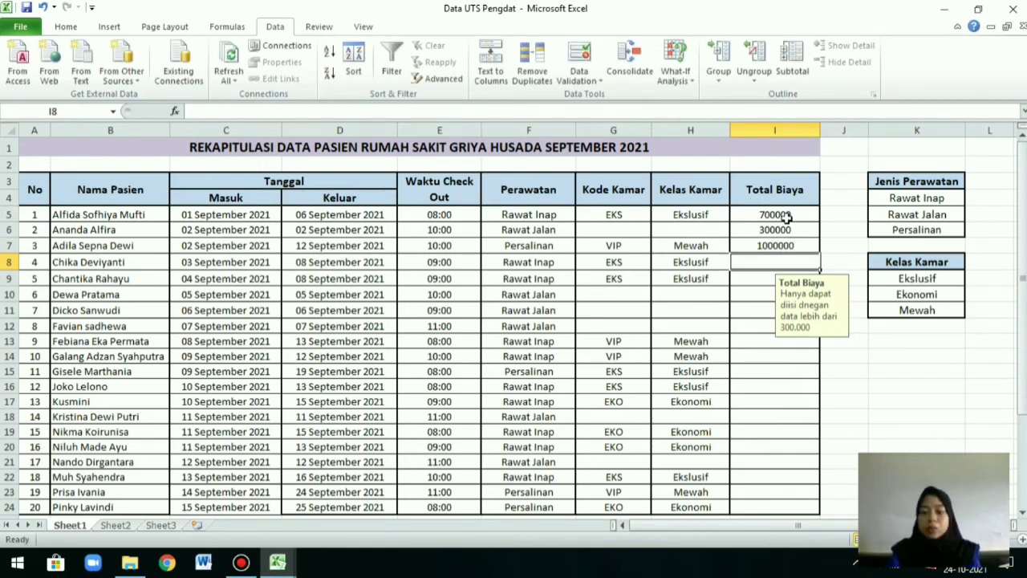
- Format Total Biaya cells I5:I24 as Accounting with the Rp Indonesian symbol and 0 decimal places
{"action": "left_click_drag", "start_coordinate": [786, 213], "coordinate": [786, 512]}
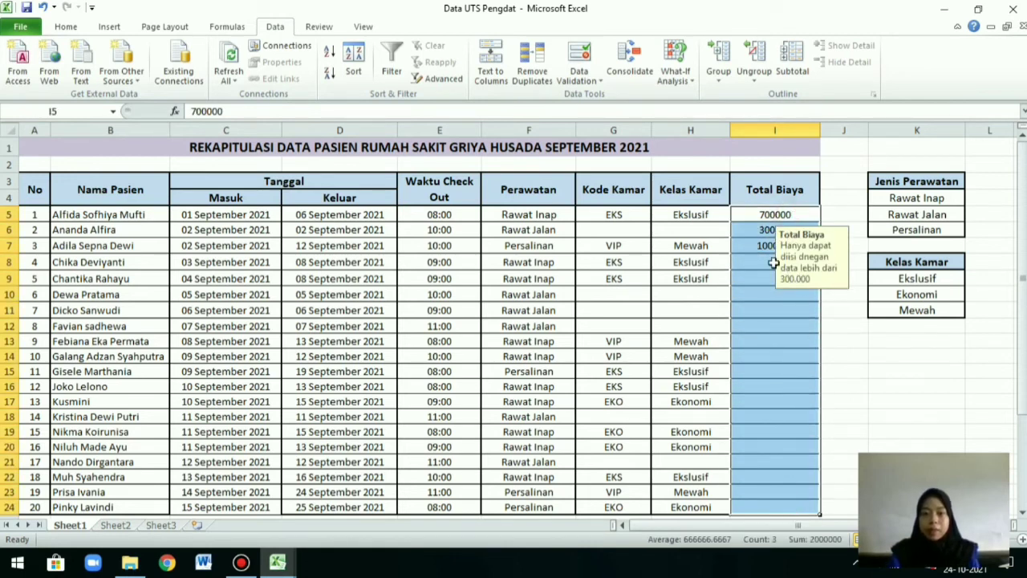
{"action": "right_click", "coordinate": [748, 319]}
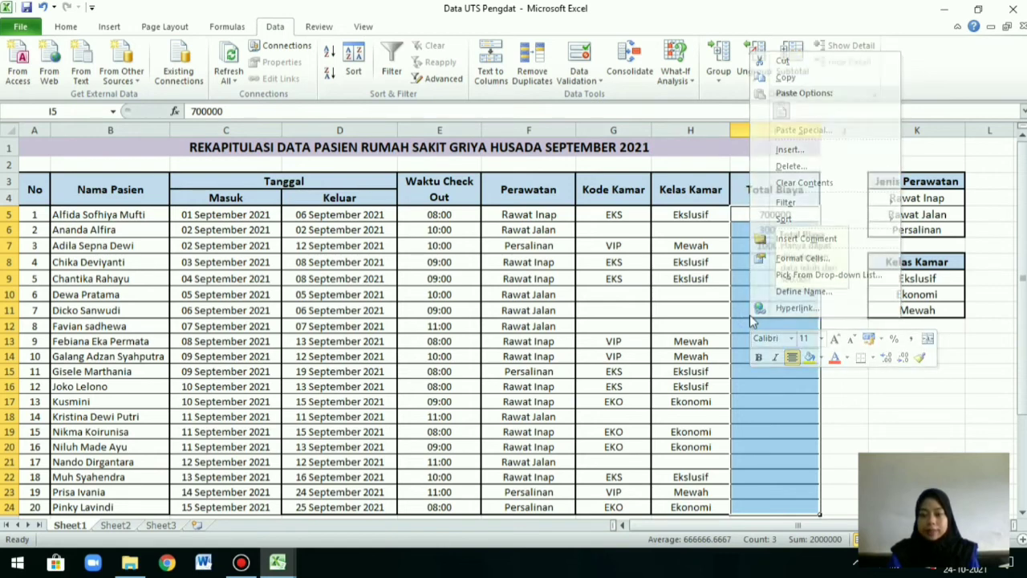
{"action": "left_click", "coordinate": [772, 255]}
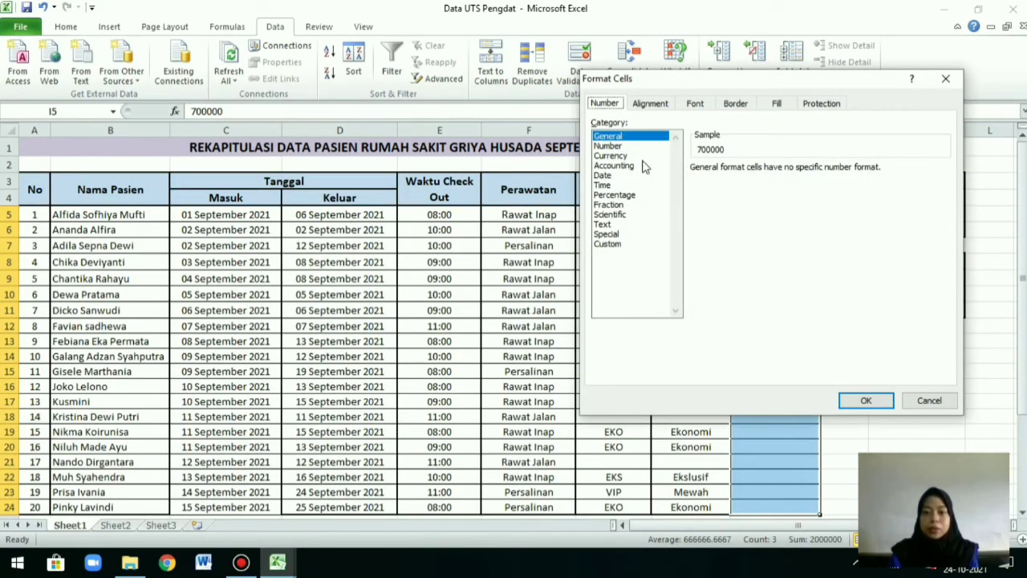
{"action": "left_click", "coordinate": [632, 165]}
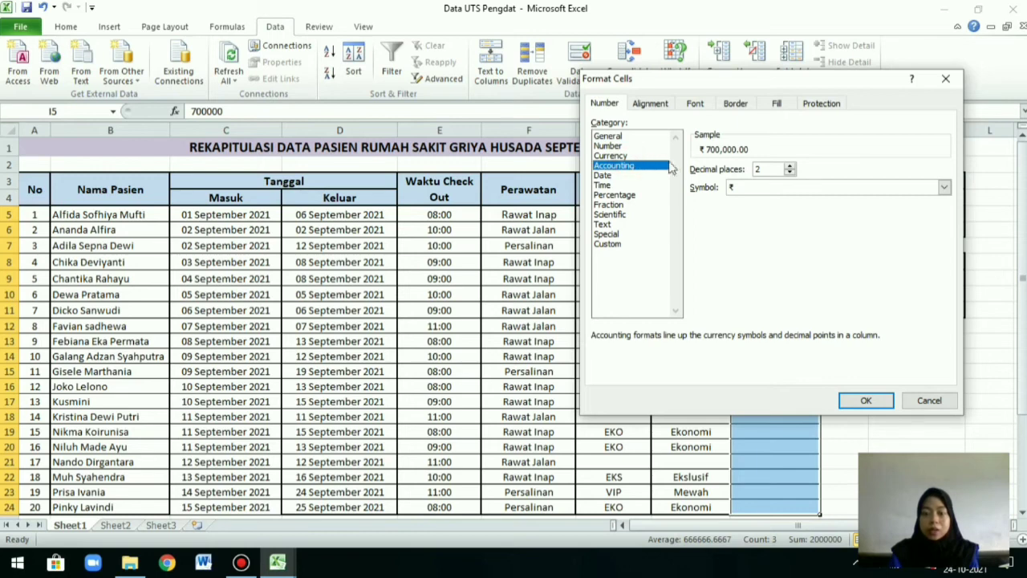
{"action": "left_click", "coordinate": [945, 188]}
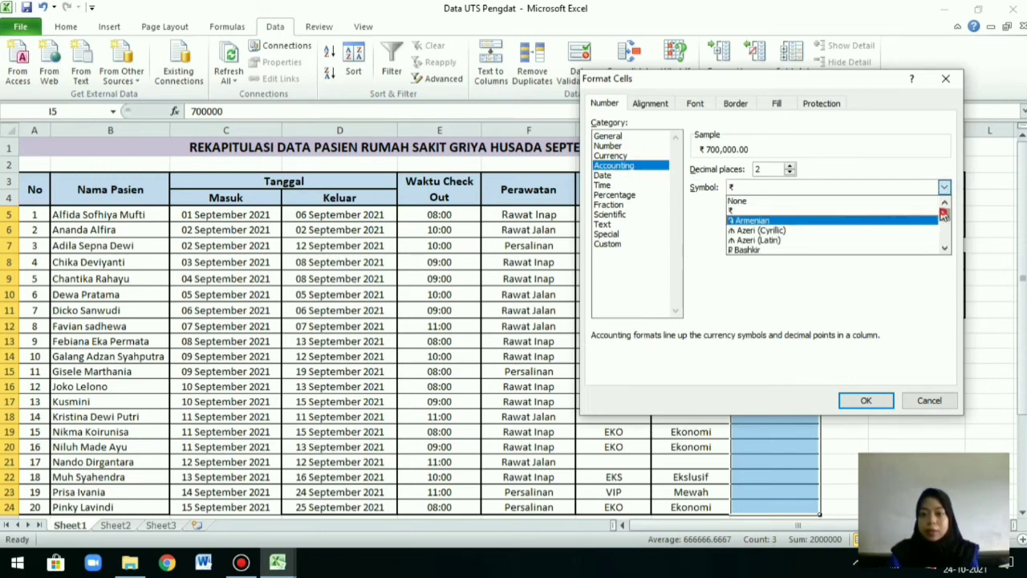
{"action": "left_click_drag", "start_coordinate": [943, 212], "coordinate": [944, 225]}
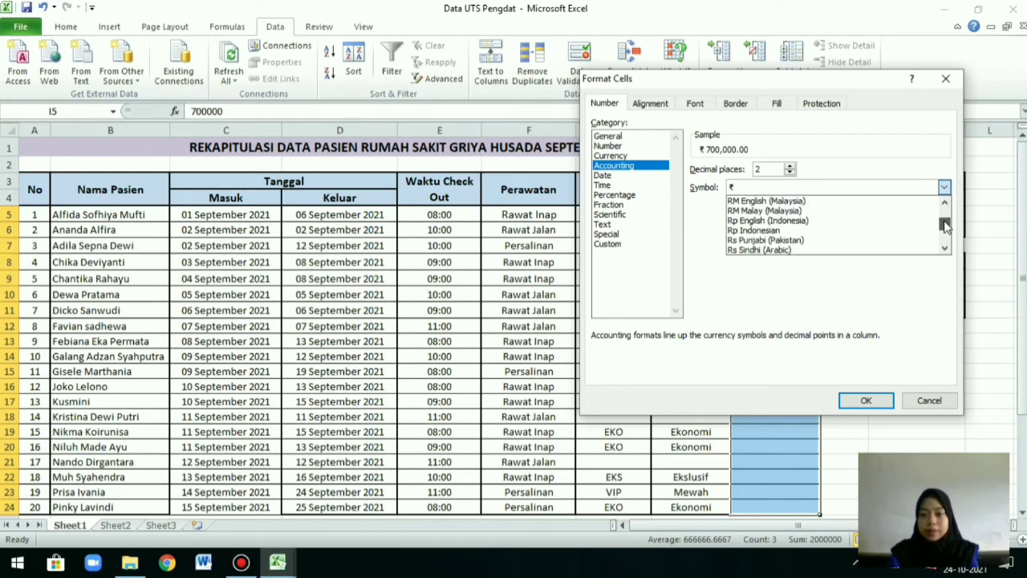
{"action": "left_click", "coordinate": [823, 231]}
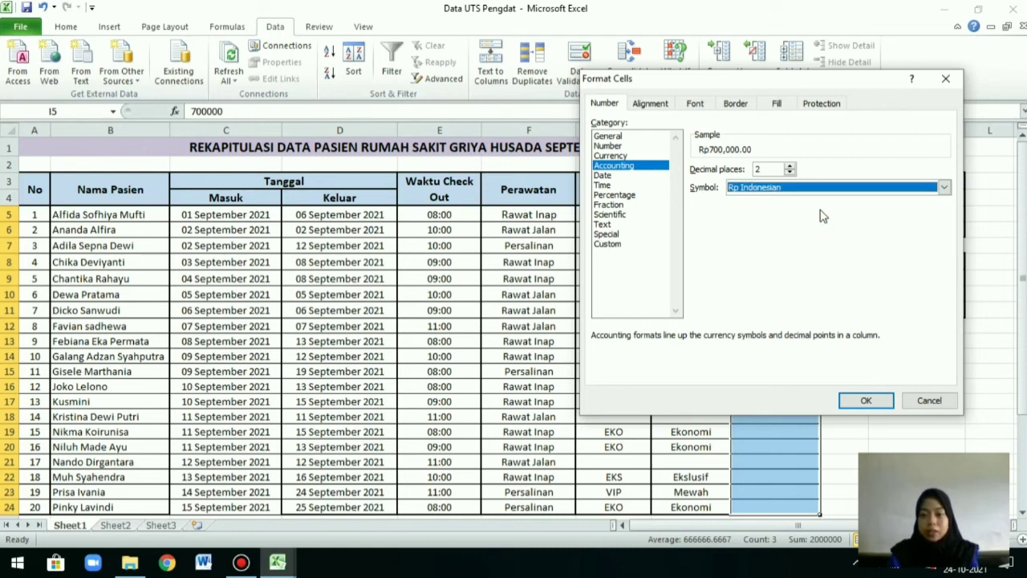
{"action": "left_click", "coordinate": [789, 172]}
{"action": "left_click", "coordinate": [790, 172]}
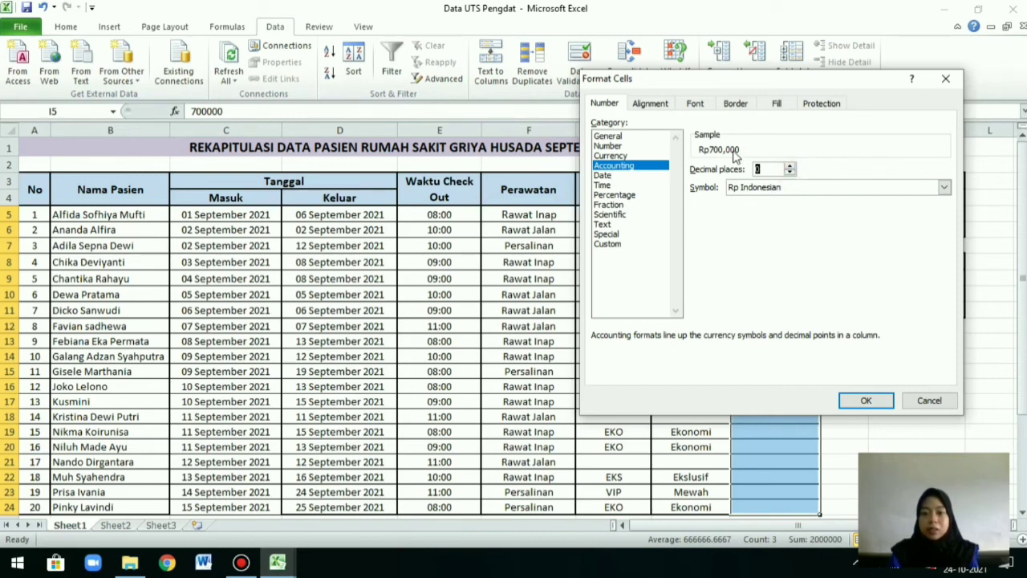
{"action": "left_click", "coordinate": [867, 401]}
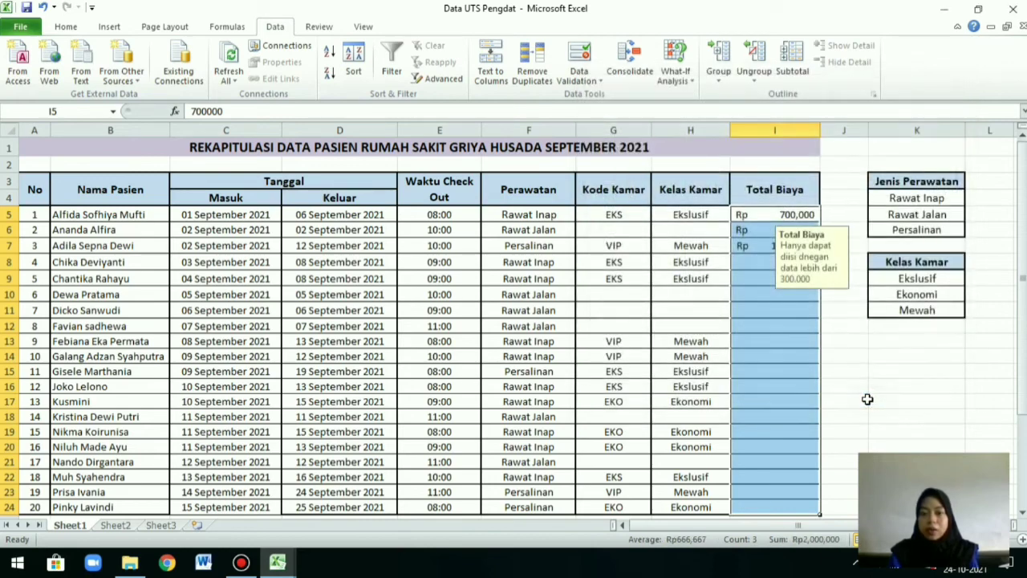
- Fill Total Biaya cells I8:I24 with 700,000 for Ekslusif, 1,000,000 for Mewah, 500,000 for Ekonomi and 300,000 for Rawat Jalan
{"action": "left_click", "coordinate": [748, 262]}
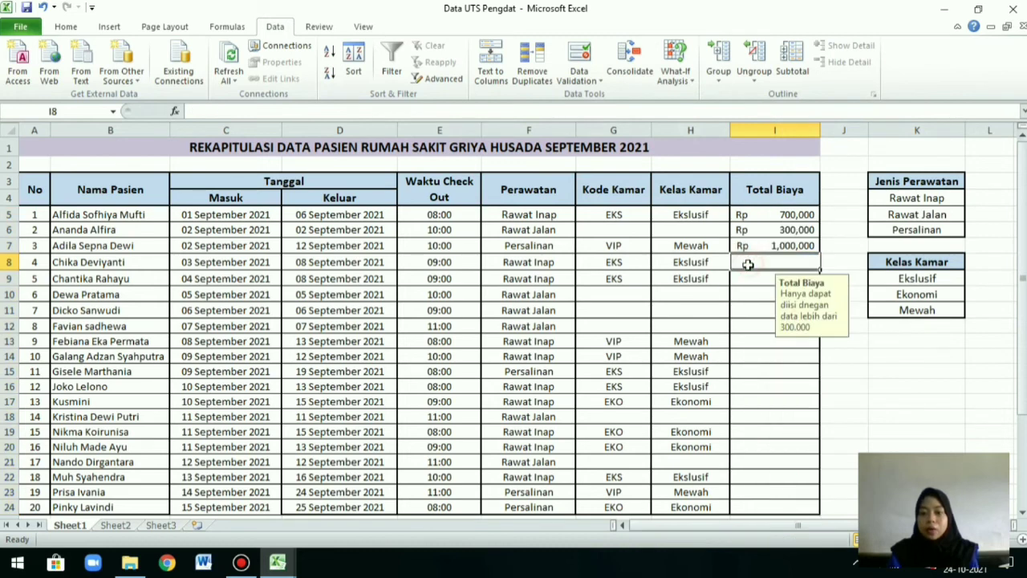
{"action": "left_click", "coordinate": [776, 213]}
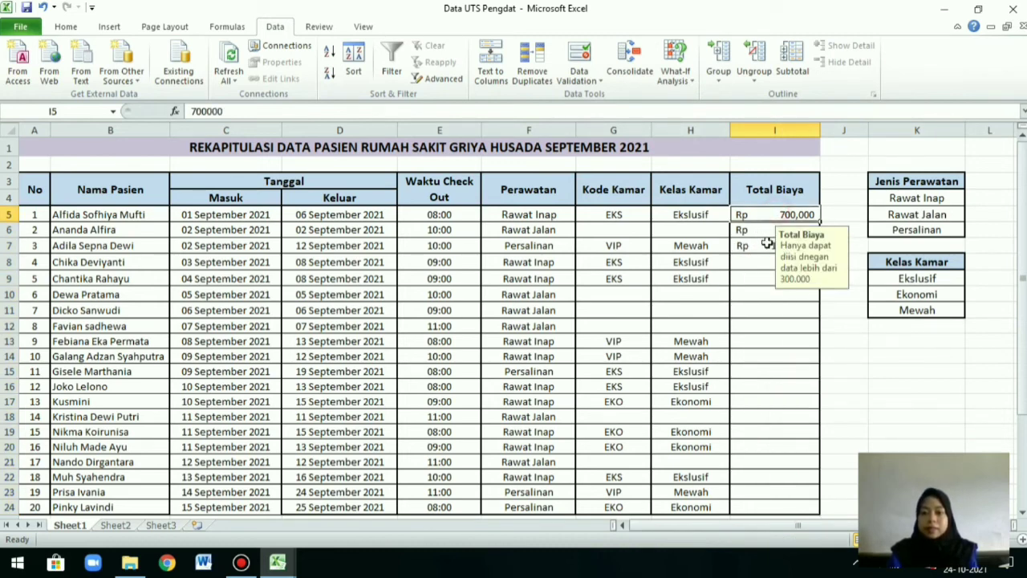
{"action": "left_click", "coordinate": [746, 259]}
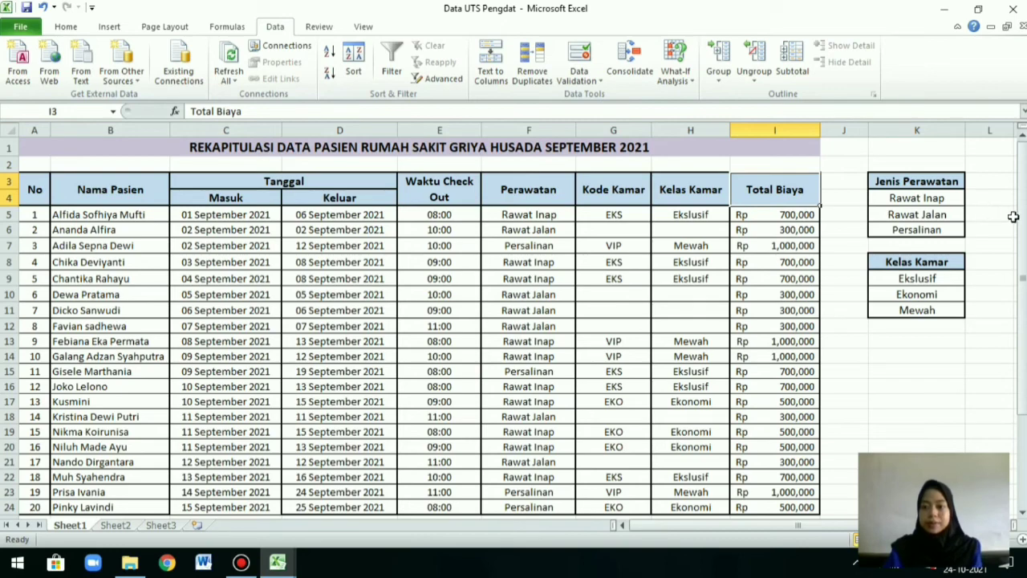
- Examine the date validation criteria of Tanggal Masuk cell C17 for the Keterangan table
{"action": "left_click_drag", "start_coordinate": [1018, 218], "coordinate": [1014, 317]}
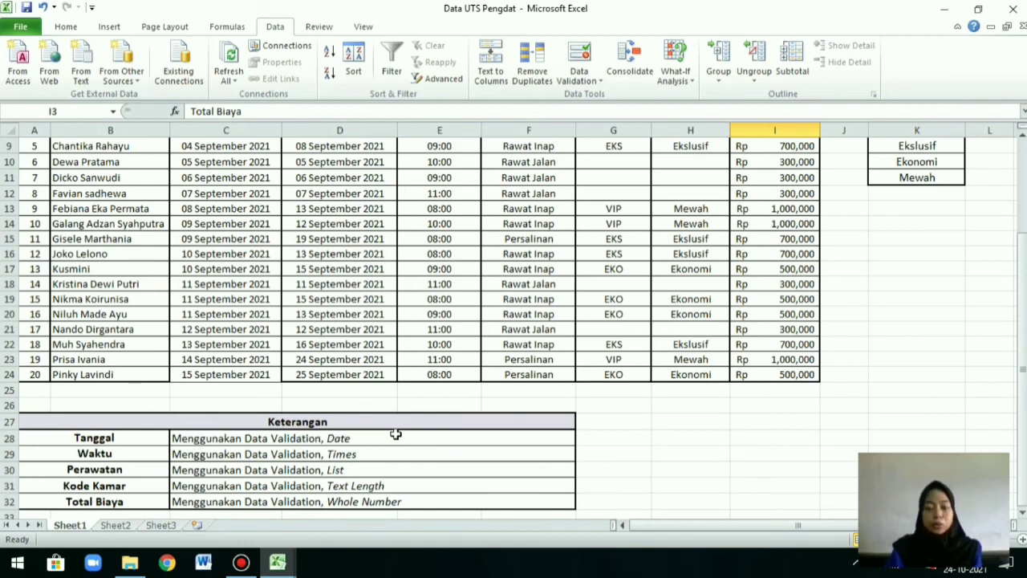
{"action": "left_click", "coordinate": [236, 268]}
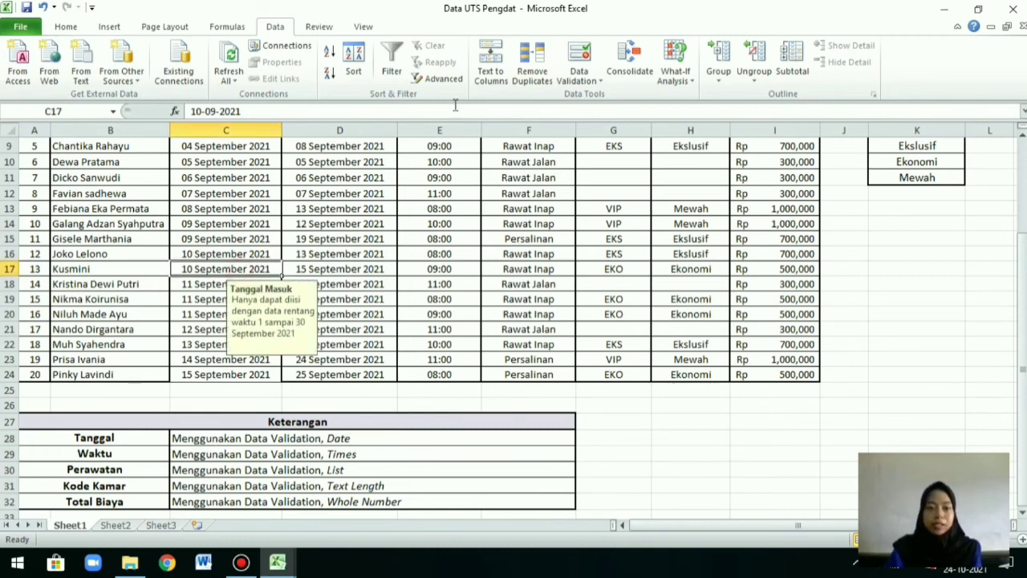
{"action": "left_click", "coordinate": [578, 54]}
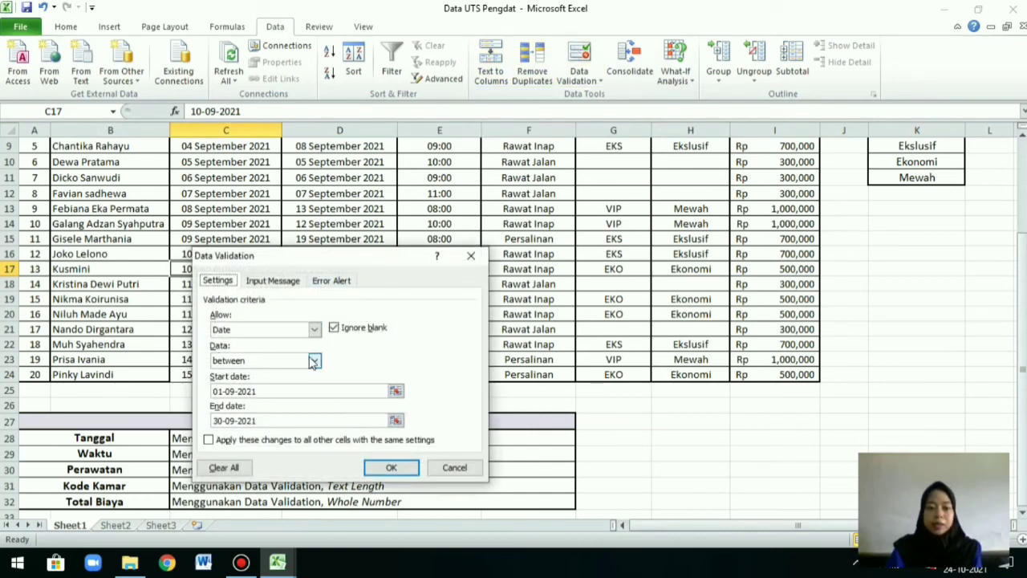
{"action": "left_click", "coordinate": [471, 255]}
- Add criteria to the Keterangan rows: "between 1 - 30 September 2021", "Less Than 12:00", "dengan table acuan tabel", "Less Than or Equal to 3", "Grather Than 300.000"
{"action": "left_click", "coordinate": [532, 416]}
{"action": "type", "text": "Keterangan Tanggal\tMenggunakan Data Validation Date  between 1 - 30 September 2021 Waktu\tMenggunakan Data Validation Times  Less Than 12:00 Perawatan\tMenggunakan Data Validation List  dengan table acuan tabel Kode Kamar\tMenggunakan Data Validation Text Length  Less Than or Equal to 3 Total Biaya\tMenggunakan Data Validation Whole Number  Grather Than 300.000"}
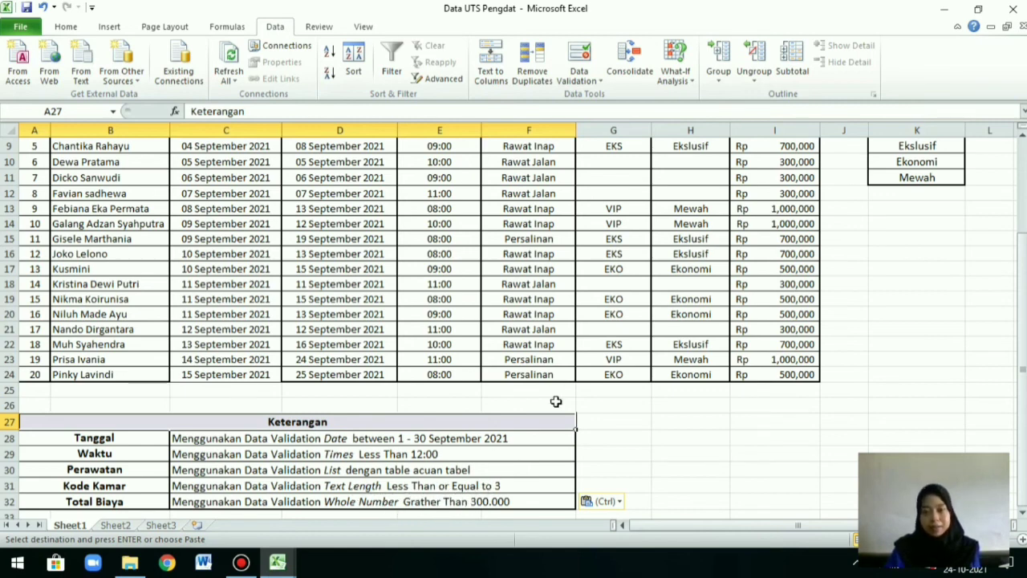
{"action": "left_click_drag", "start_coordinate": [1023, 402], "coordinate": [1023, 148]}
{"action": "left_click", "coordinate": [811, 146]}
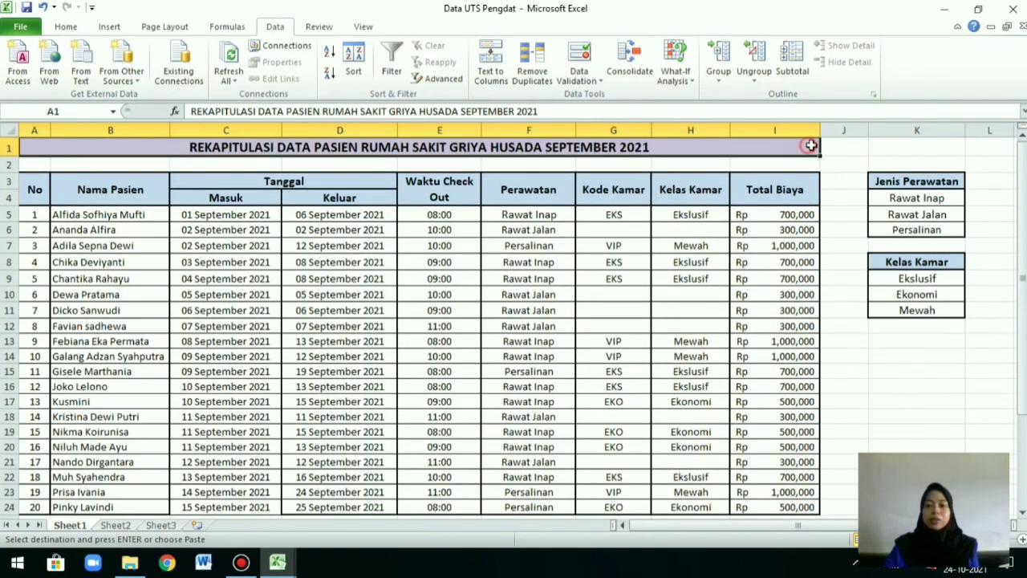